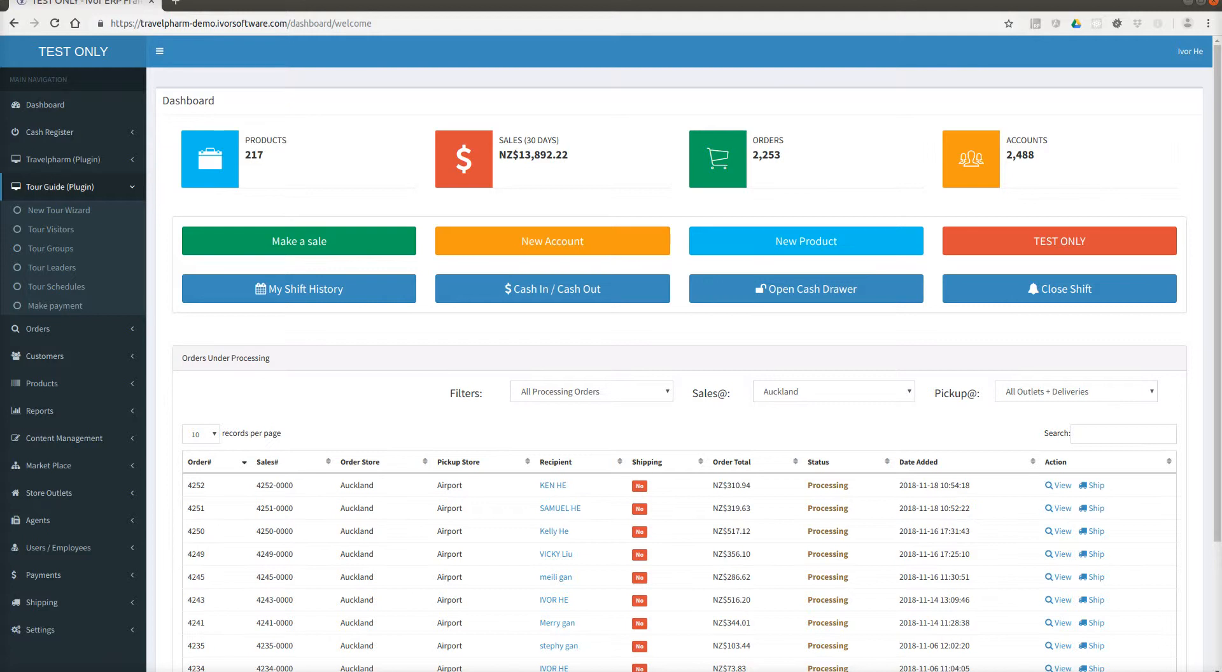
Launch the New Tour Wizard at its agent account step.
click(123, 193)
click(123, 194)
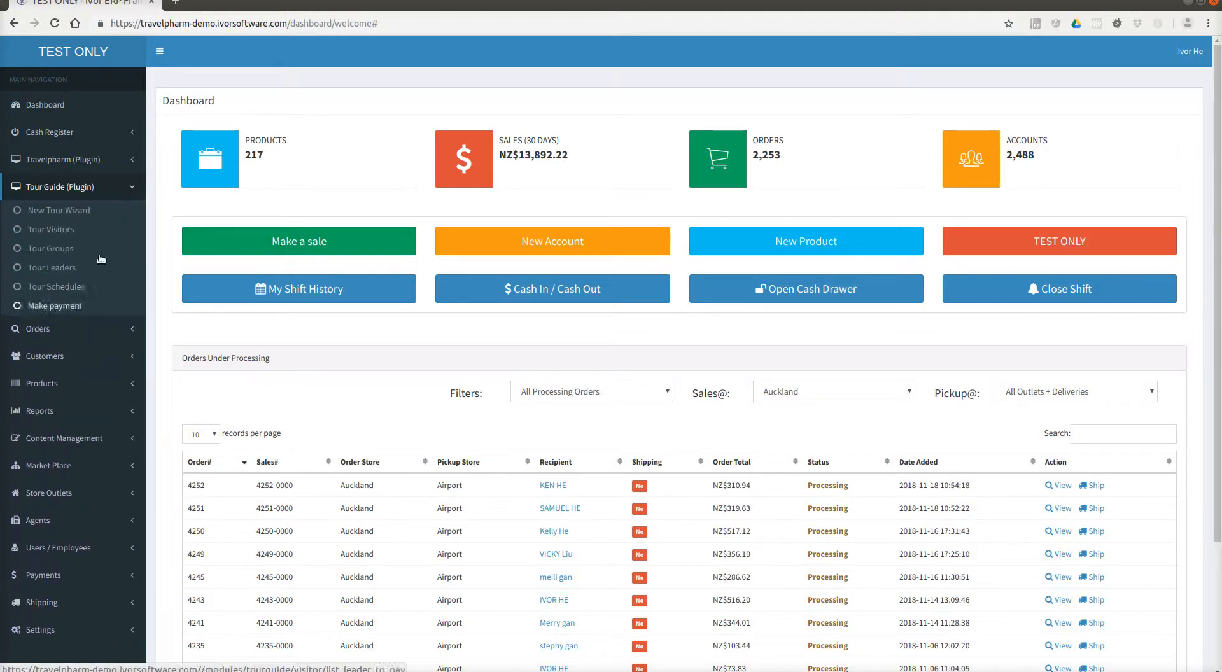
click(84, 213)
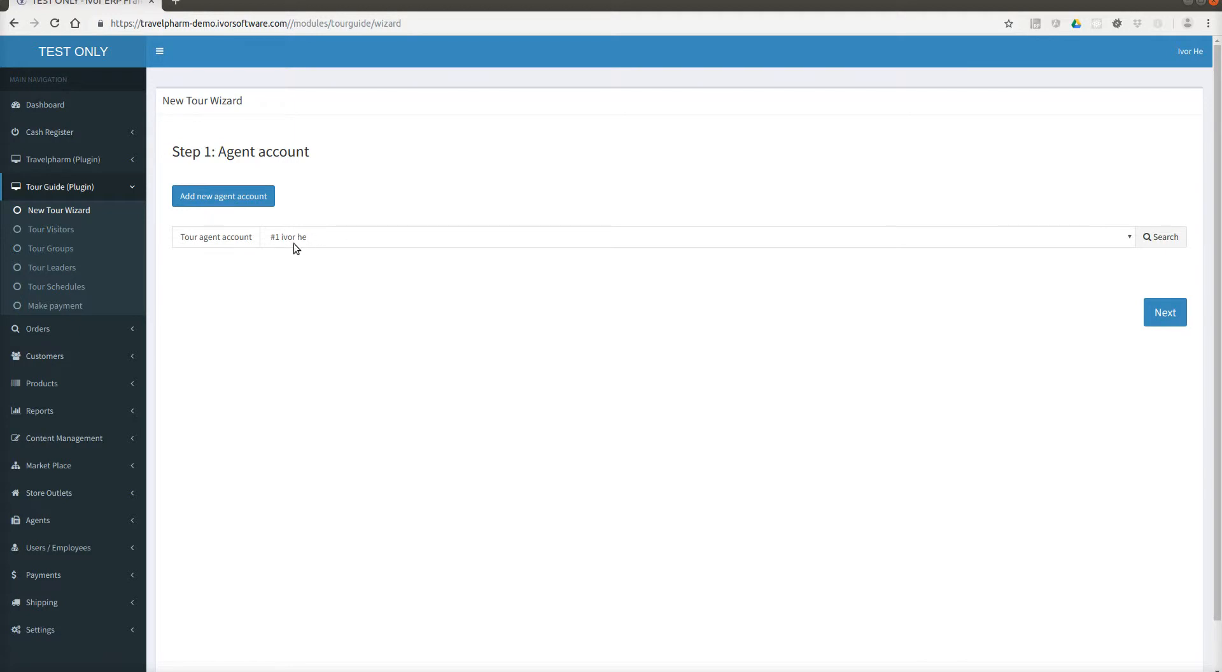
click(373, 244)
click(372, 244)
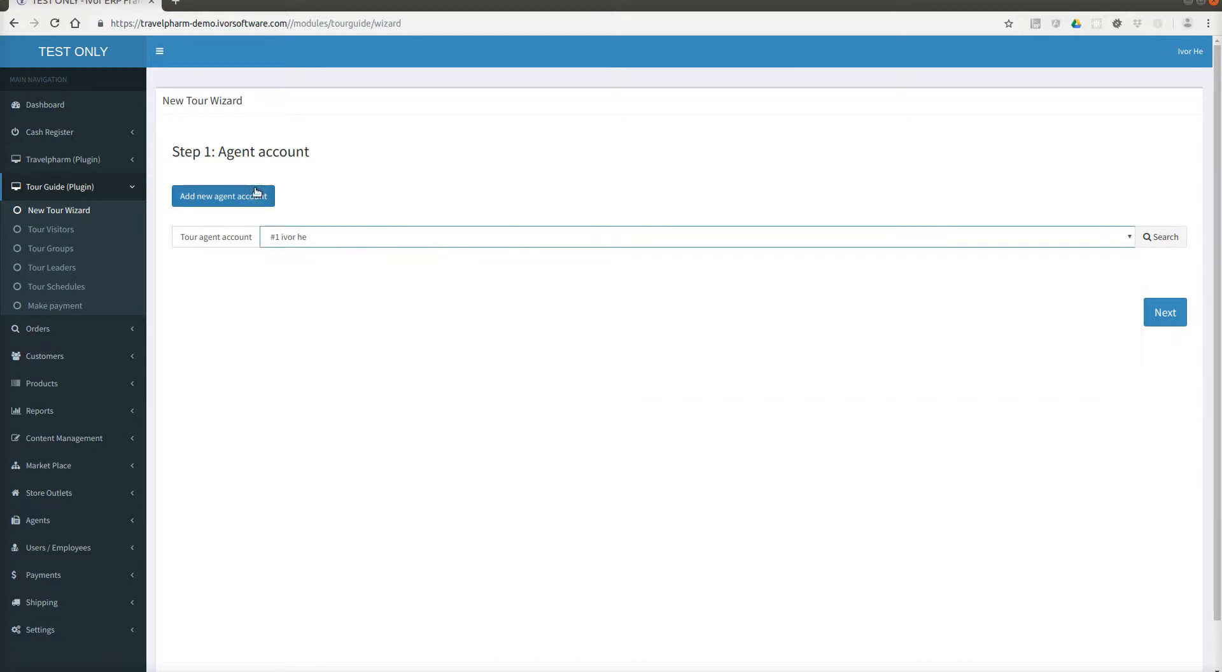
click(65, 212)
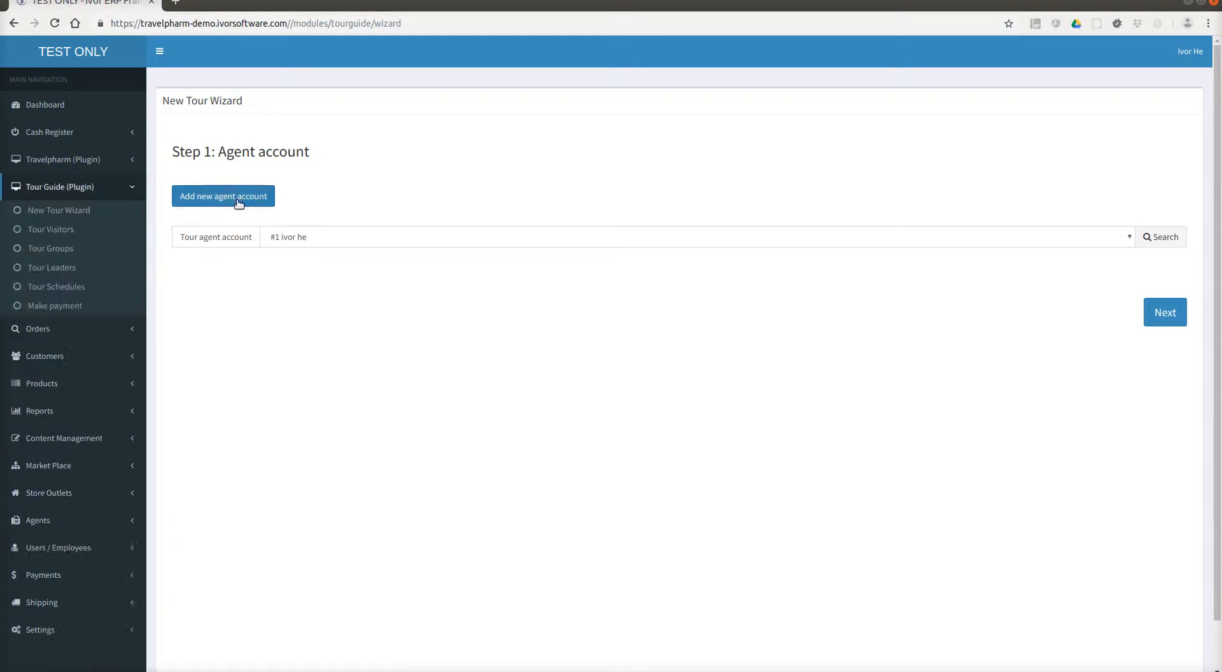
Browse both pages of existing agent accounts without choosing one, then begin a new agent.
click(309, 232)
click(455, 216)
click(717, 242)
click(1128, 235)
click(1160, 237)
scroll(840, 245, down, 1)
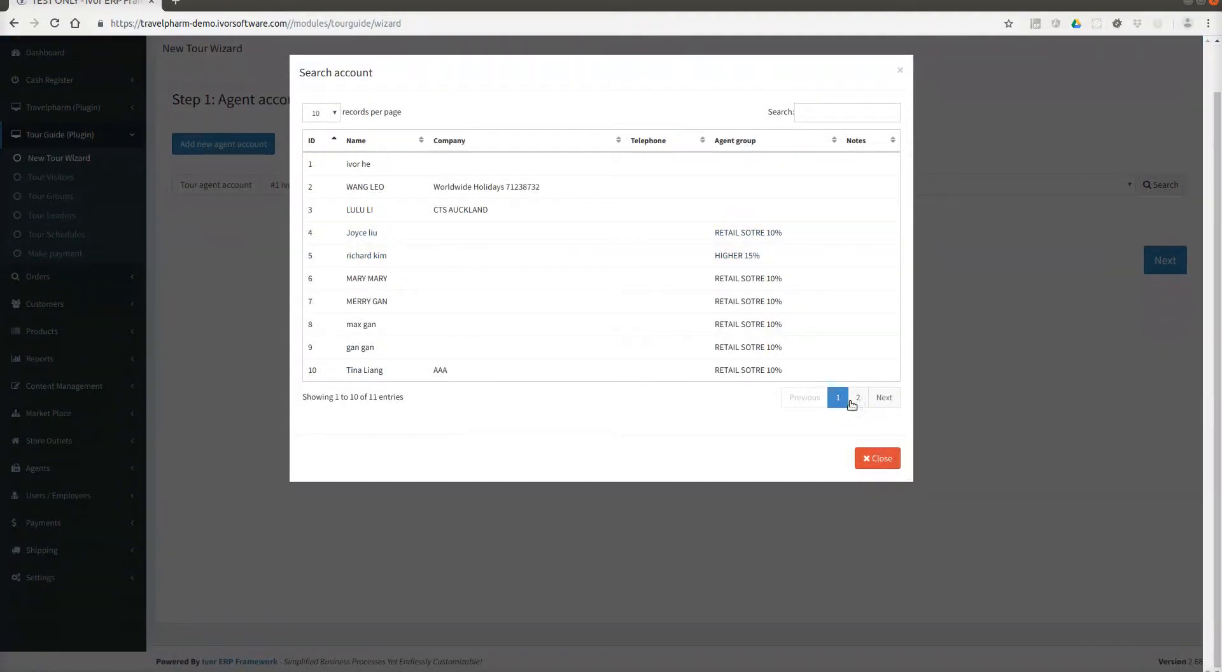
click(858, 397)
click(837, 191)
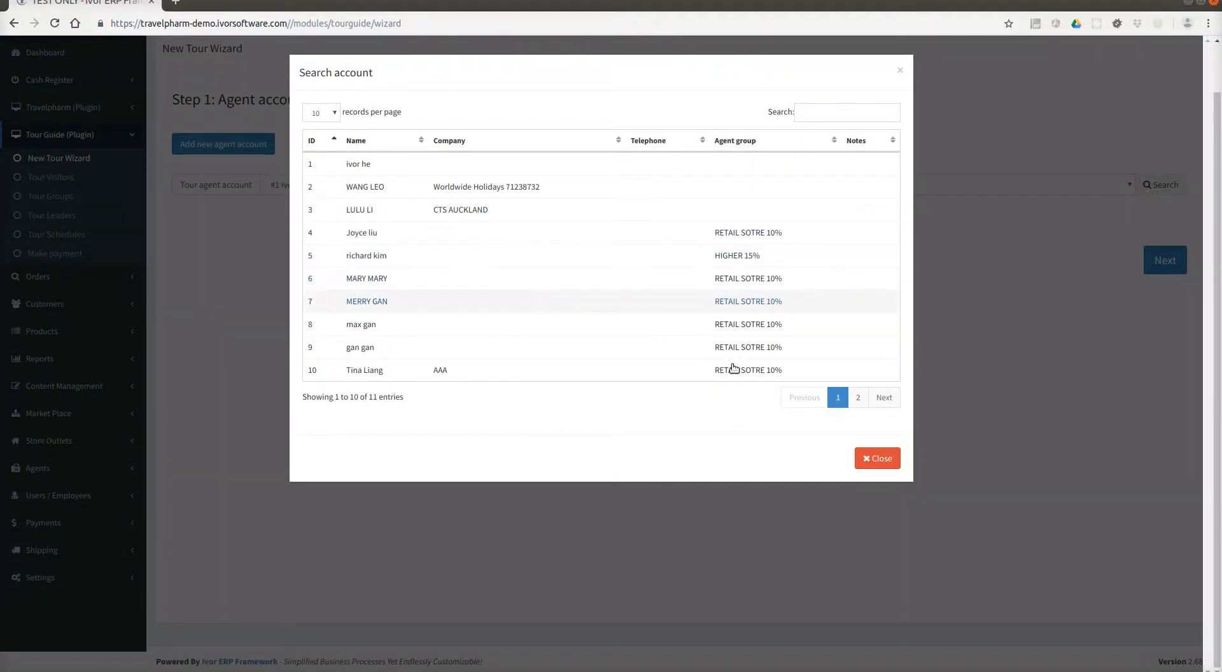
click(857, 397)
click(895, 252)
scroll(318, 242, up, 1)
click(254, 203)
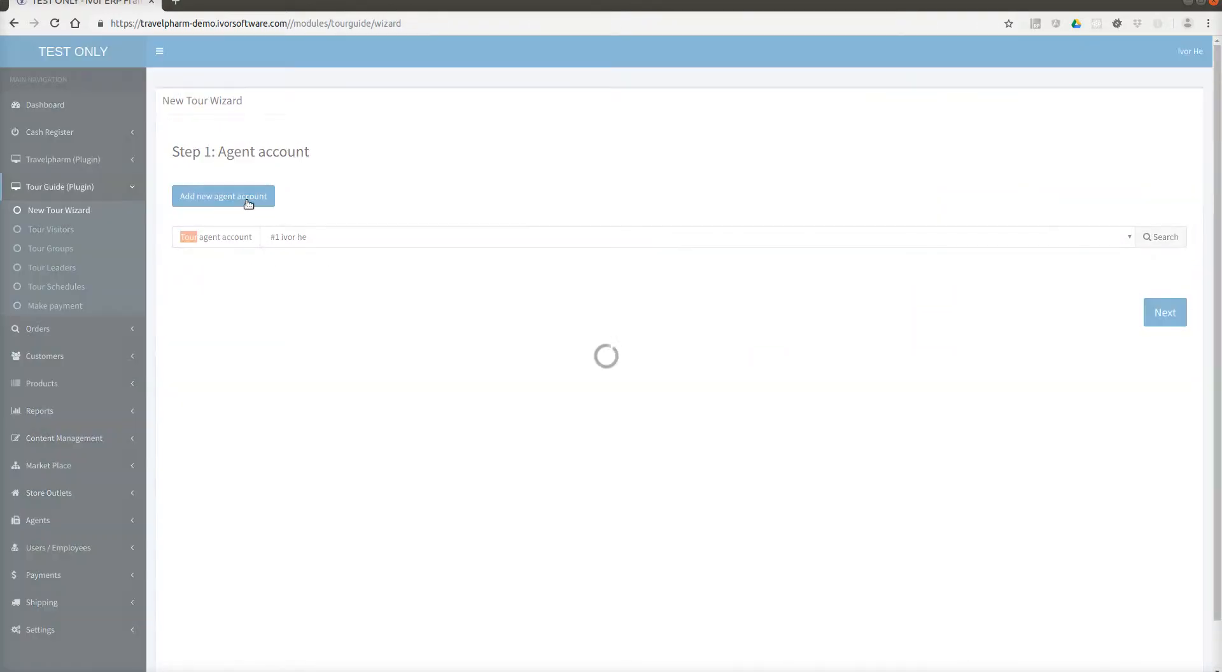
Enter the new agent's name as MR LEADER.
click(303, 221)
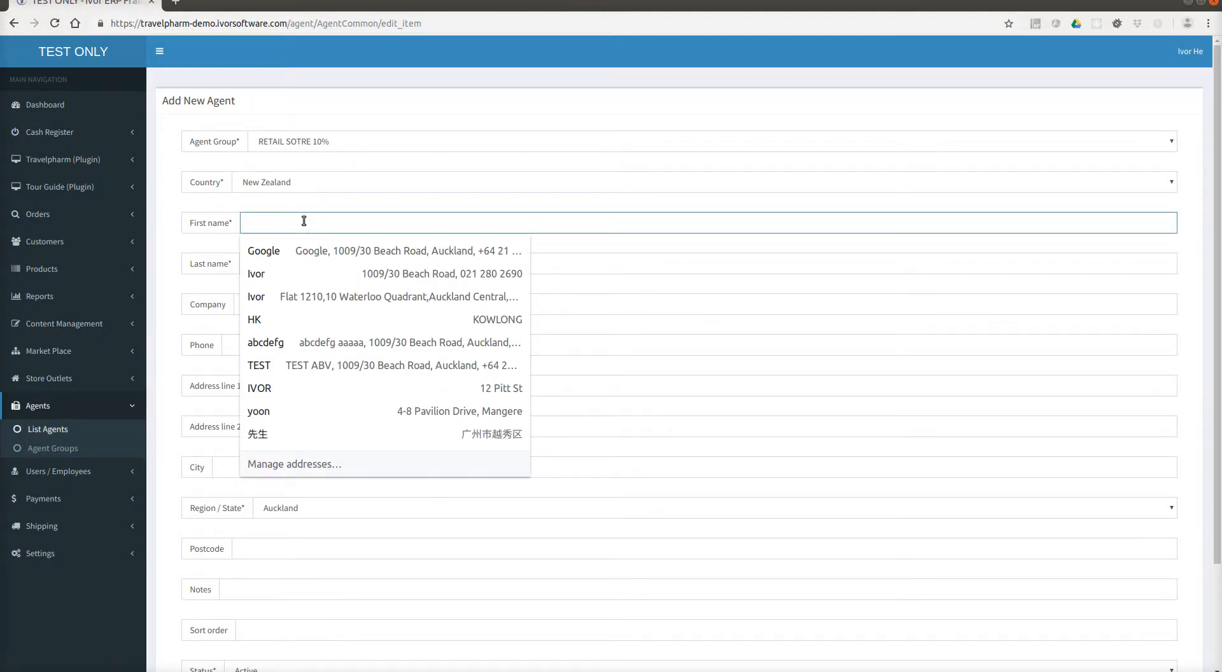
text(st)
key(BackSpace)
key(BackSpace)
text(MR)
key(Tab)
text(LEADER)
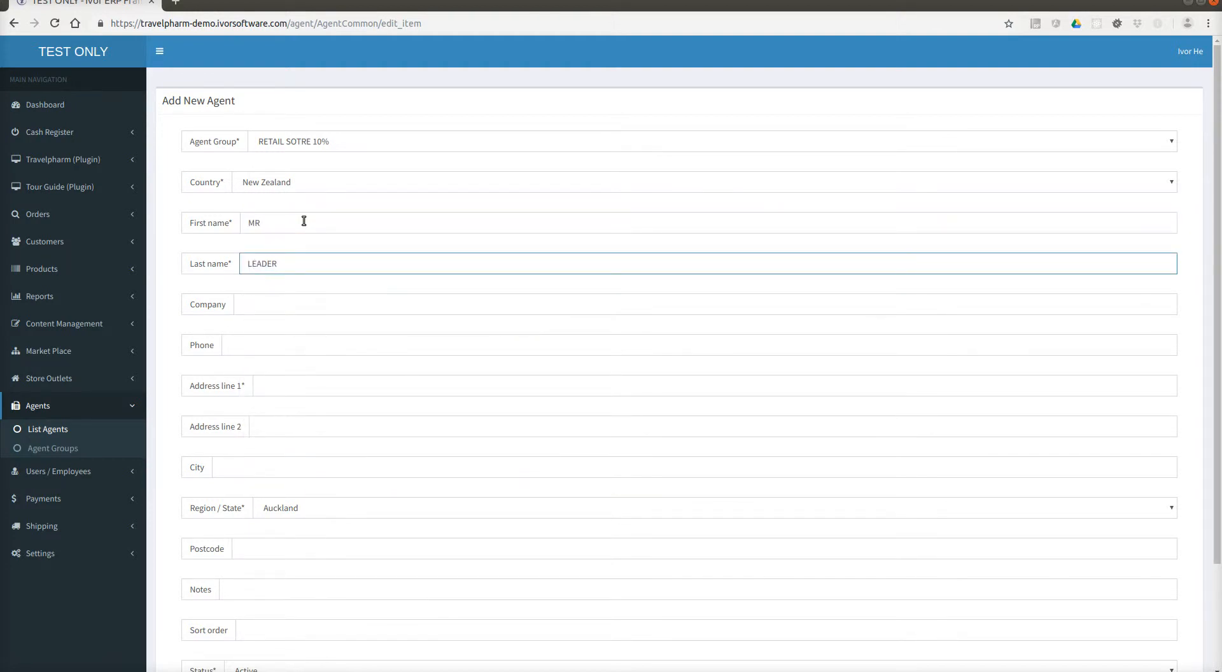
Autofill the agent's contact details from a saved address and clear address line 1.
click(288, 389)
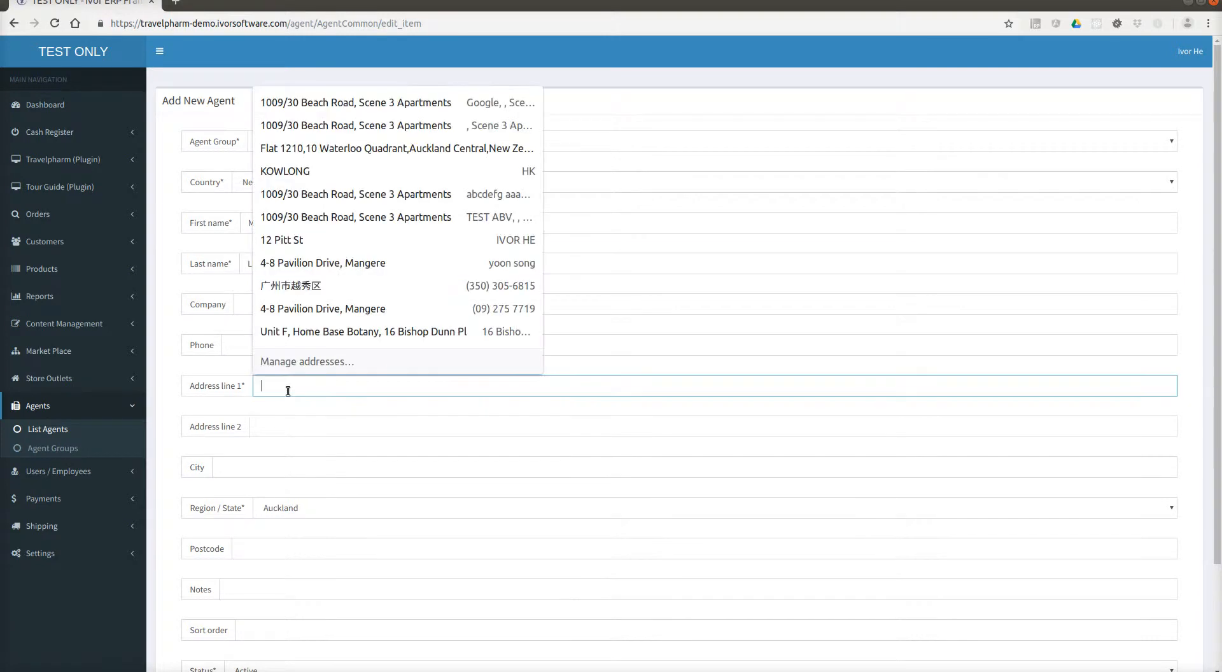
click(306, 333)
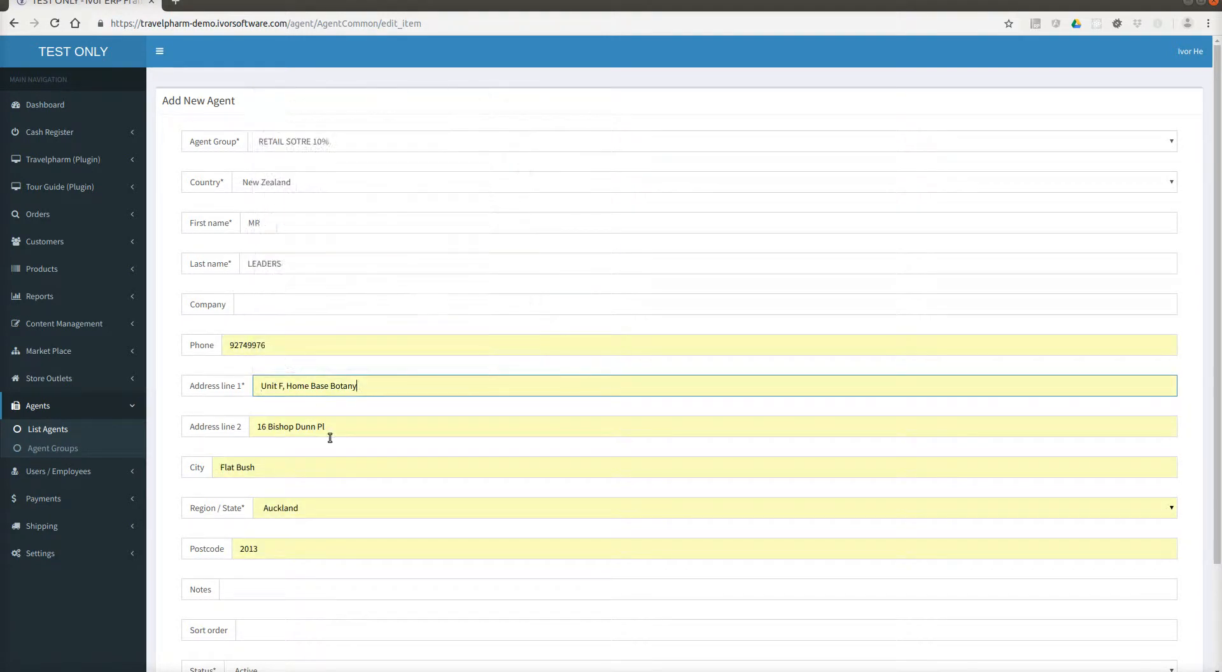
scroll(321, 462, down, 1)
scroll(321, 463, down, 3)
scroll(321, 463, up, 2)
scroll(309, 495, down, 2)
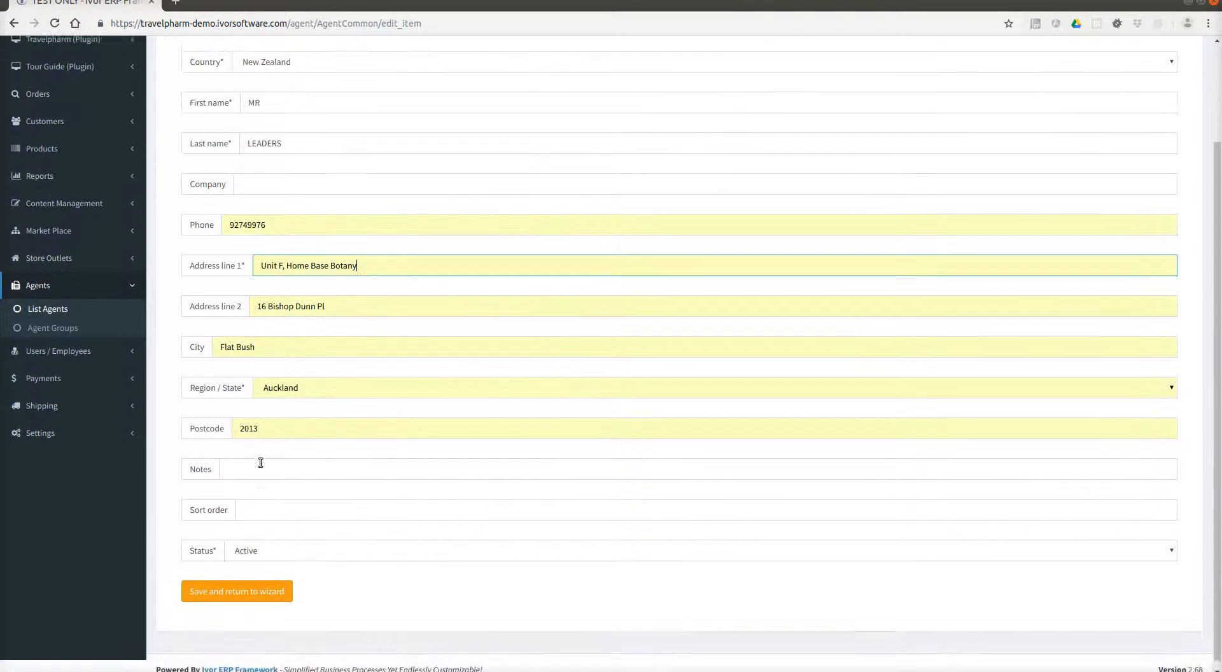
scroll(273, 458, up, 4)
drag(352, 386, 191, 395)
key(BackSpace)
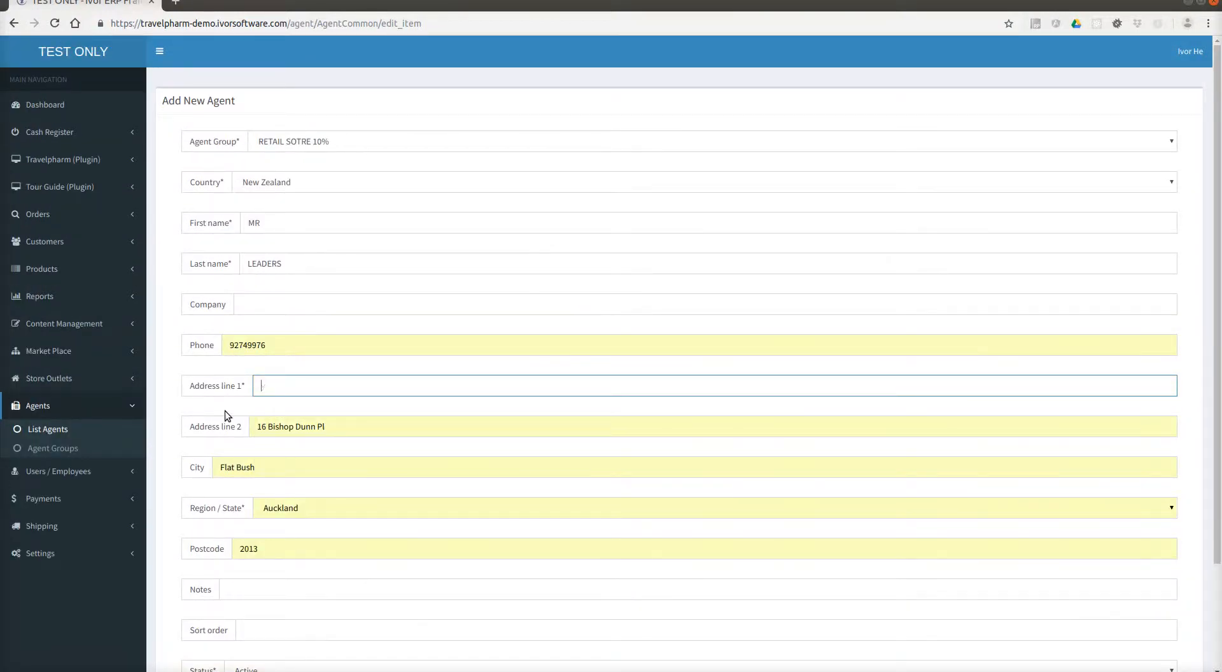
scroll(256, 510, down, 2)
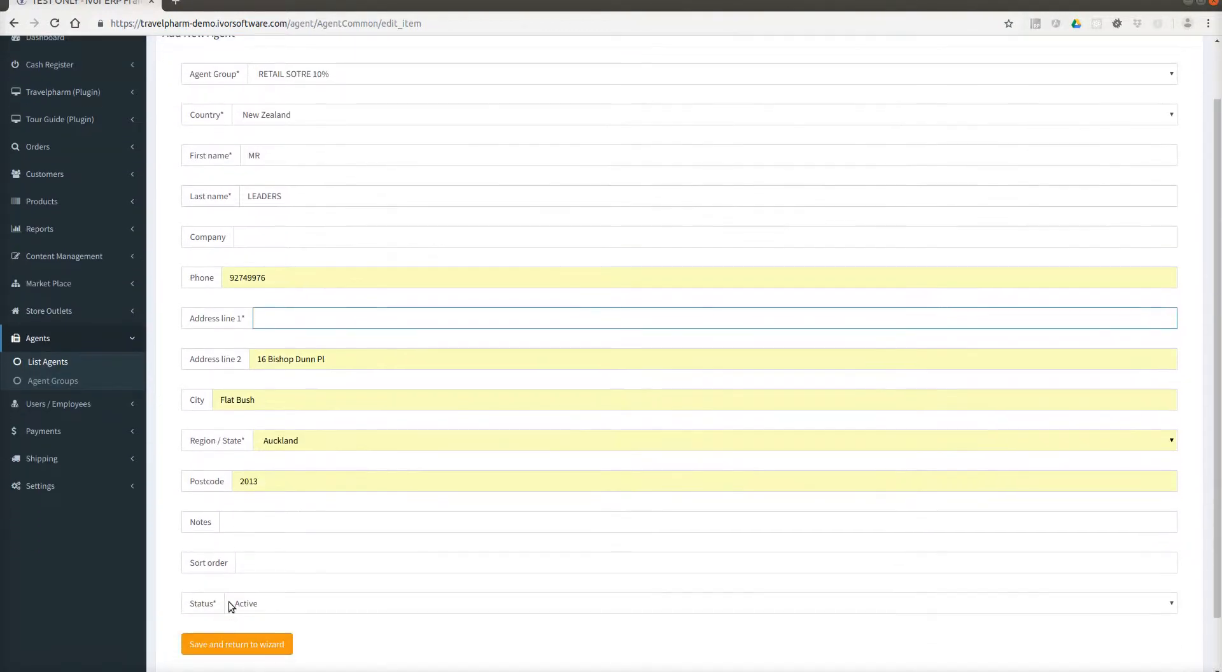
Move the street address from line 2 into line 1 and save the agent to the wizard.
click(227, 647)
click(721, 99)
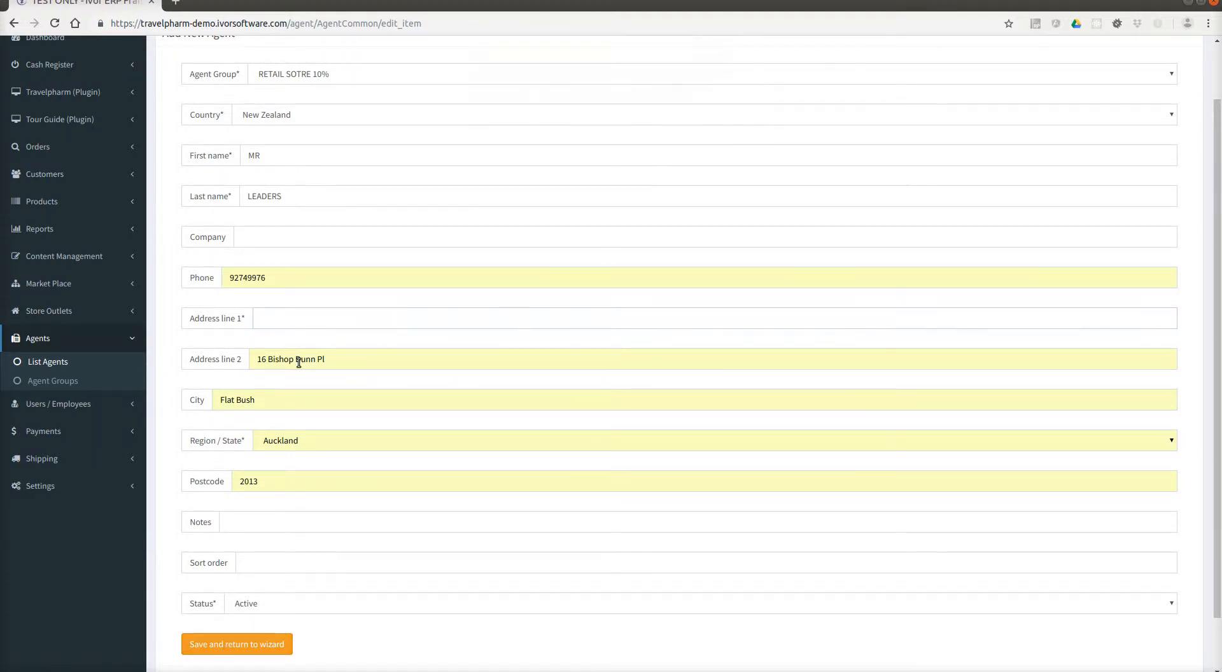
drag(369, 358, 292, 325)
key(ctrl+x)
click(292, 325)
key(ctrl+v)
click(204, 649)
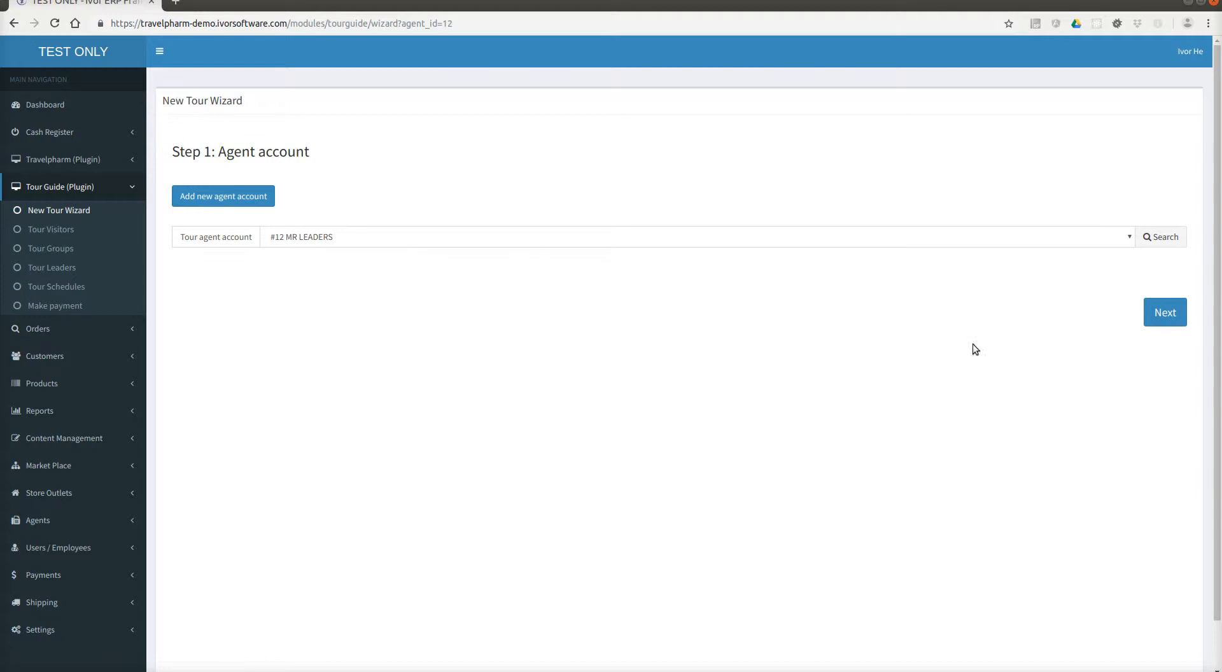
Name the visitor group 'TOUR GROUP ON 15 NOV FROM WORLDWIDE HOLIDAYS', noting its leader, and proceed.
click(1165, 311)
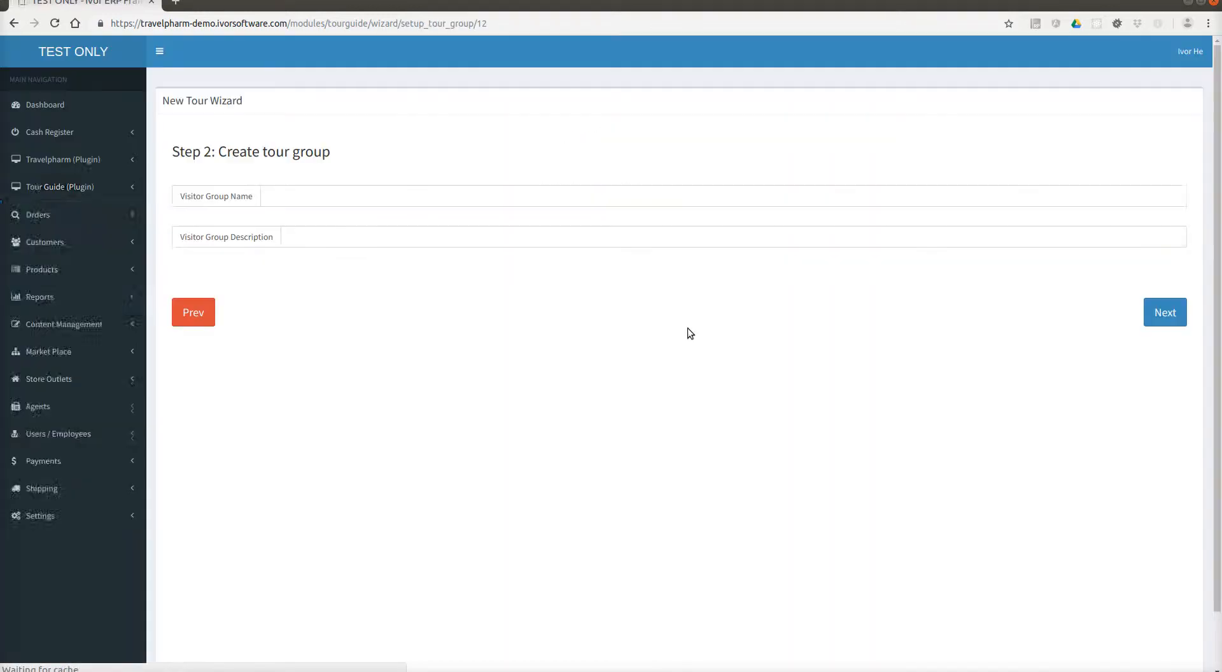
click(334, 194)
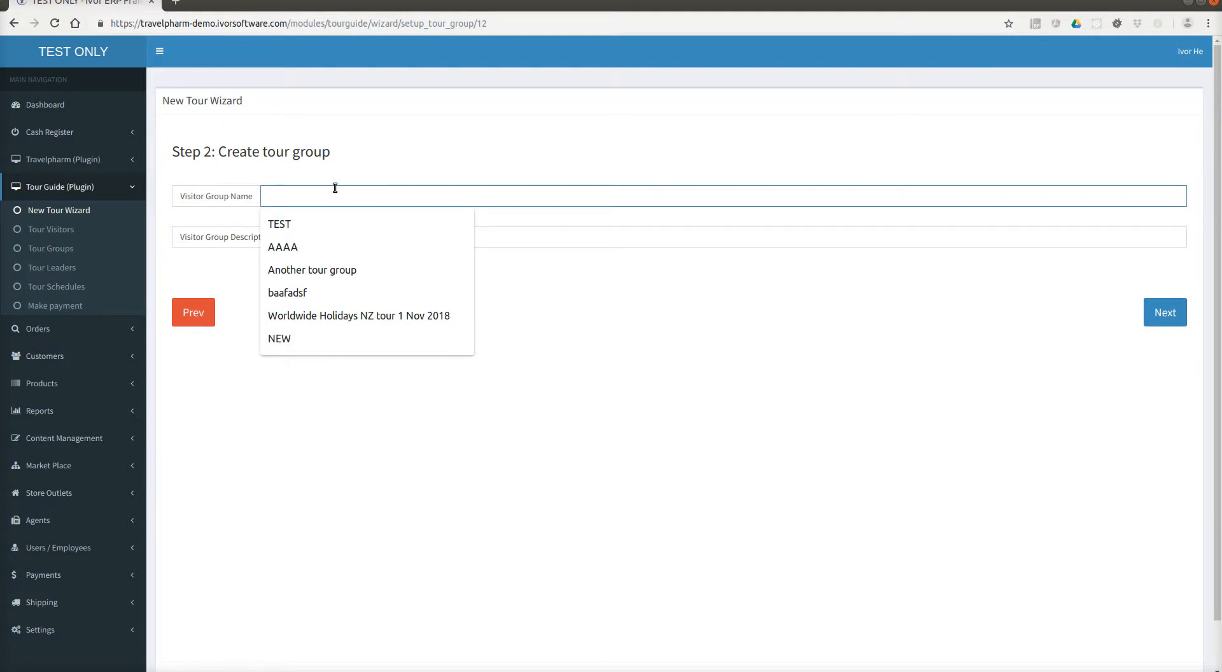
text(TOUR)
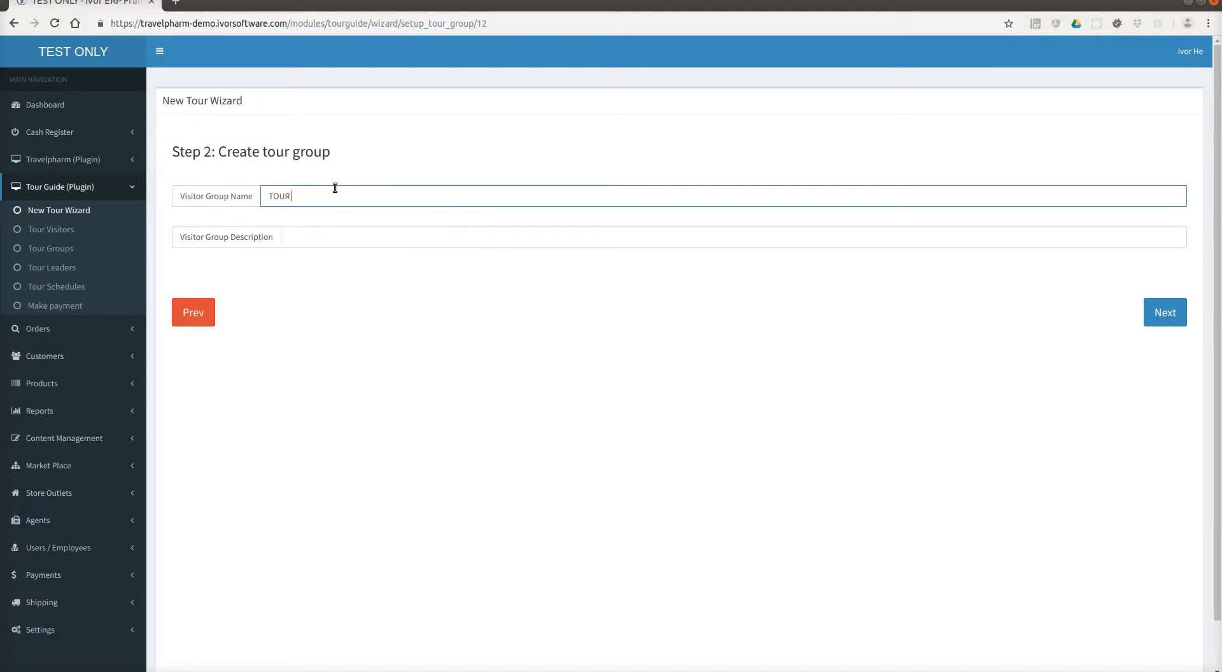
text( GROUP ON 15 NOV FROM WORLDWIDE)
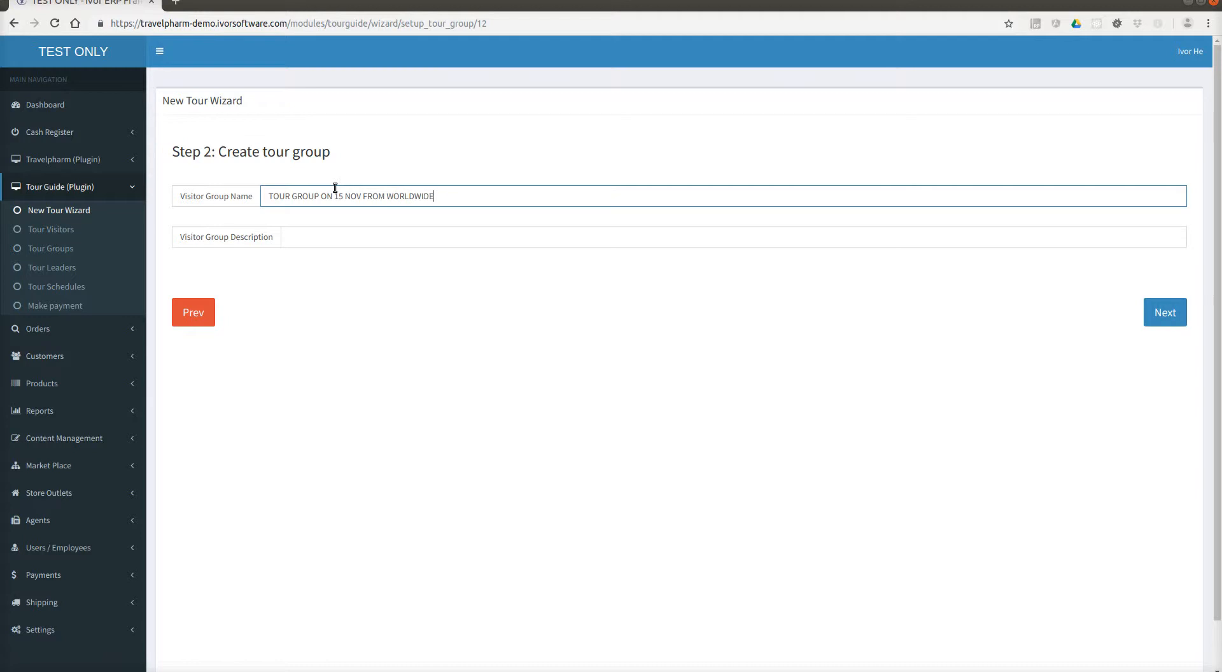
text( HOLIDAYS LED BY )
text(MR )
text(WANN)
key(Tab)
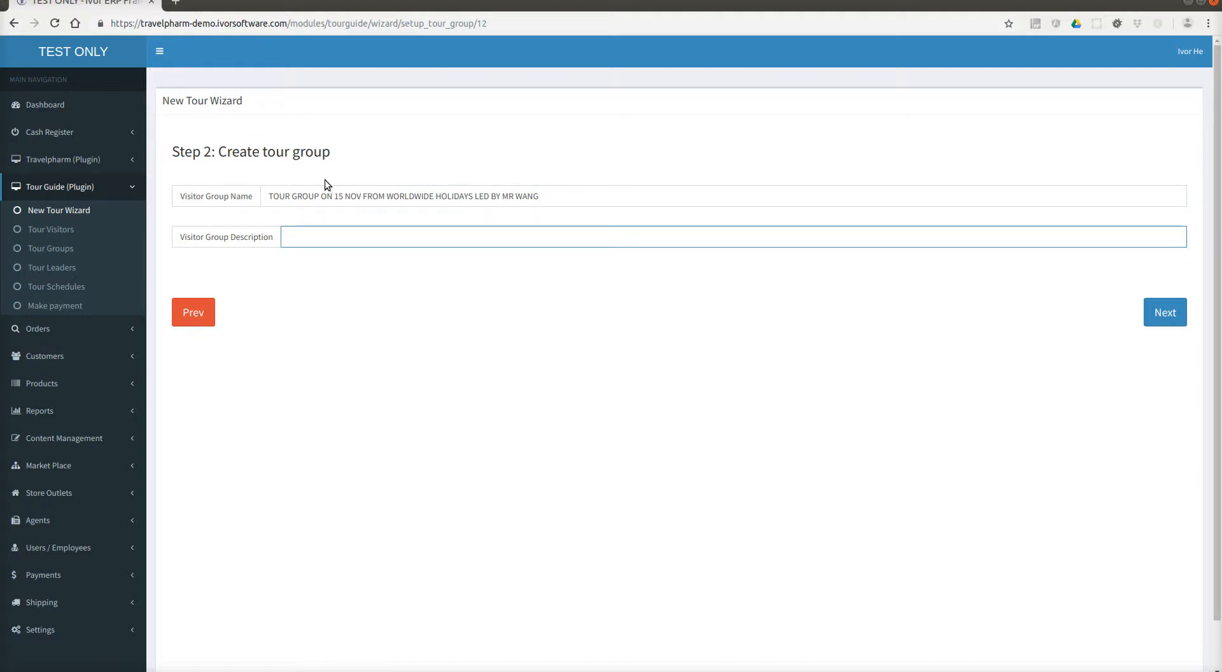
click(1163, 318)
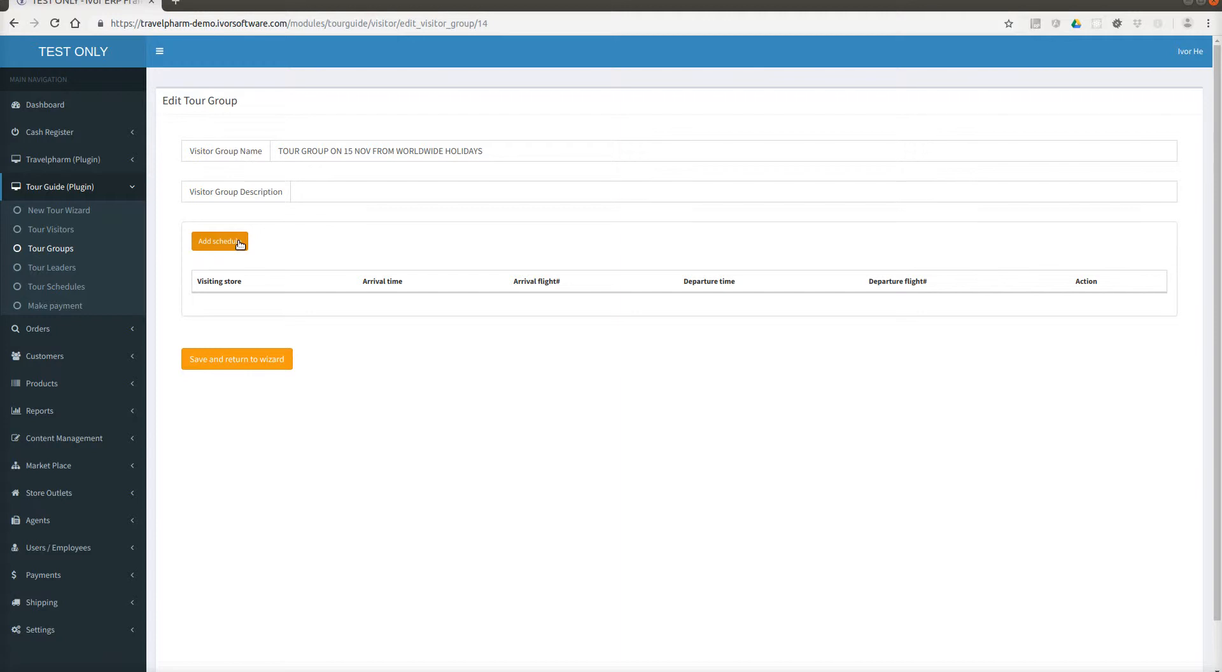
Add an Auckland visit arriving 2018-11-18 at 15:50 on flight cz305.
click(240, 244)
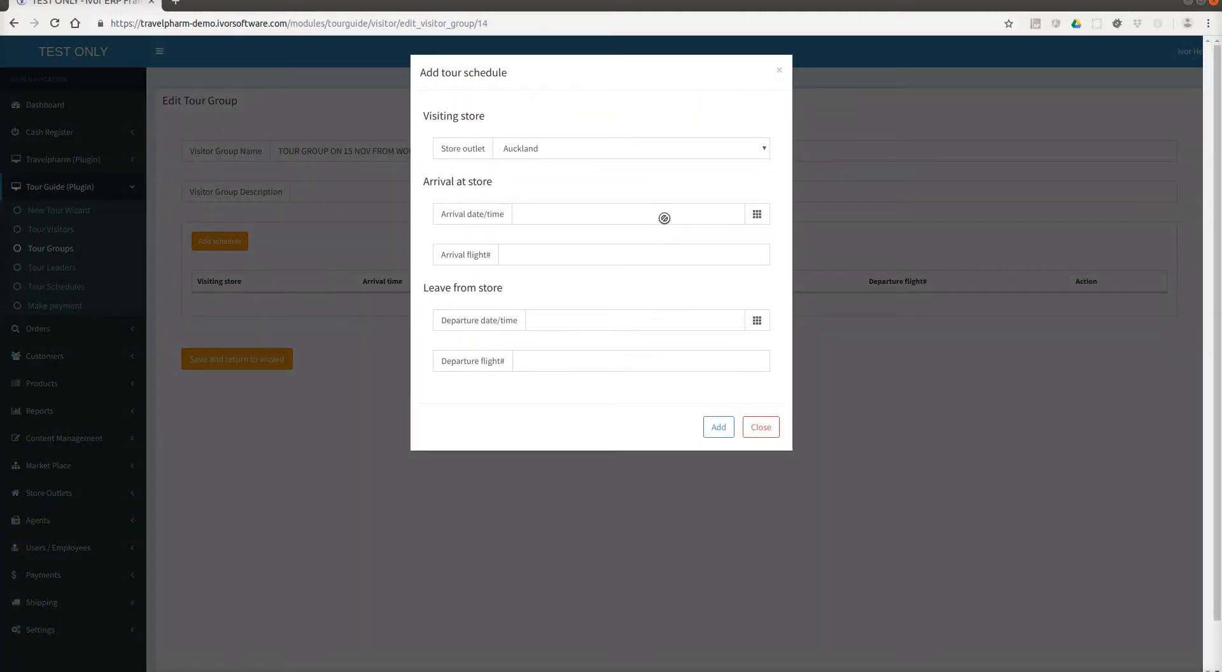
click(757, 215)
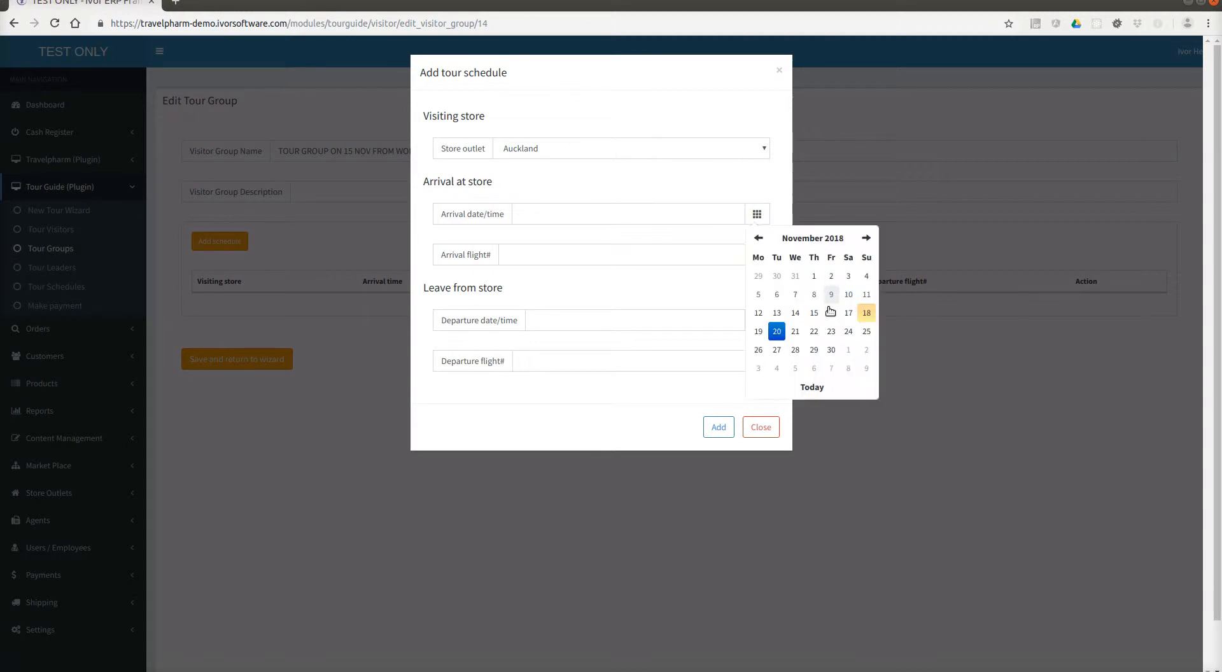
click(777, 335)
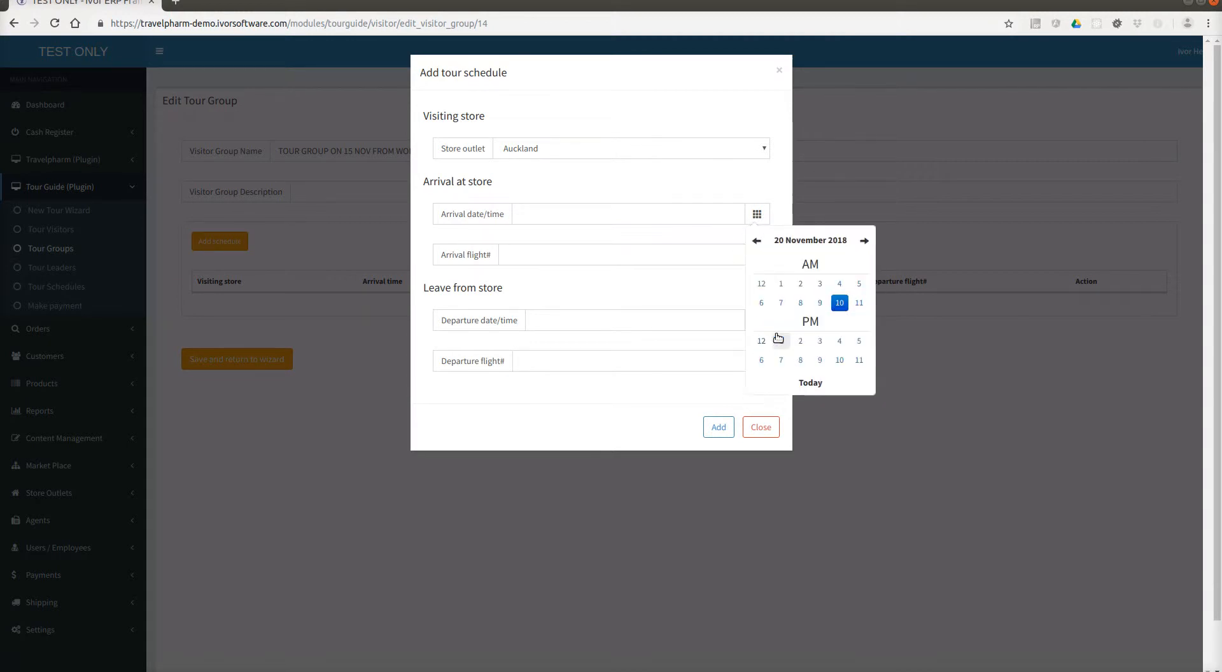
click(837, 343)
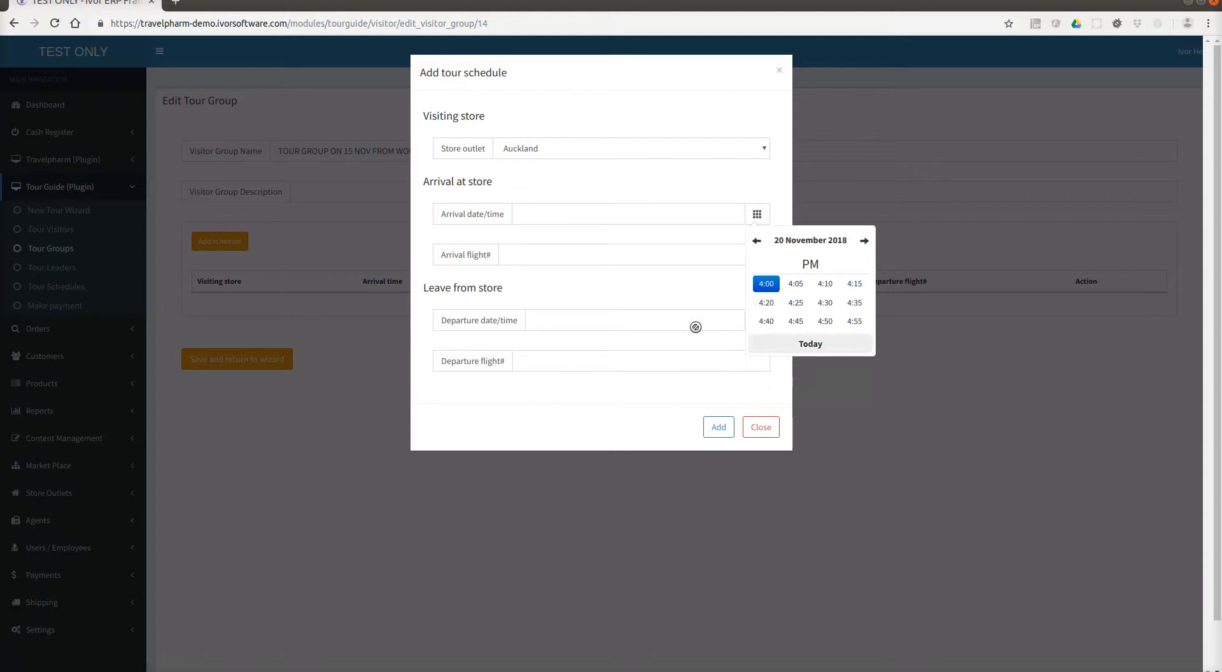
click(766, 284)
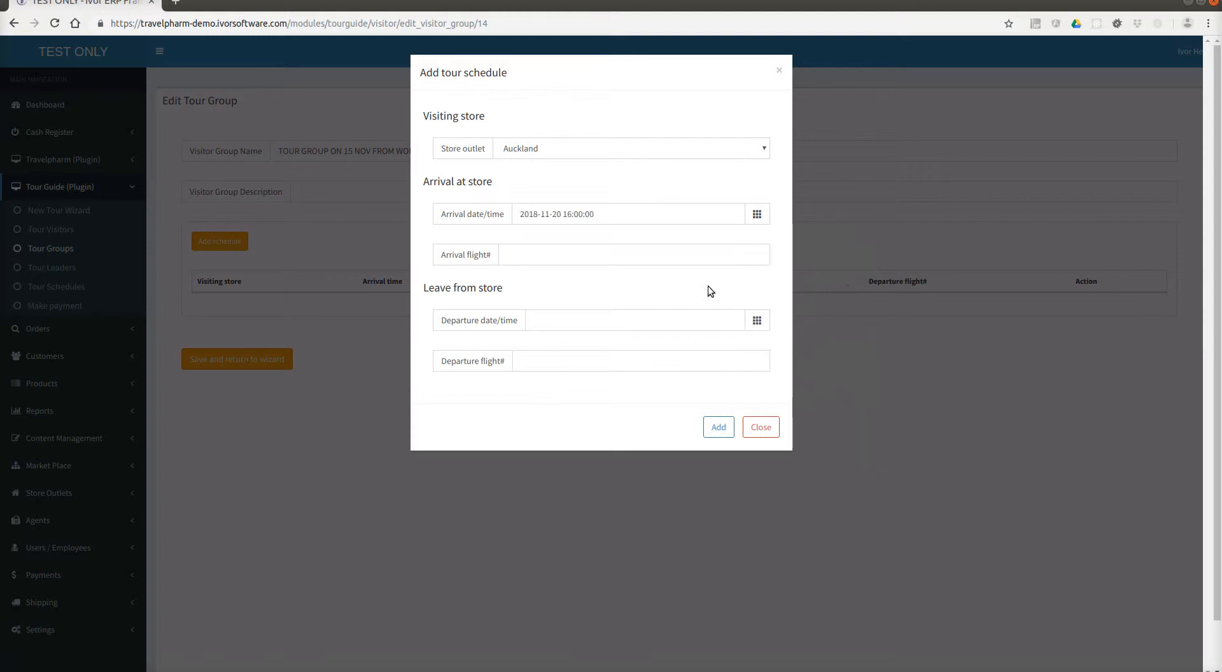
click(571, 217)
click(862, 311)
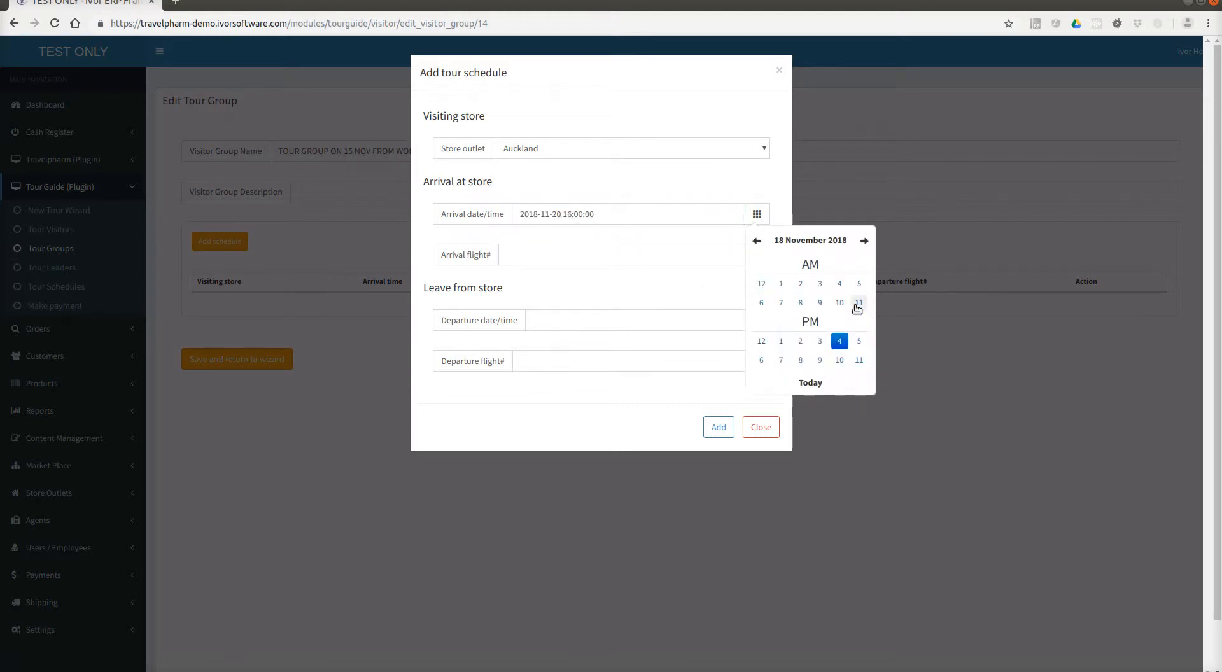
click(820, 343)
click(820, 327)
click(564, 260)
text(cz3)
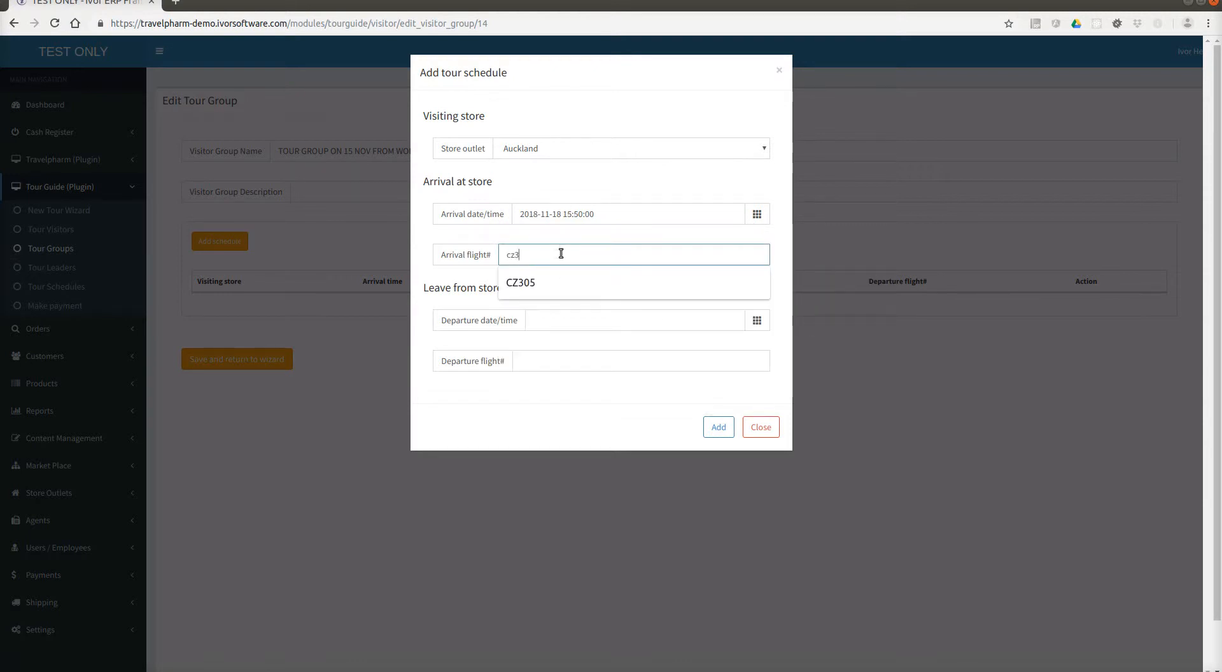
text(05)
key(Tab)
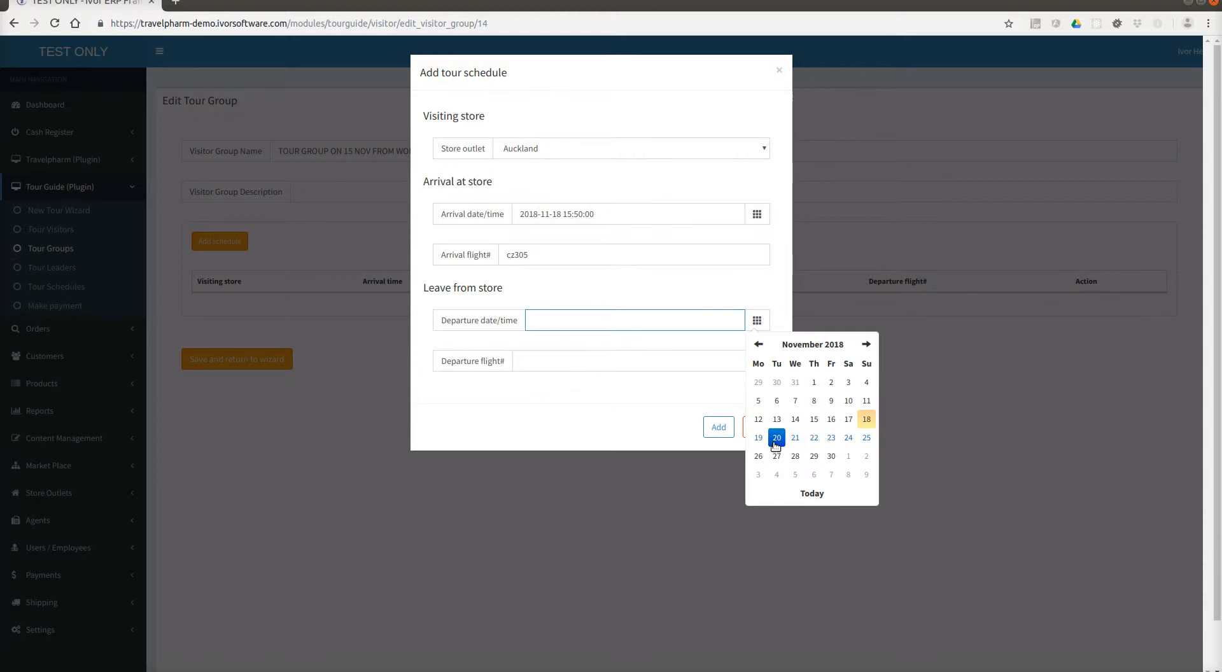
click(775, 438)
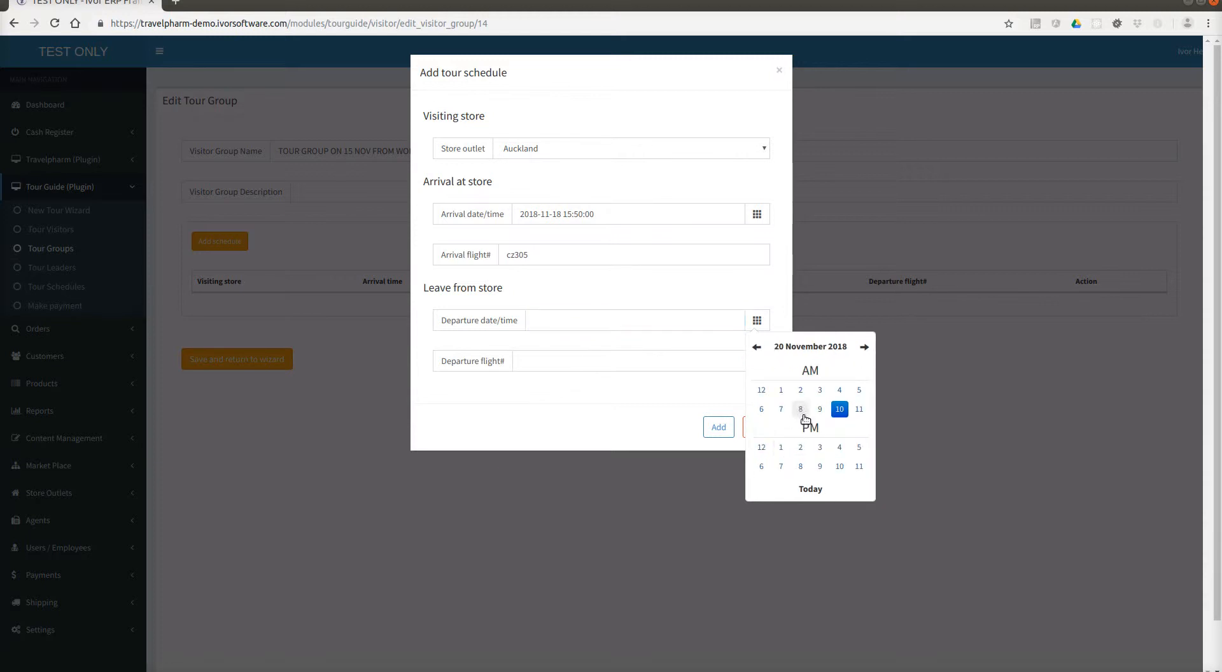
click(799, 448)
click(763, 389)
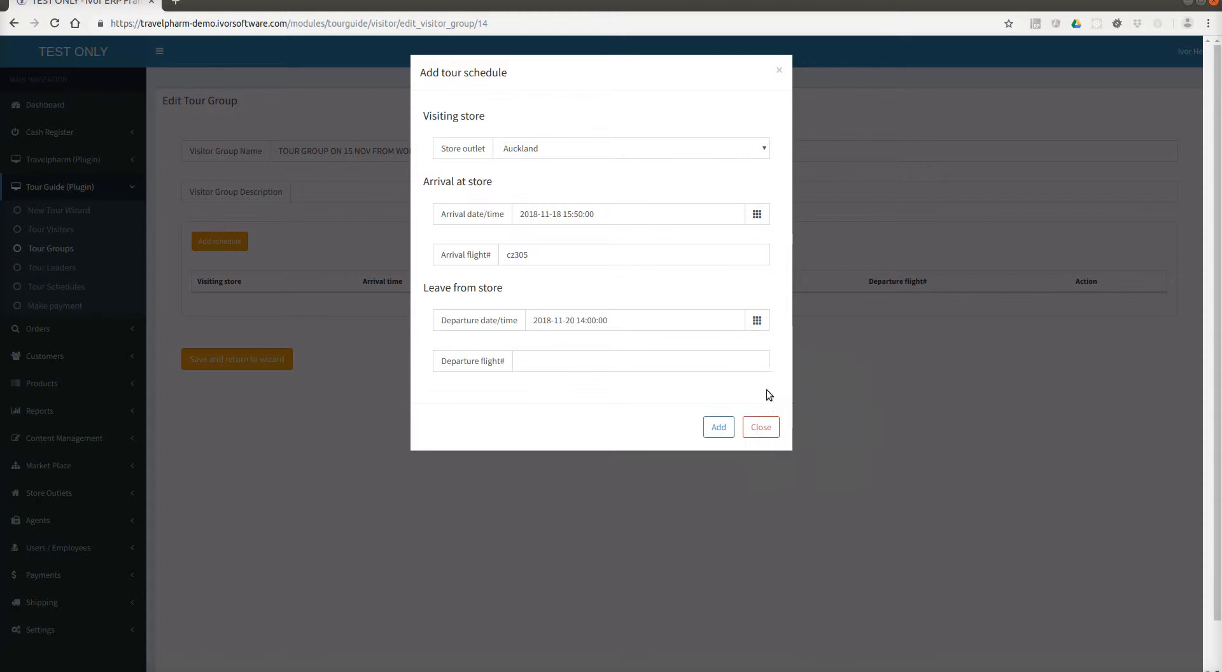
click(564, 356)
click(495, 346)
click(712, 429)
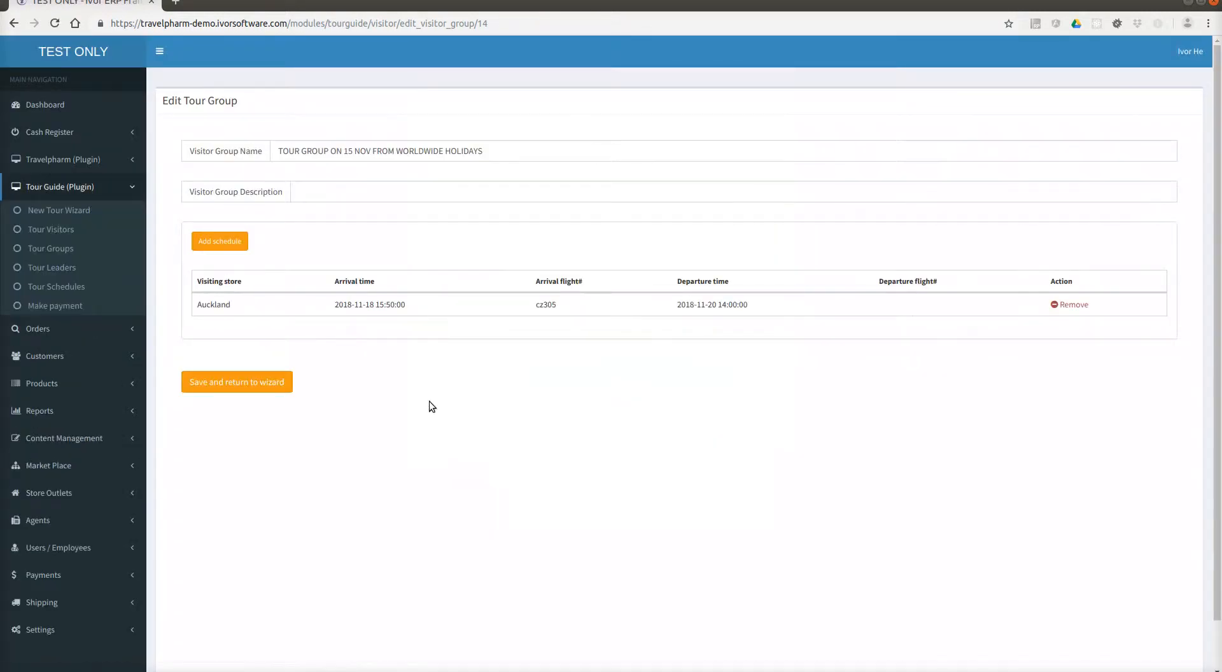
click(231, 378)
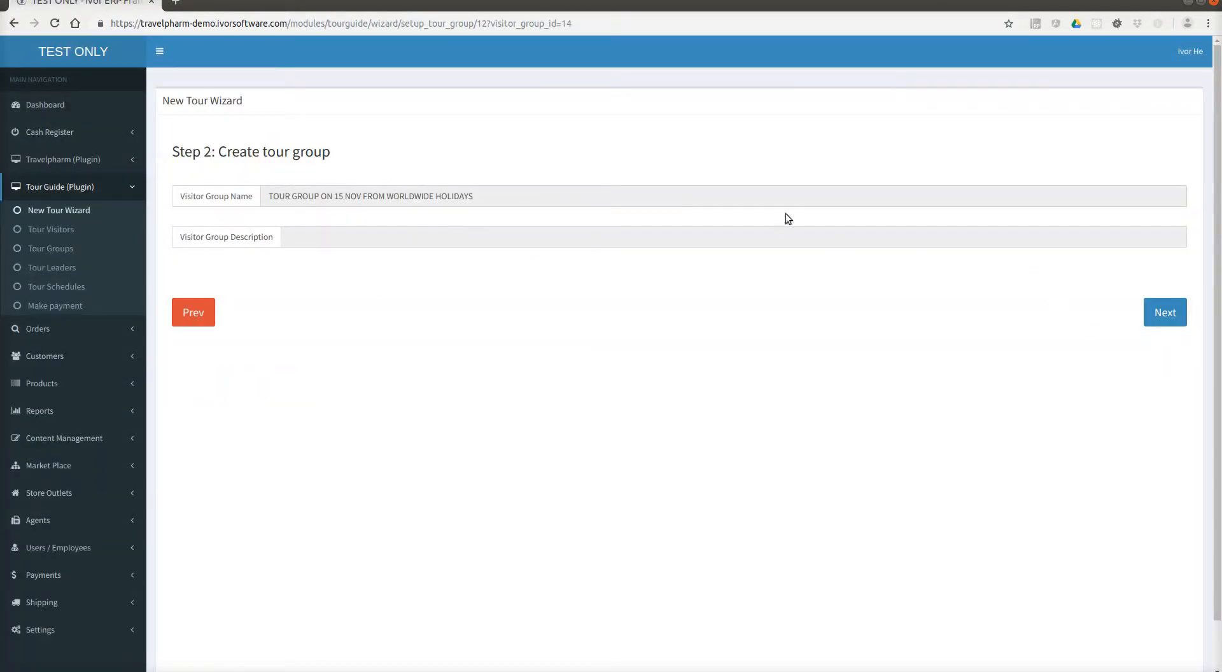
Move the wizard on to Step 3: Create tour leader.
click(1163, 312)
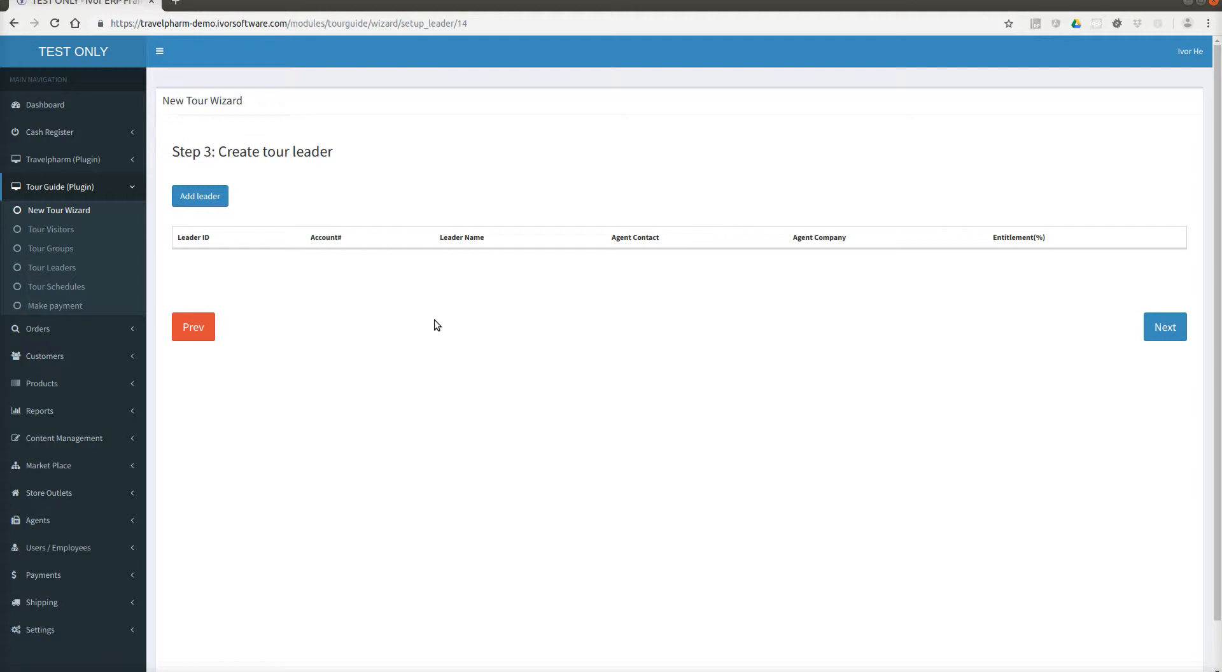
Add tour leader MAIN LEADER with a login e-mail and password.
click(219, 202)
click(415, 190)
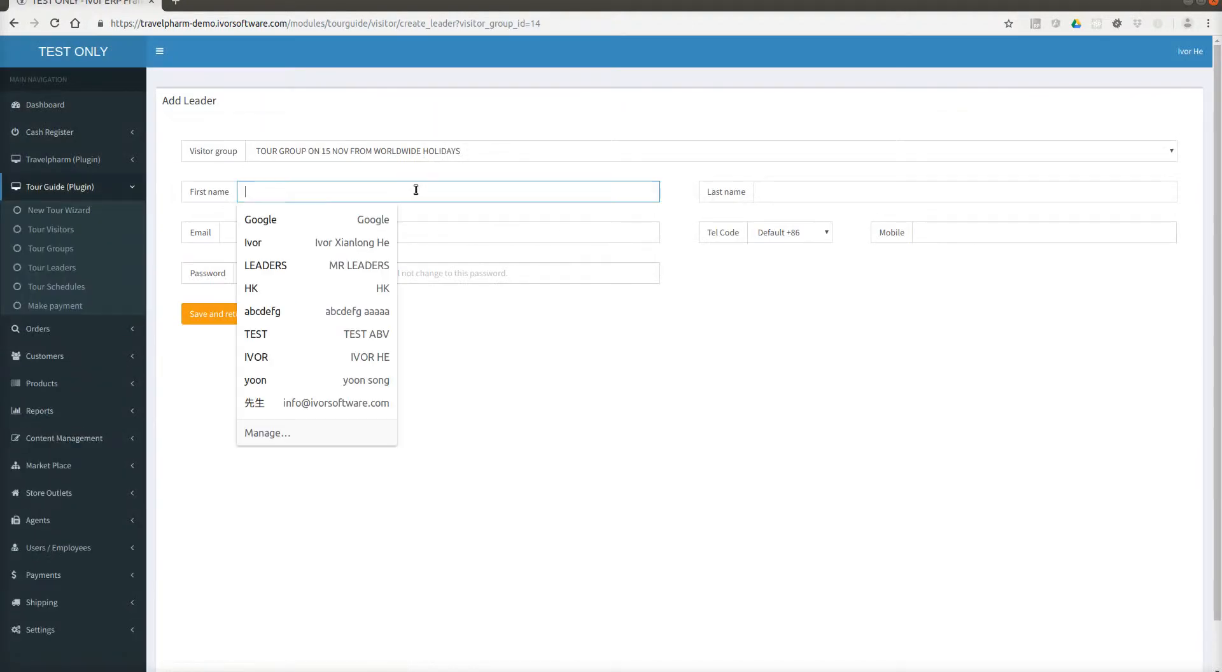
text(MAIN)
key(Tab)
text(LEADER)
key(Tab)
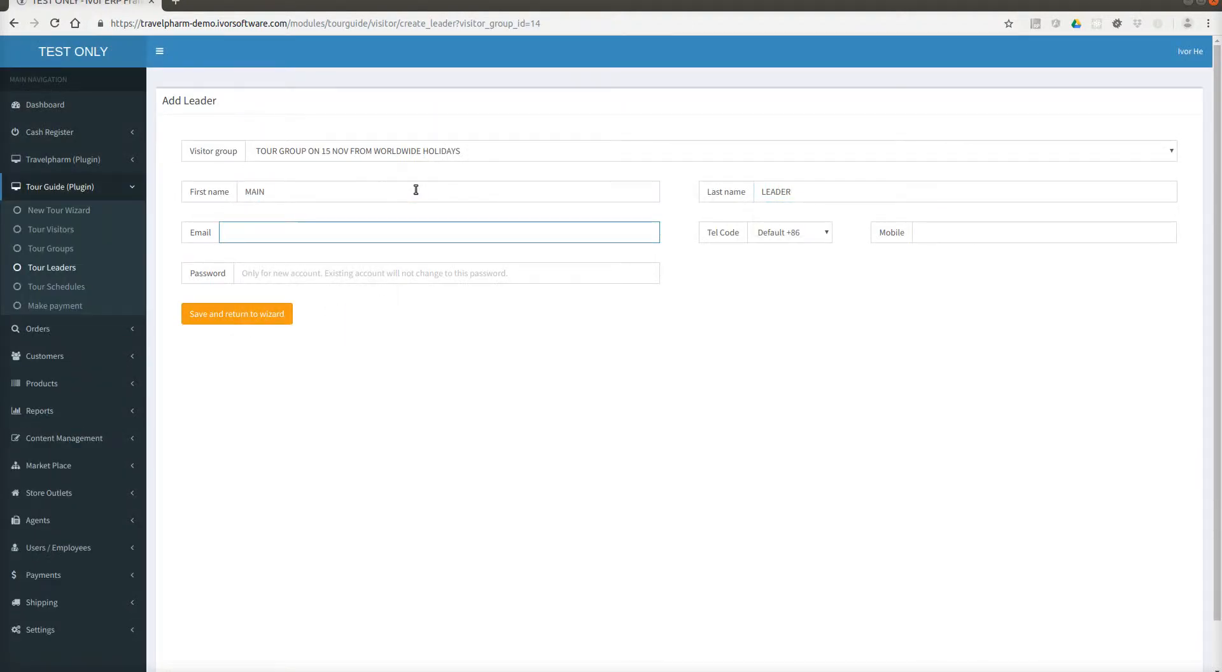
click(524, 272)
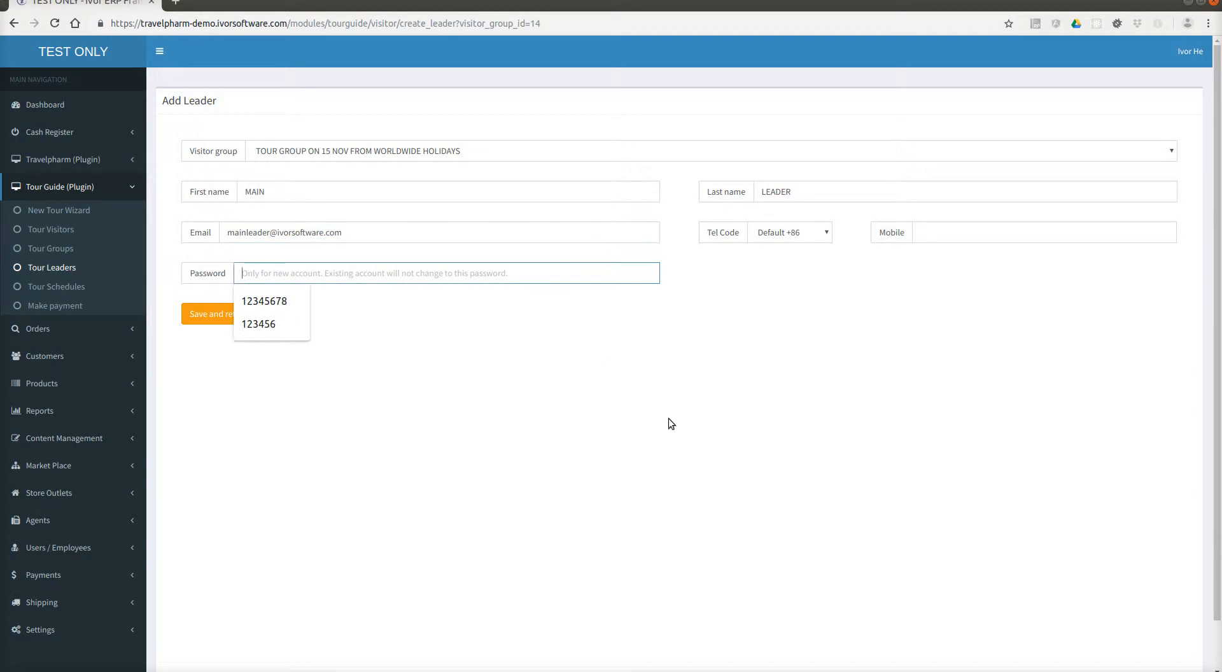
text(123456)
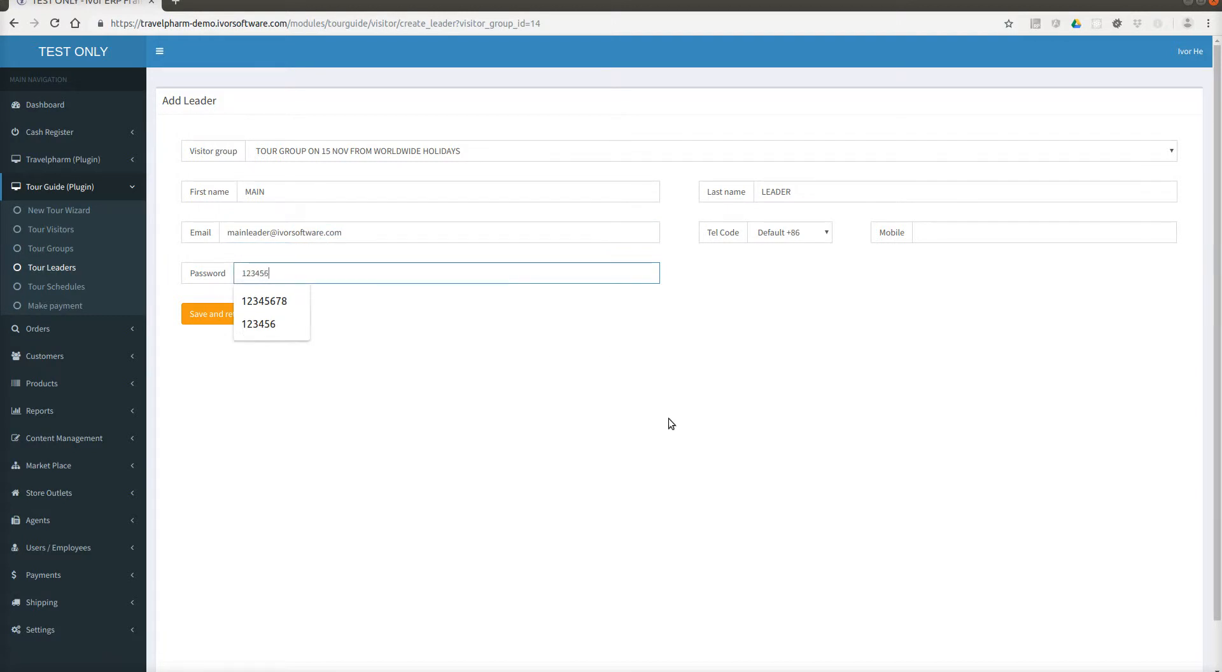
click(671, 423)
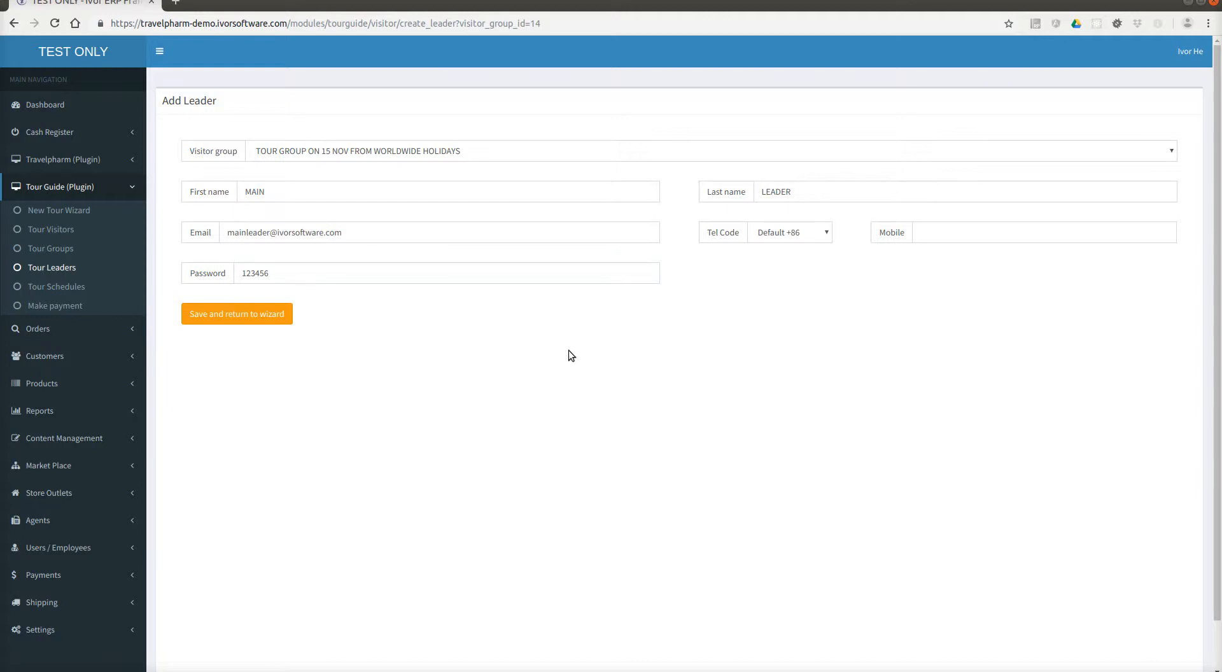
Check the leader's e-mail and password, then save the main leader.
triple_click(352, 236)
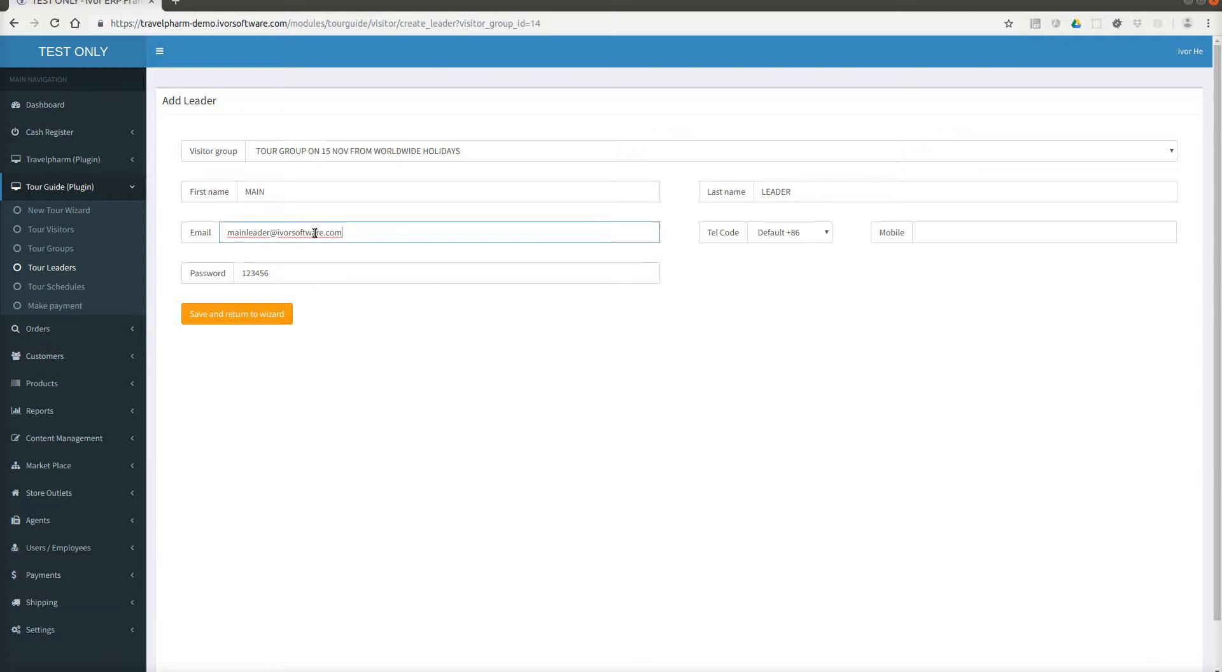
triple_click(289, 275)
click(932, 232)
click(961, 212)
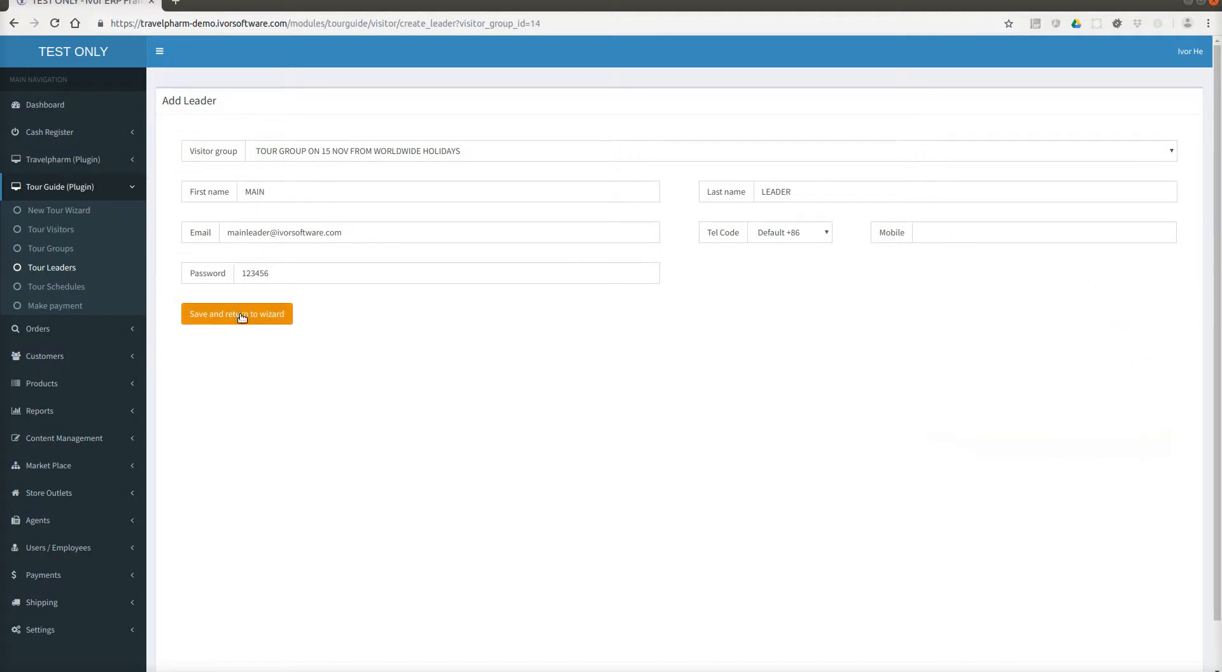
click(268, 312)
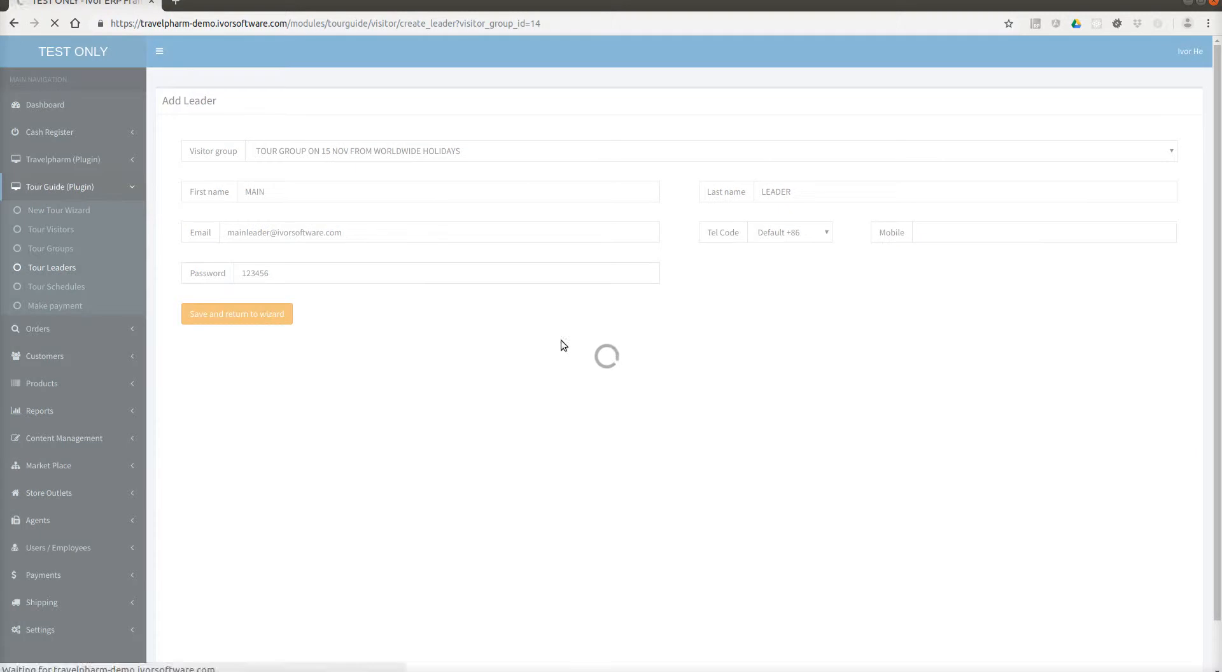
Set leader 17's entitlement to 60% and confirm the change.
click(1071, 265)
scroll(1063, 399, down, 5)
scroll(1051, 489, down, 5)
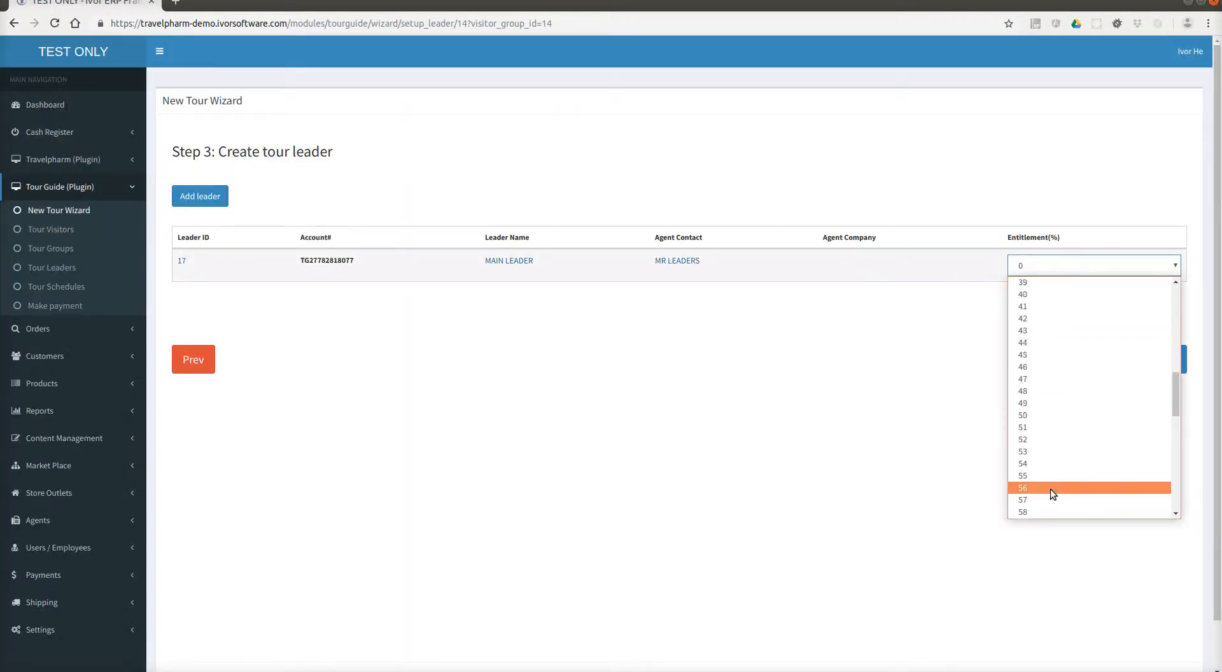
click(1041, 437)
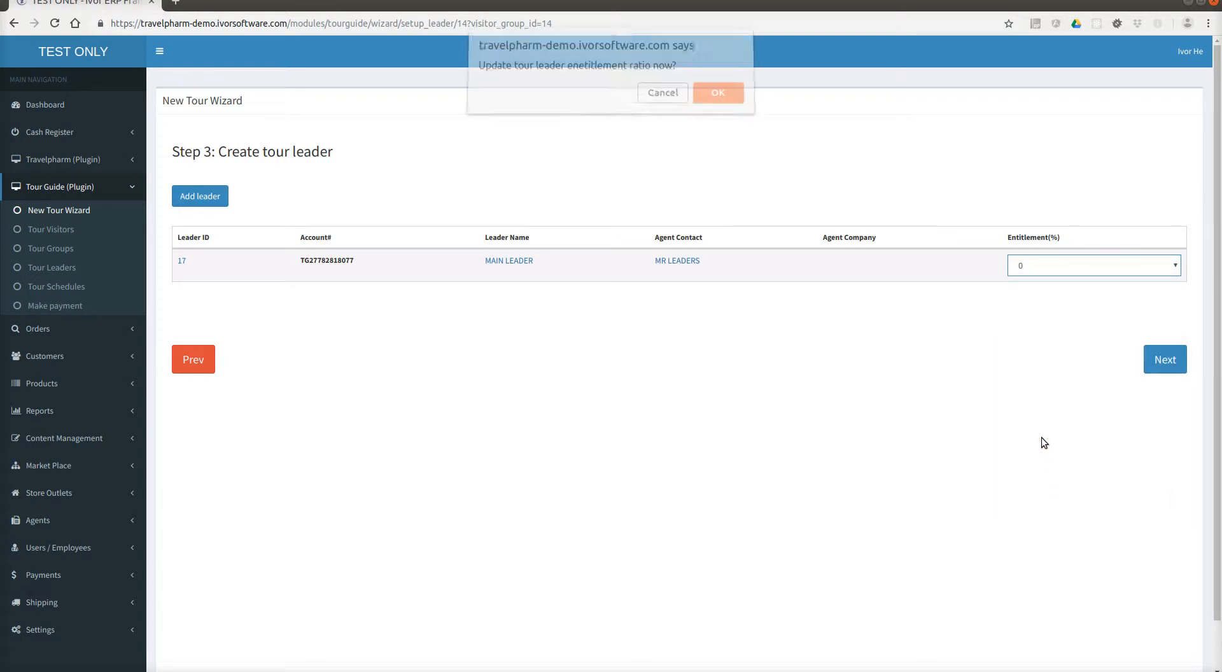
click(718, 99)
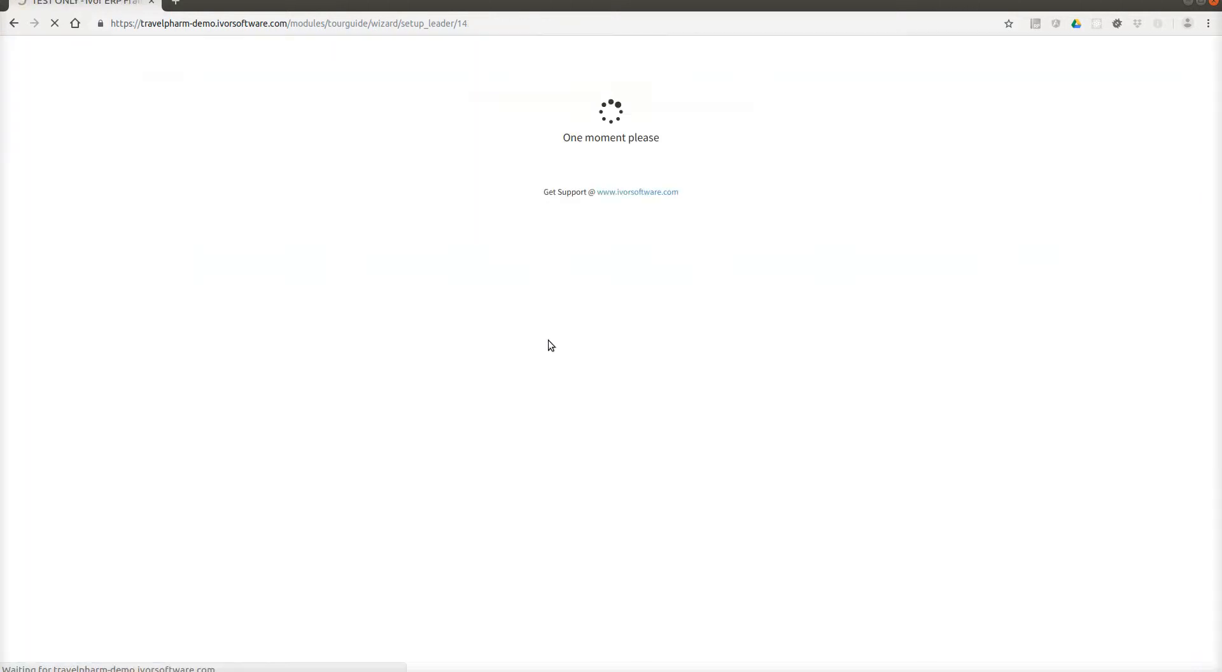
click(200, 197)
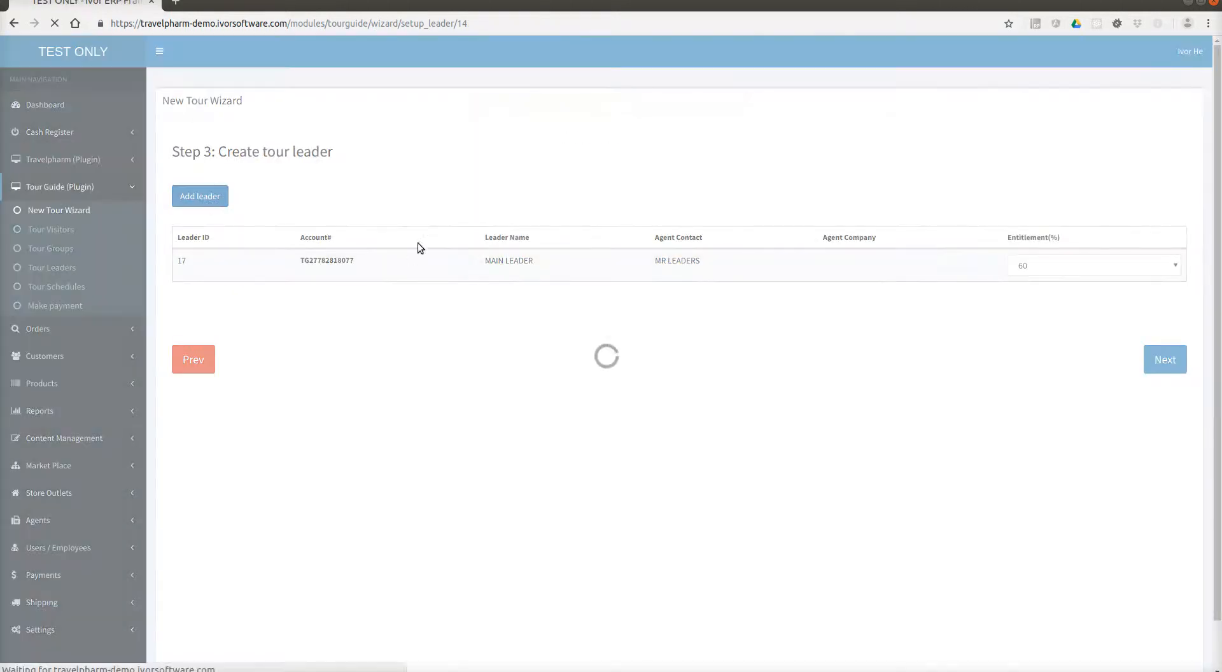
Add leader SECOND LEADER with a login e-mail and password, and save it.
click(361, 186)
text(Se)
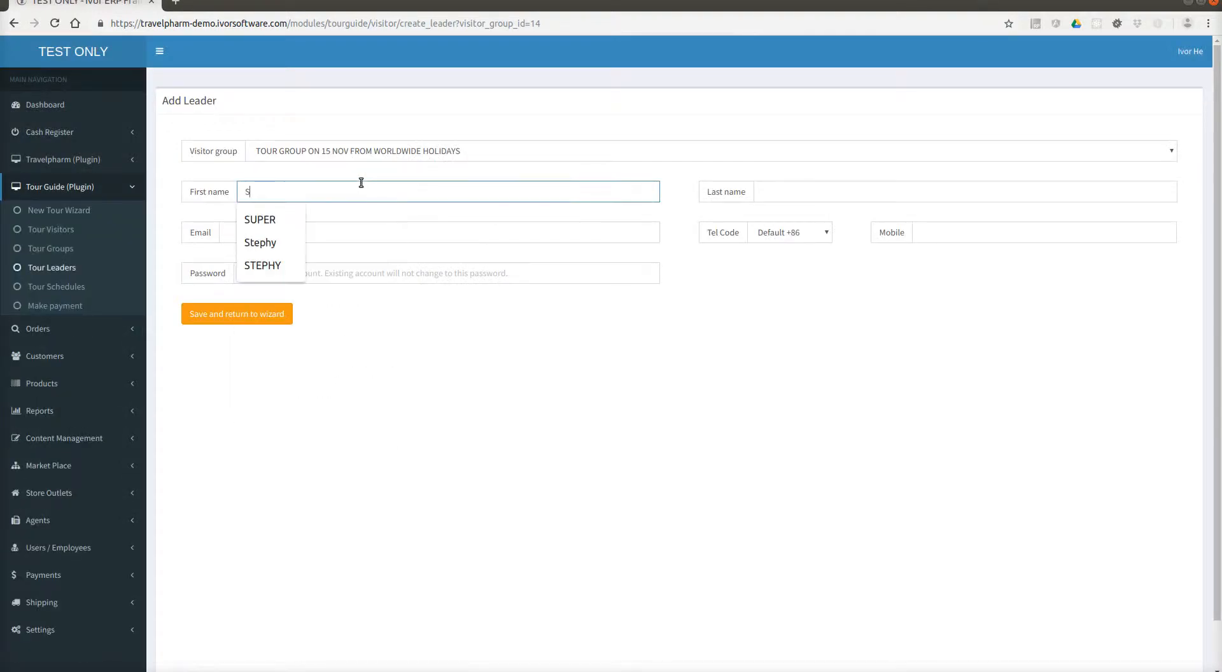
key(BackSpace)
text(ECOND)
key(Tab)
text(LEADER)
key(Tab)
key(Tab)
key(Tab)
key(Tab)
text(1234567)
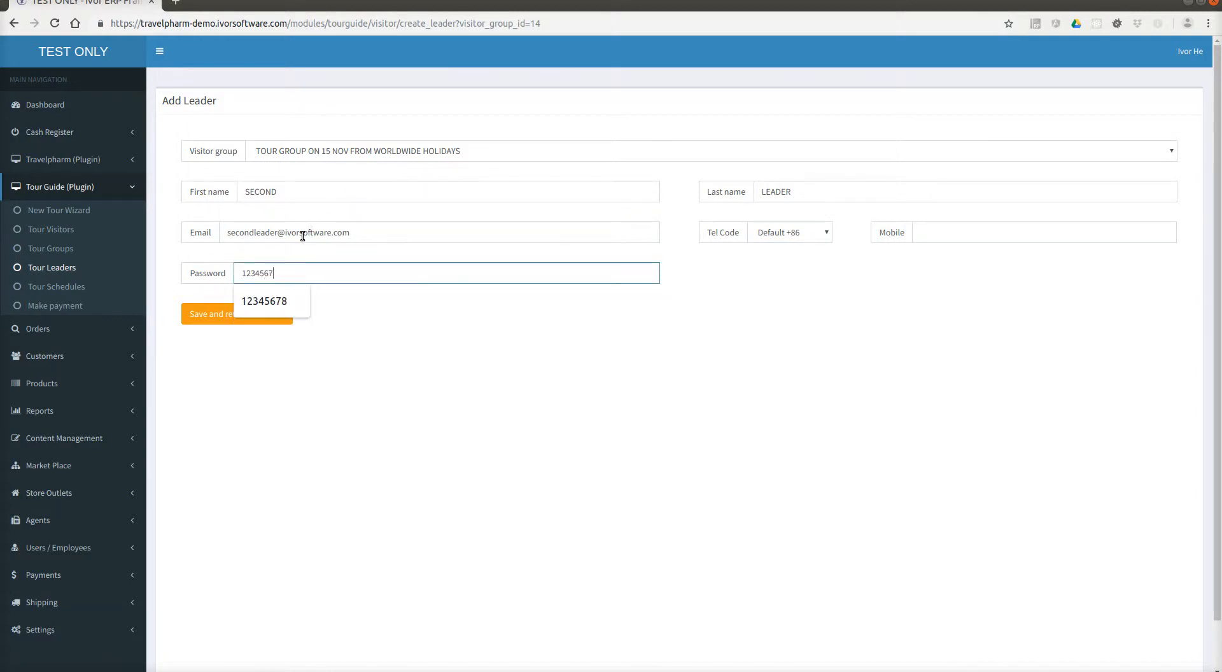
key(BackSpace)
click(227, 320)
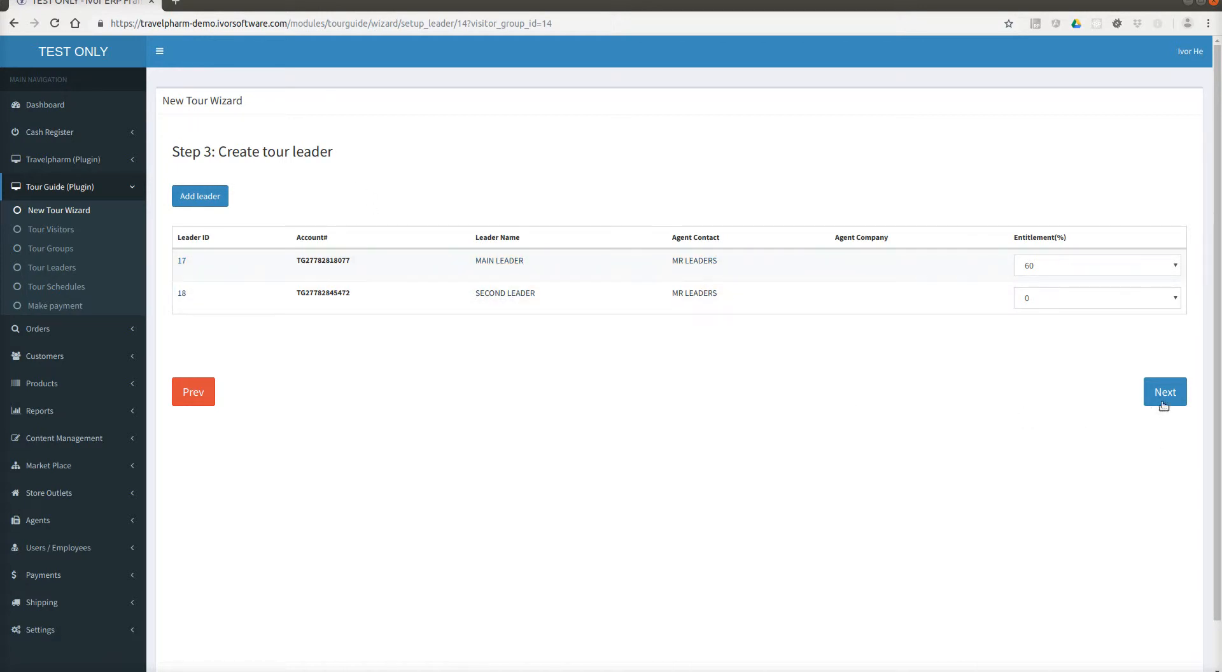
Set leader 18's entitlement to 40%, confirm, and finish the wizard.
click(1056, 298)
scroll(1042, 456, down, 3)
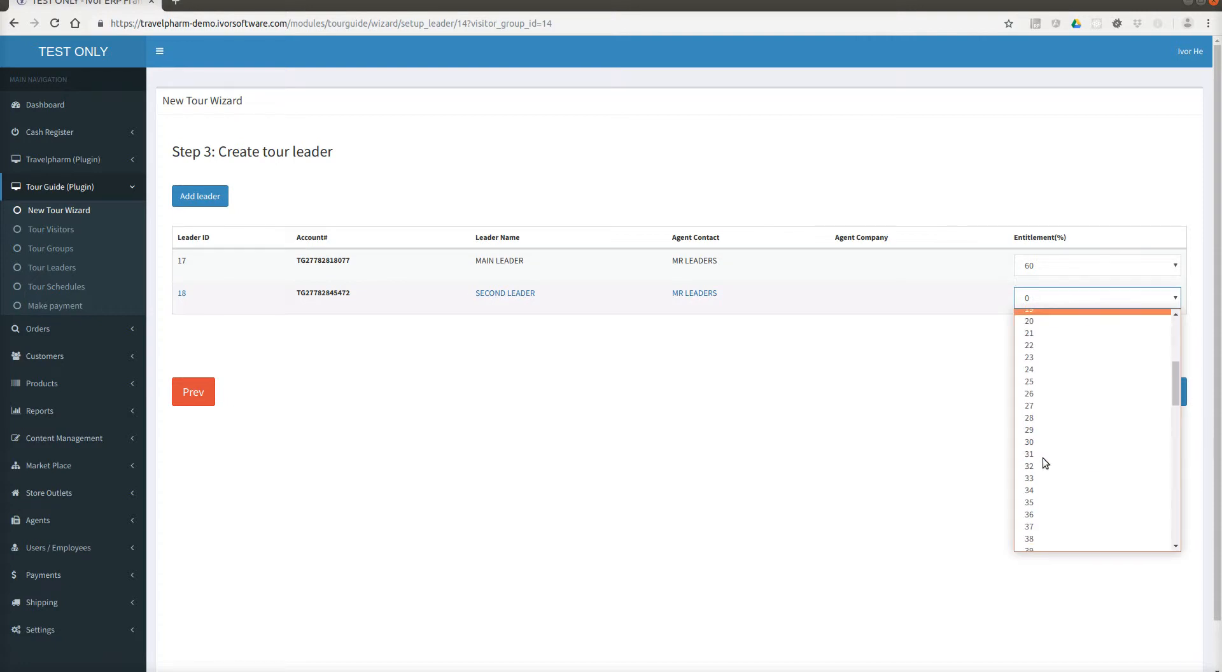
scroll(1034, 502, down, 2)
click(1042, 491)
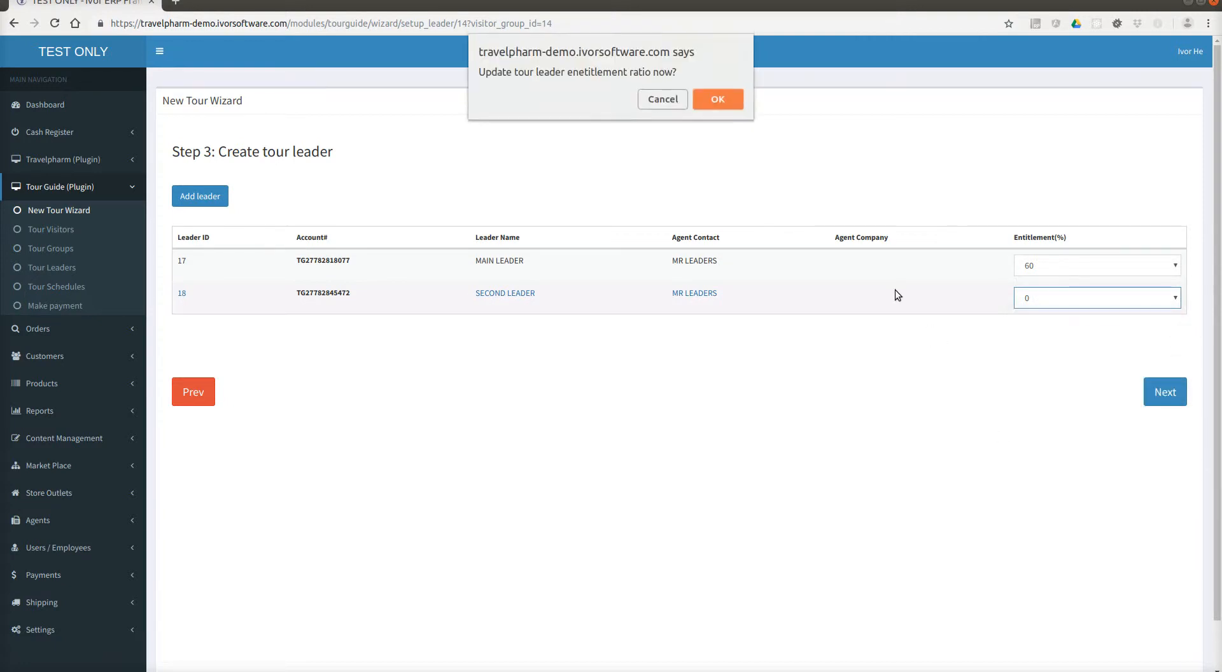
click(708, 99)
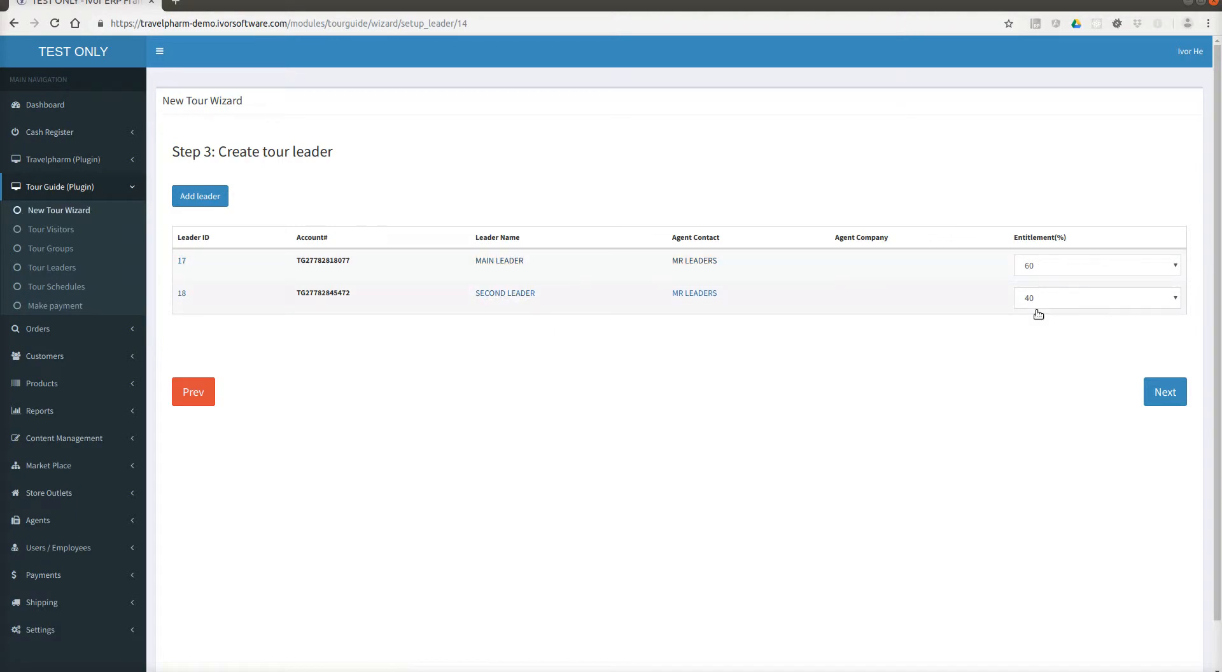
click(1159, 395)
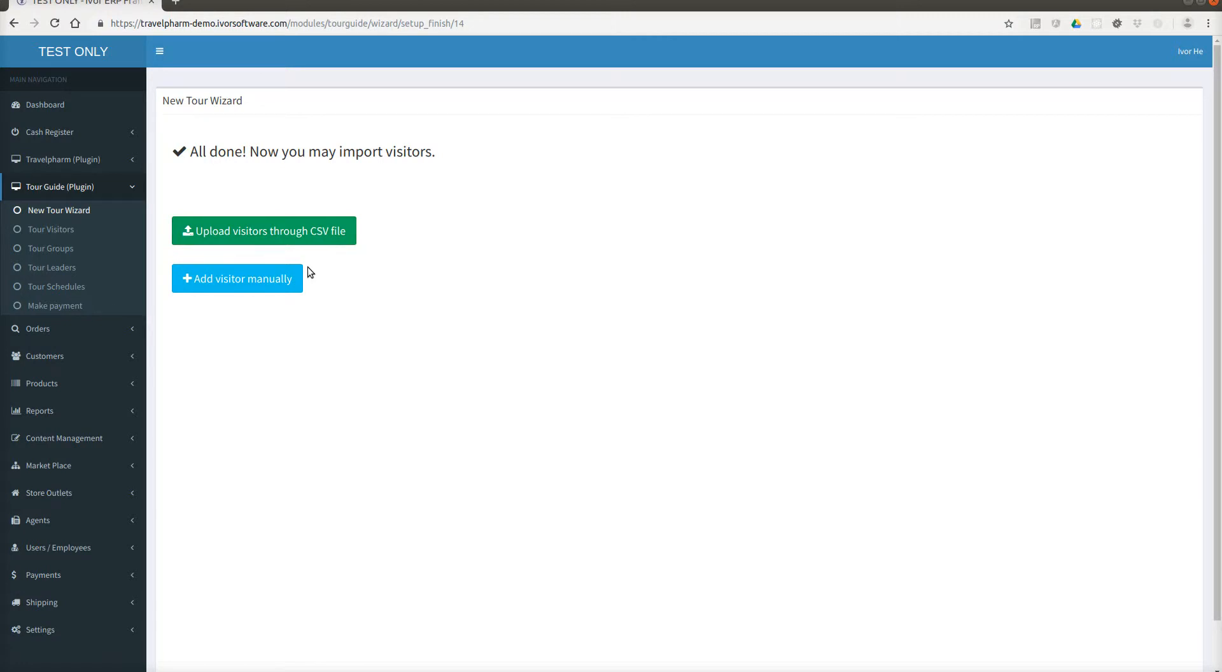
Add and save visitor Z12345 to the 15 Nov tour group.
click(271, 285)
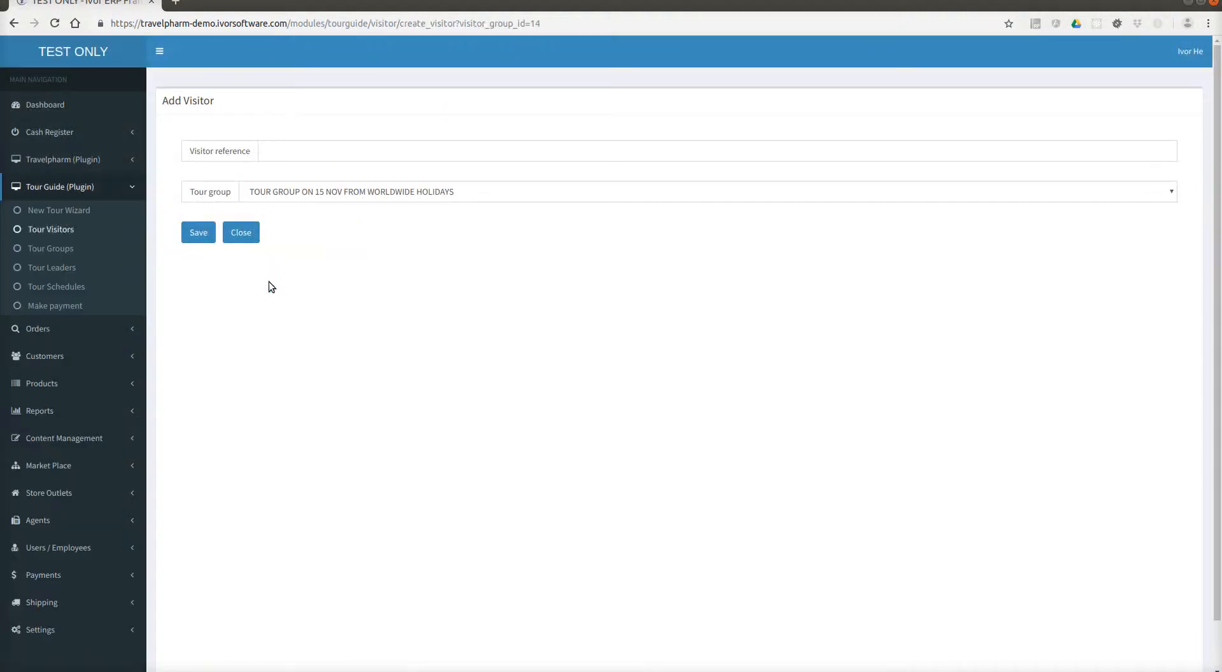
click(294, 154)
click(299, 122)
click(312, 159)
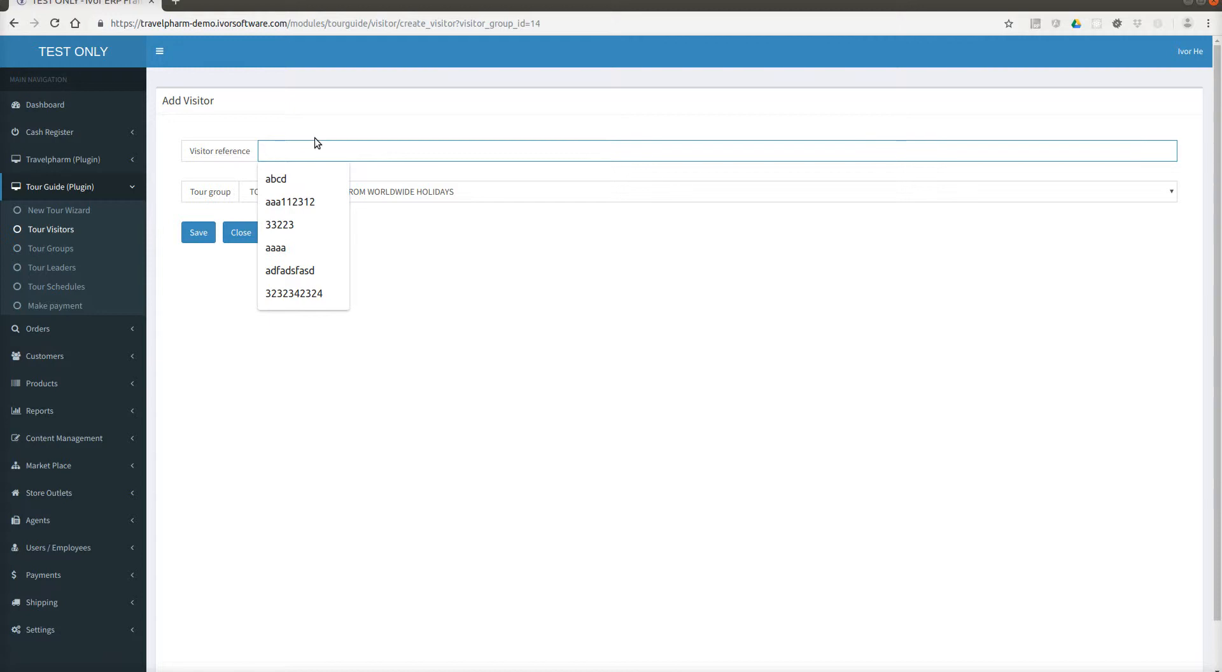
text(Z1)
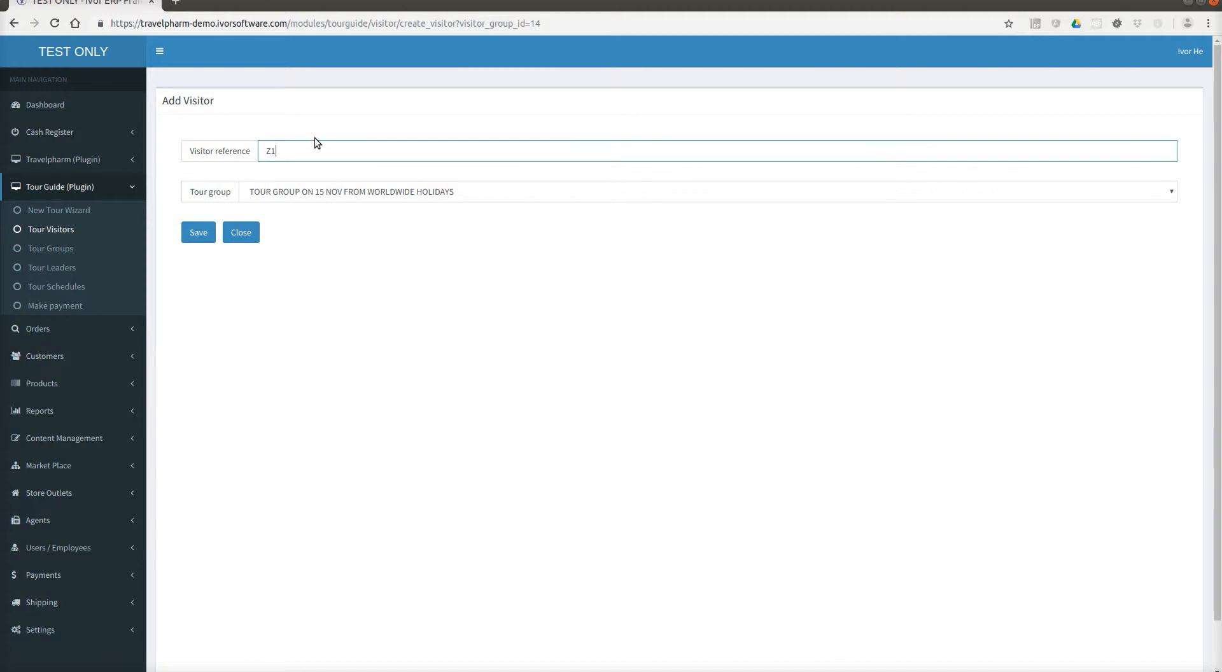
text(2345)
click(330, 108)
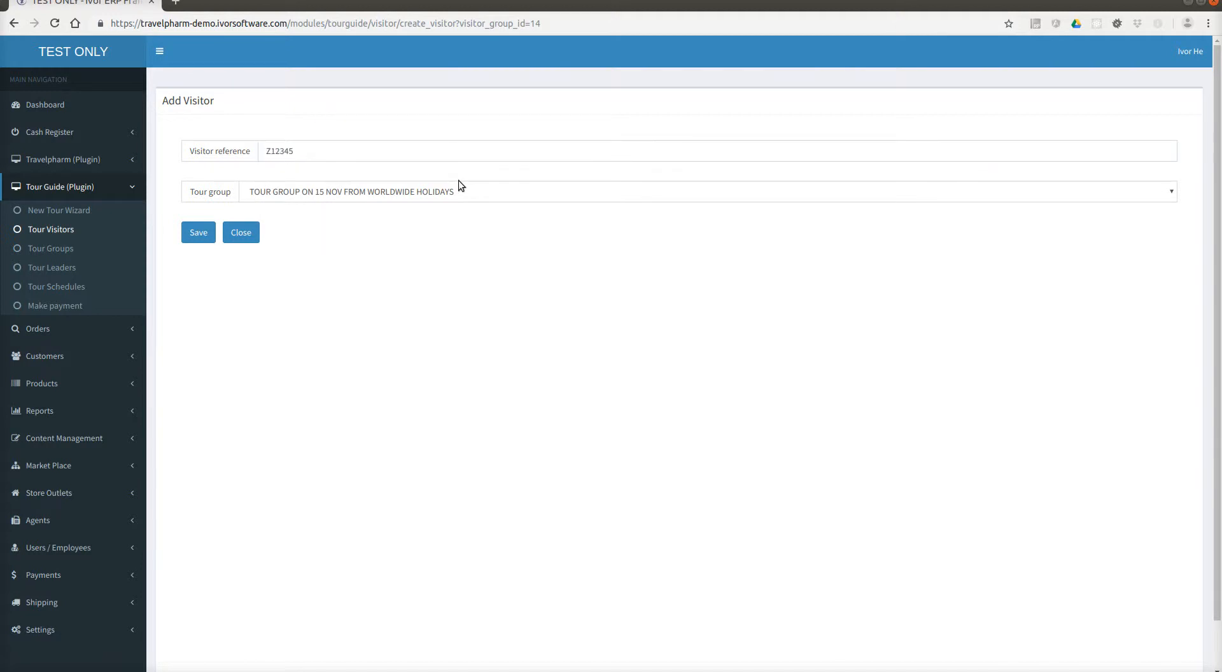
click(188, 240)
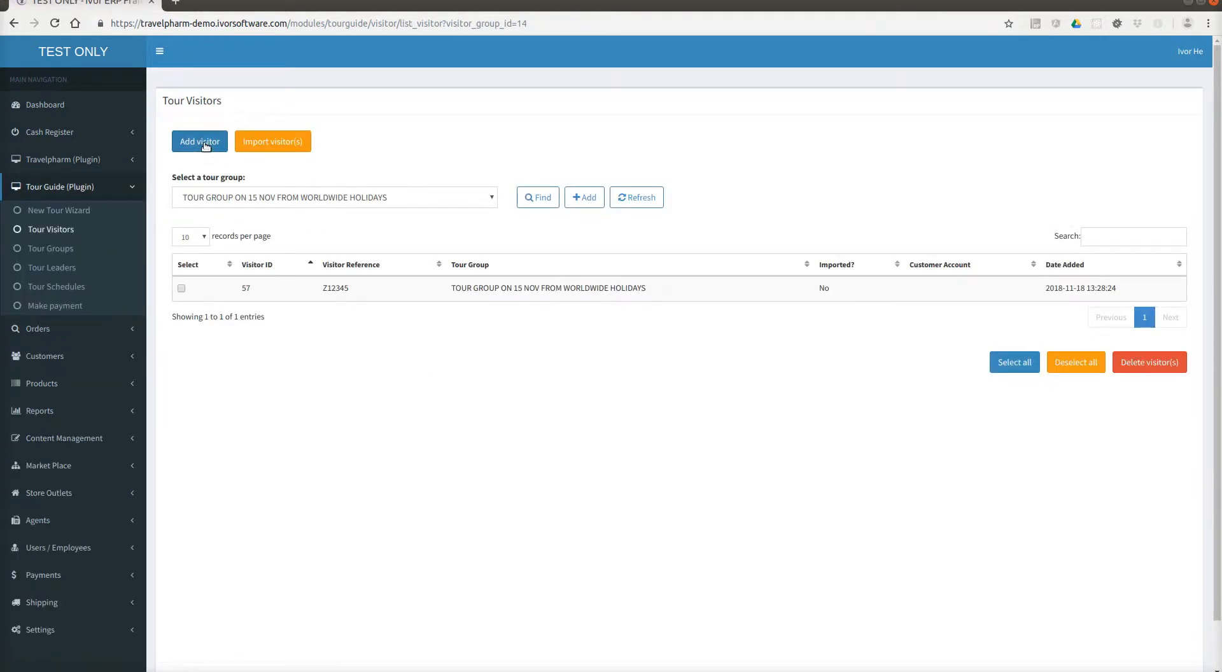
Add and save a second visitor, Z12346, to the same tour group.
click(207, 146)
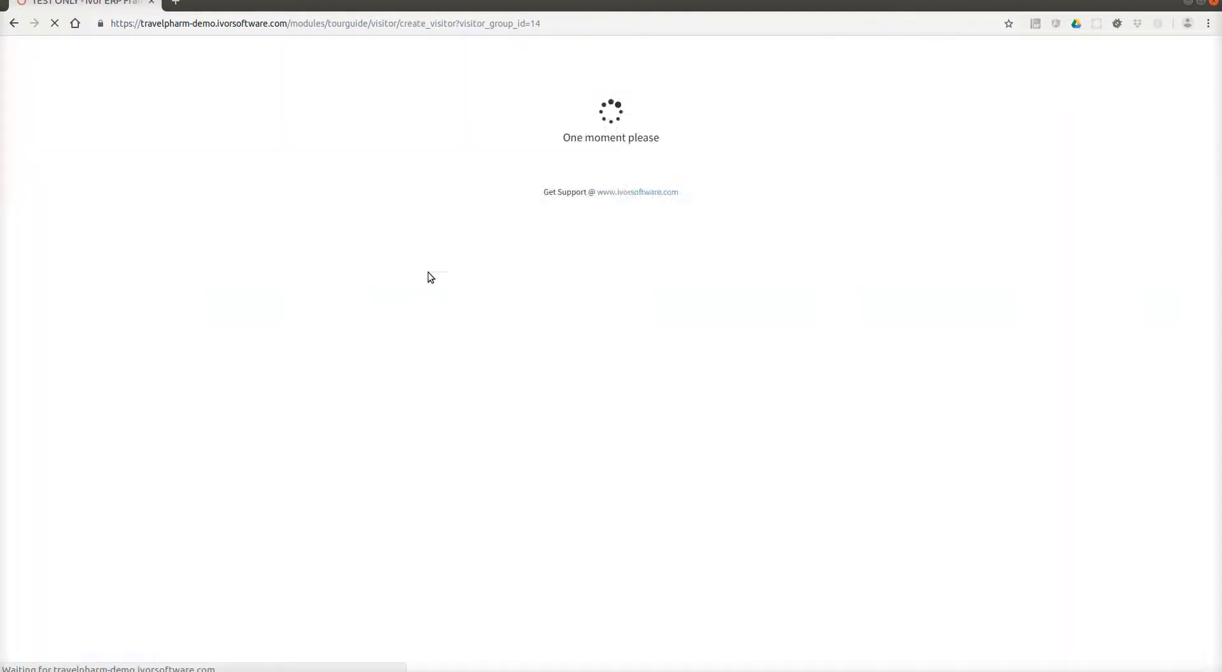
click(326, 147)
text(Z12345)
key(BackSpace)
text(6)
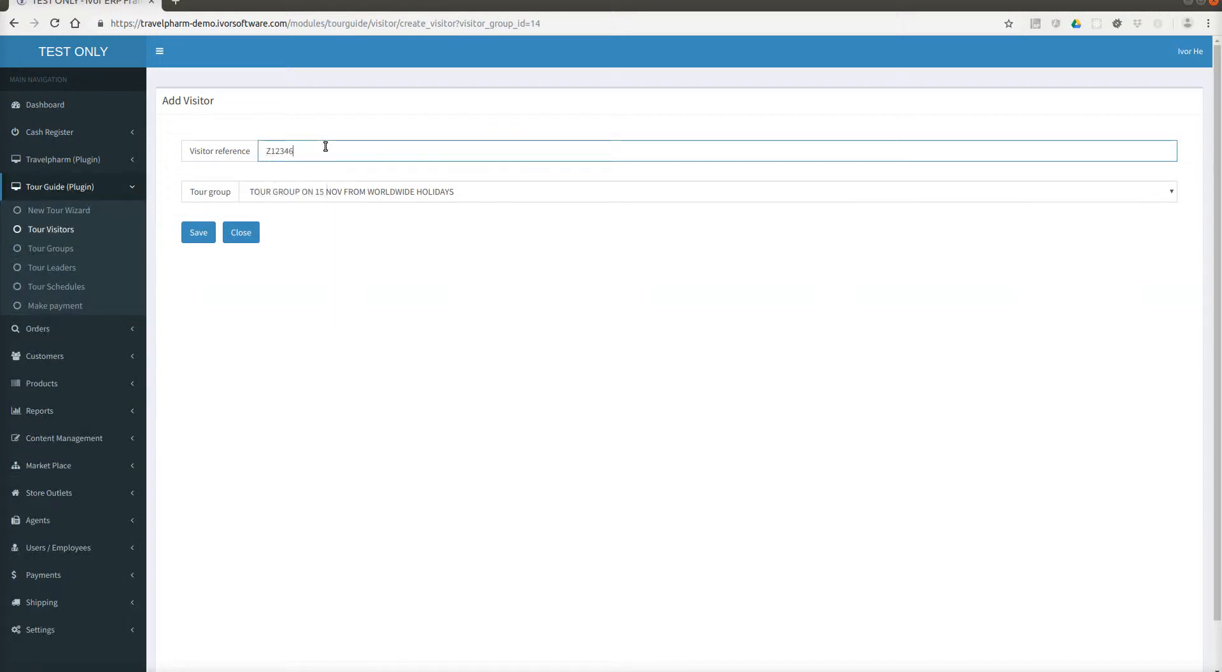
click(190, 235)
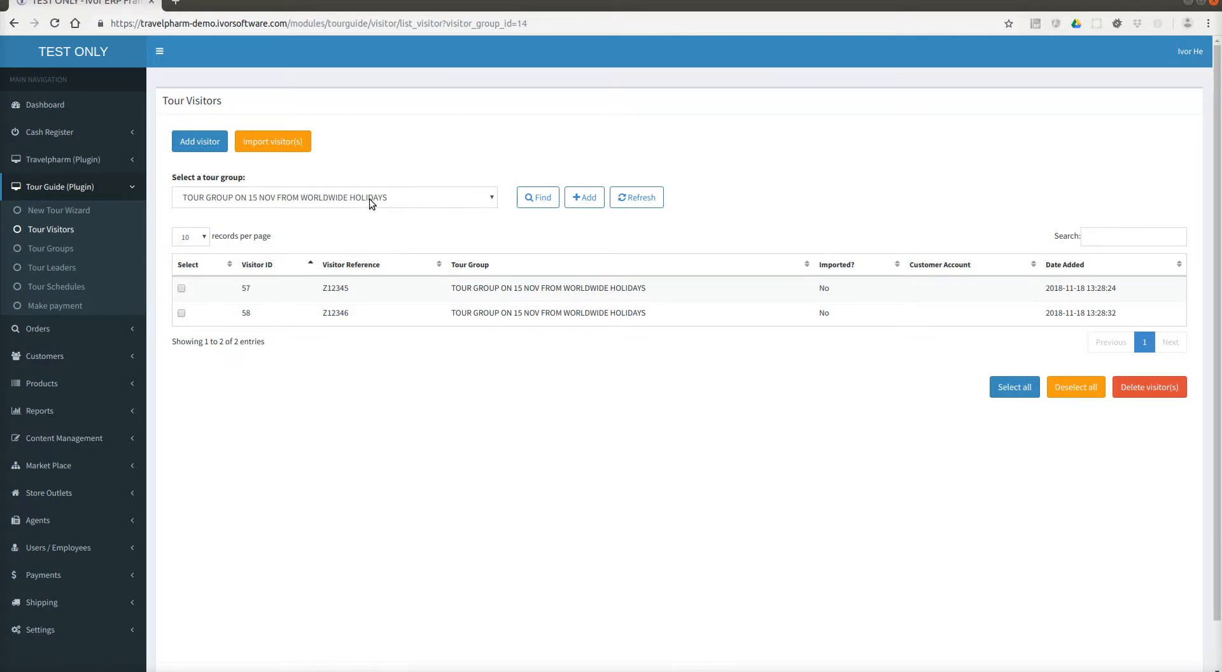
click(102, 133)
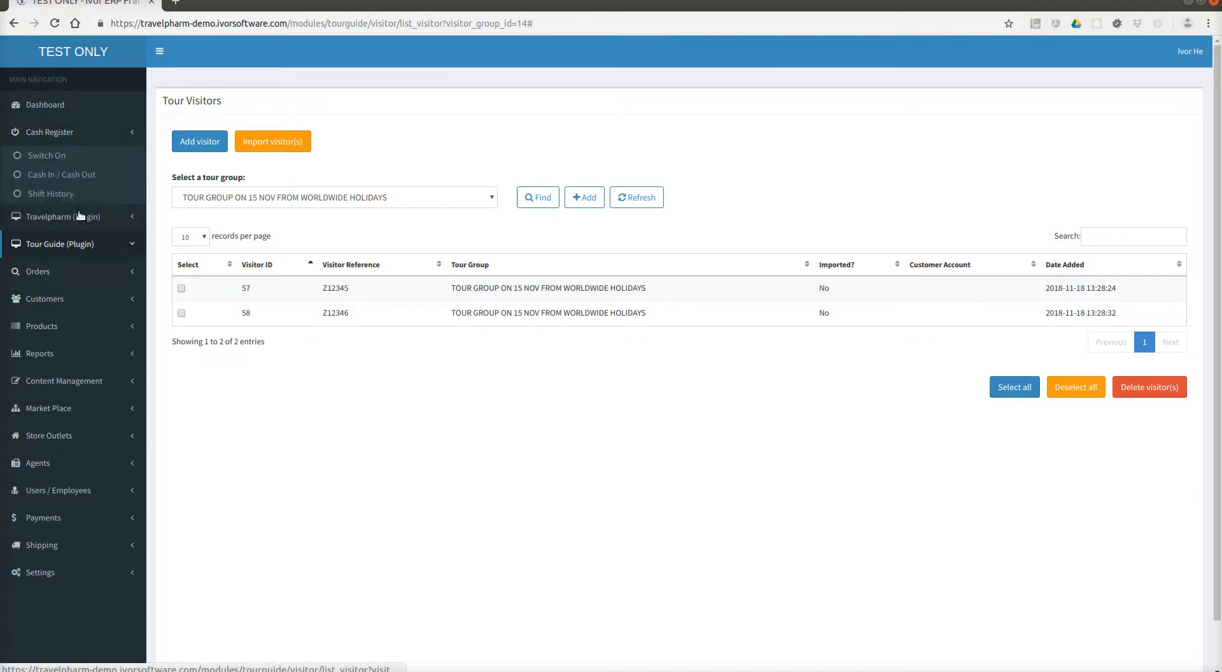
Switch on the cash register, find visitor Z12345, and start a new customer from that visitor.
click(62, 156)
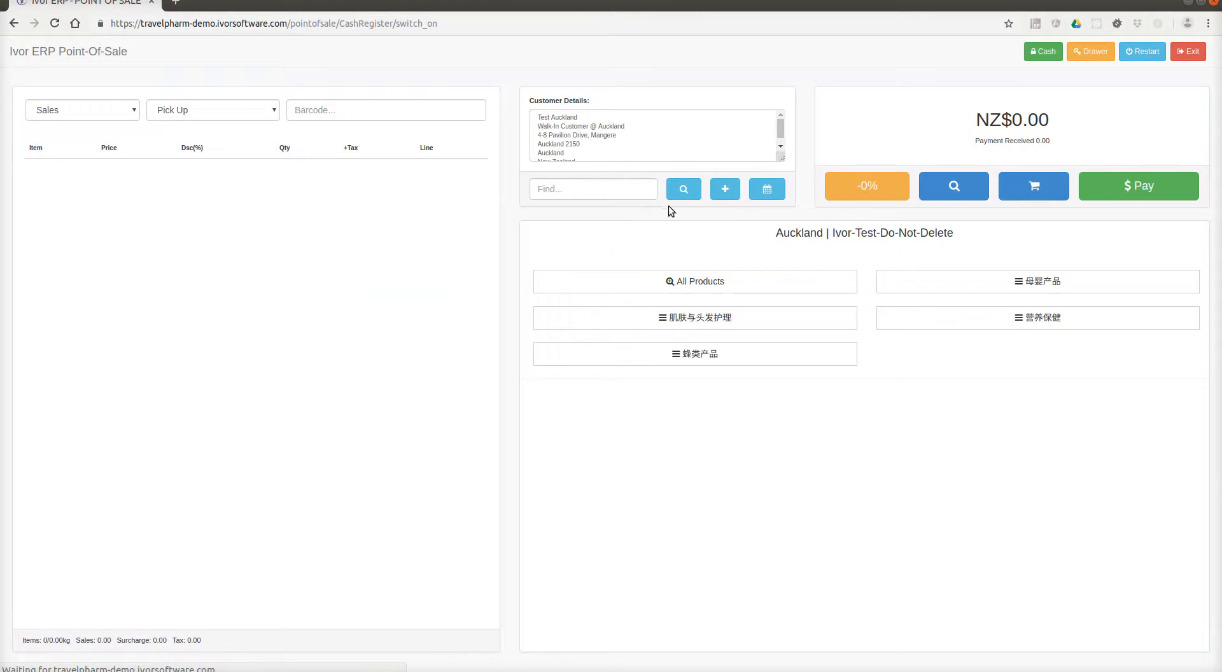
click(594, 188)
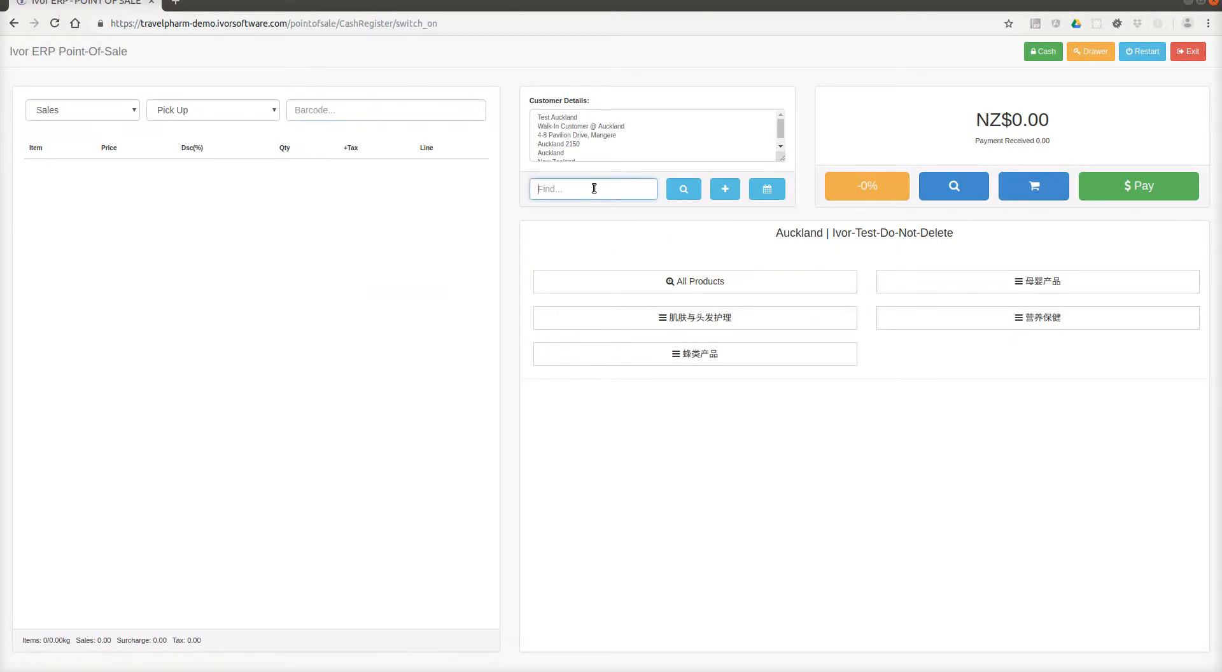
text(Z12345)
click(672, 190)
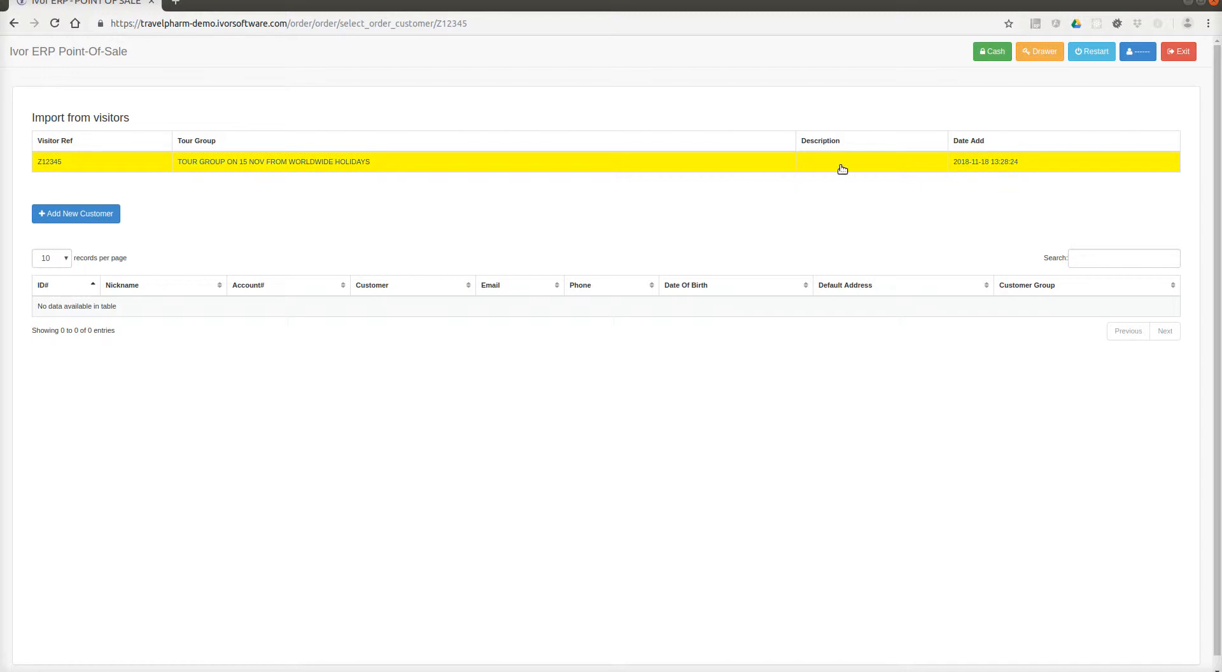
click(817, 170)
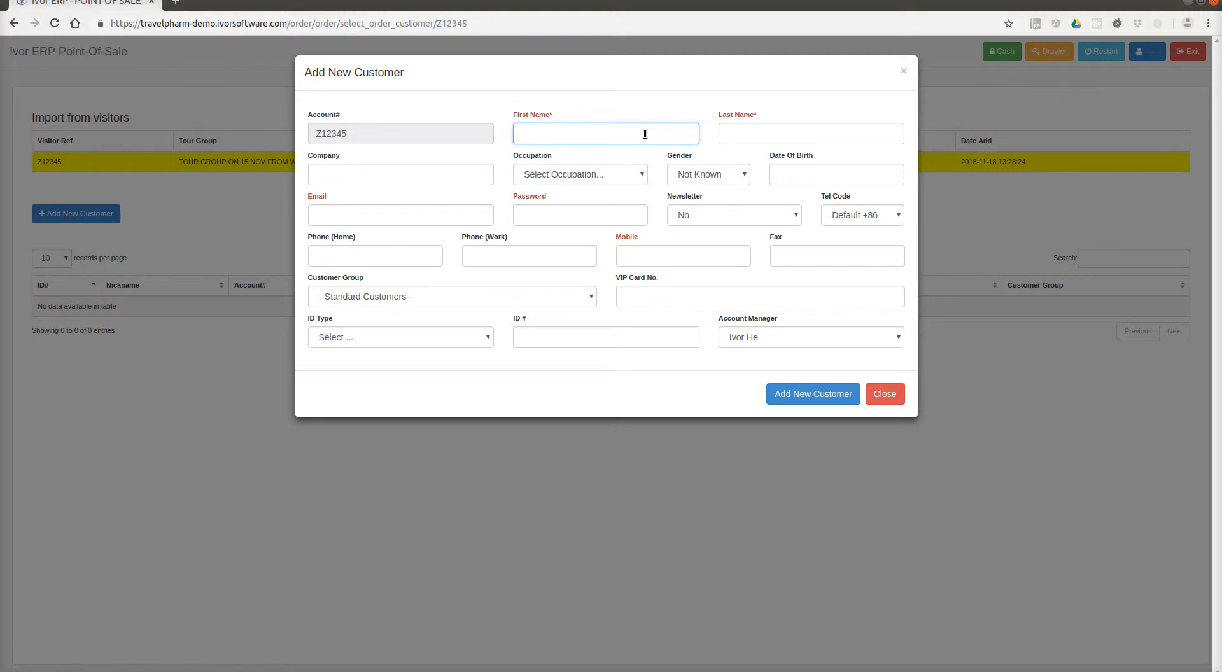
Enter the customer's first and last name for visitor Z12345, add the customer, and acknowledge the alert.
key(Tab)
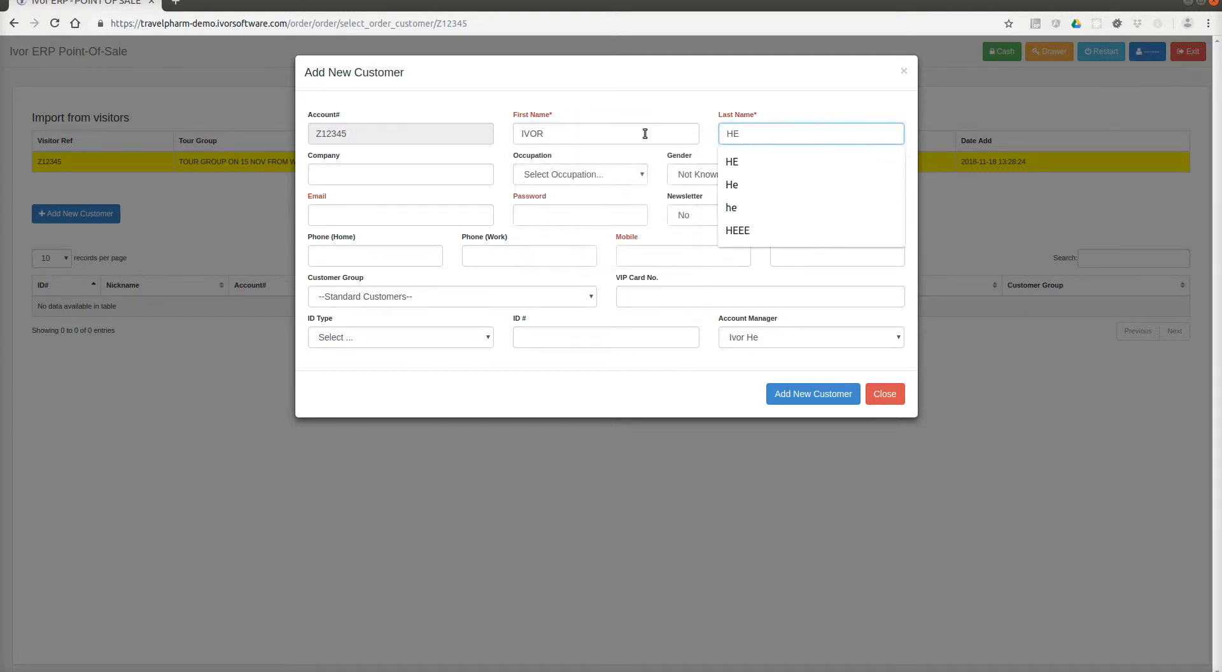
click(638, 113)
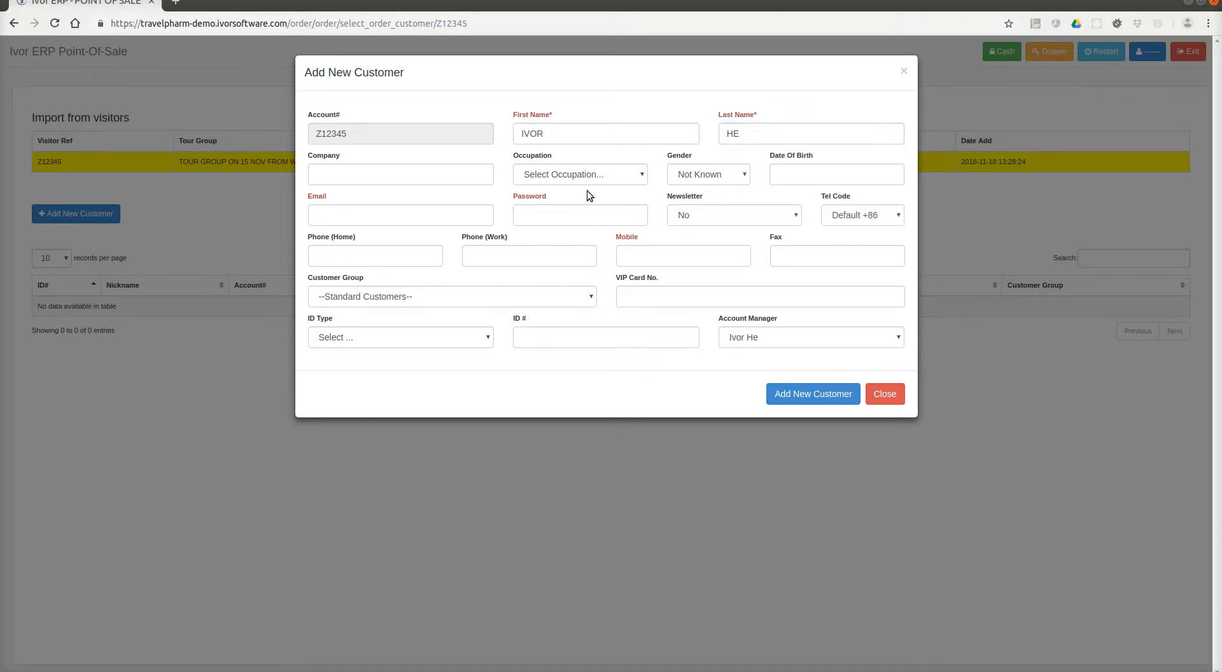
double_click(606, 135)
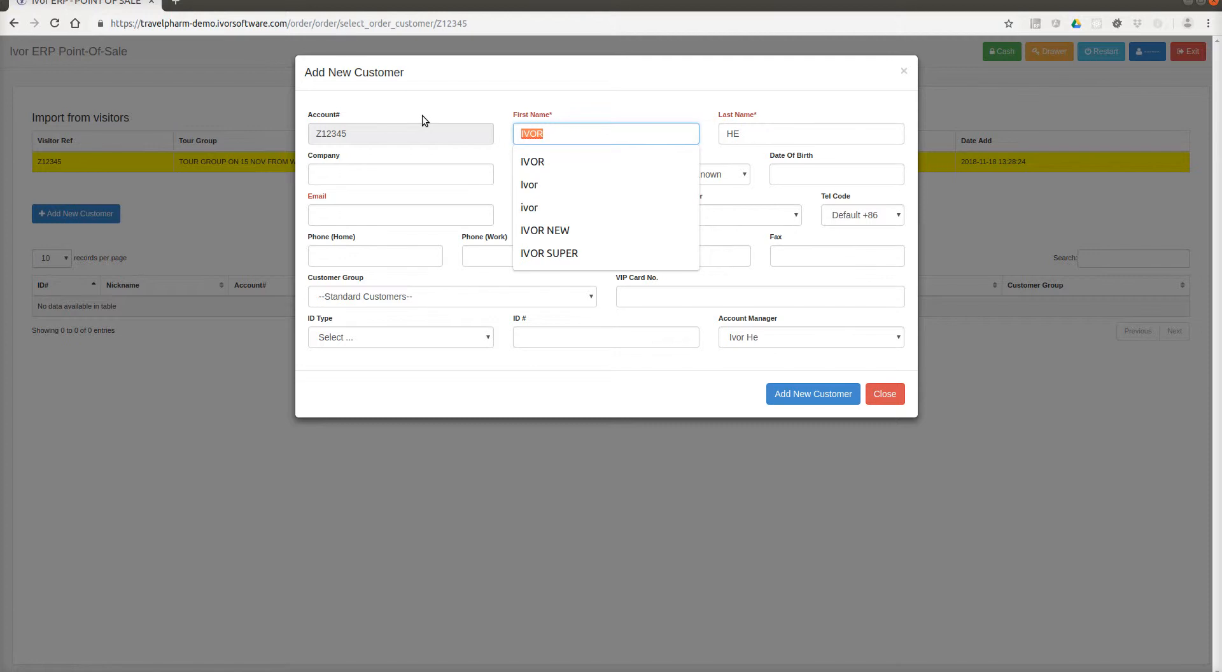
text(STEPHY)
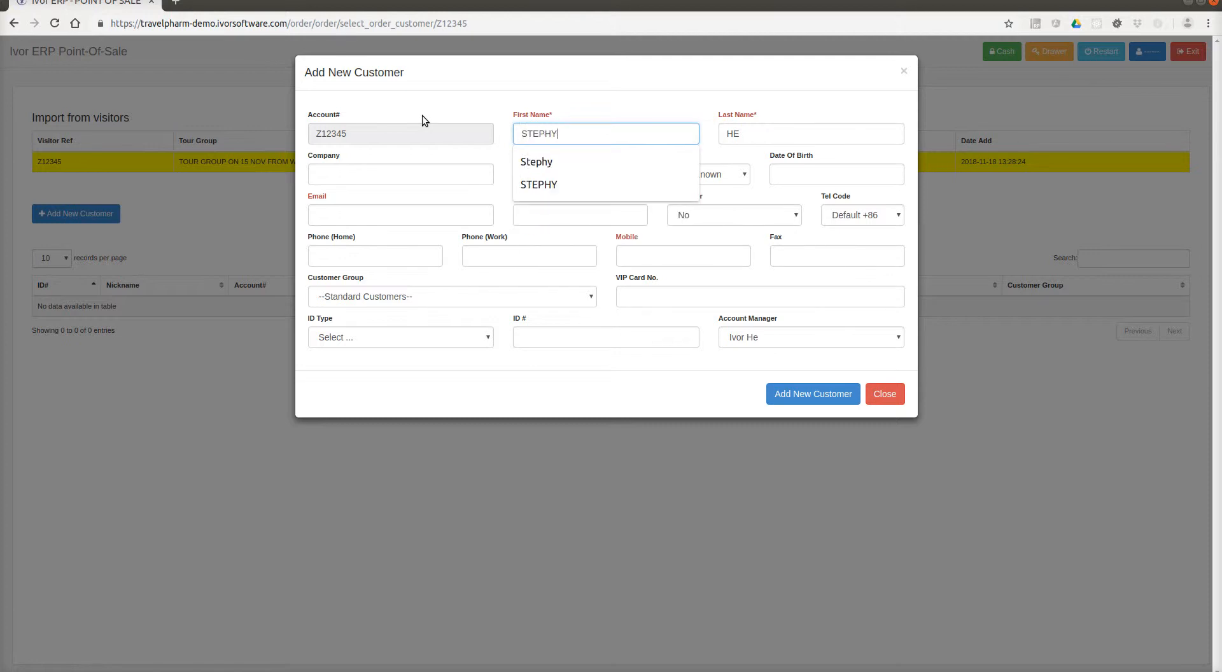
key(Tab)
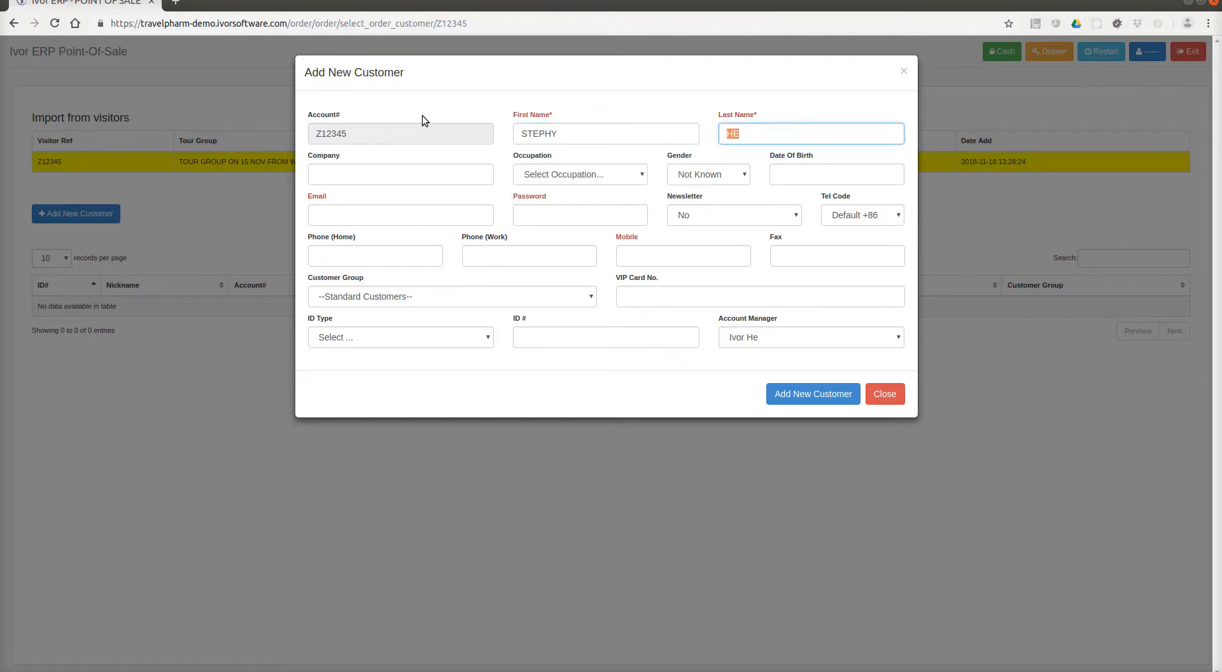
text(STEPHY)
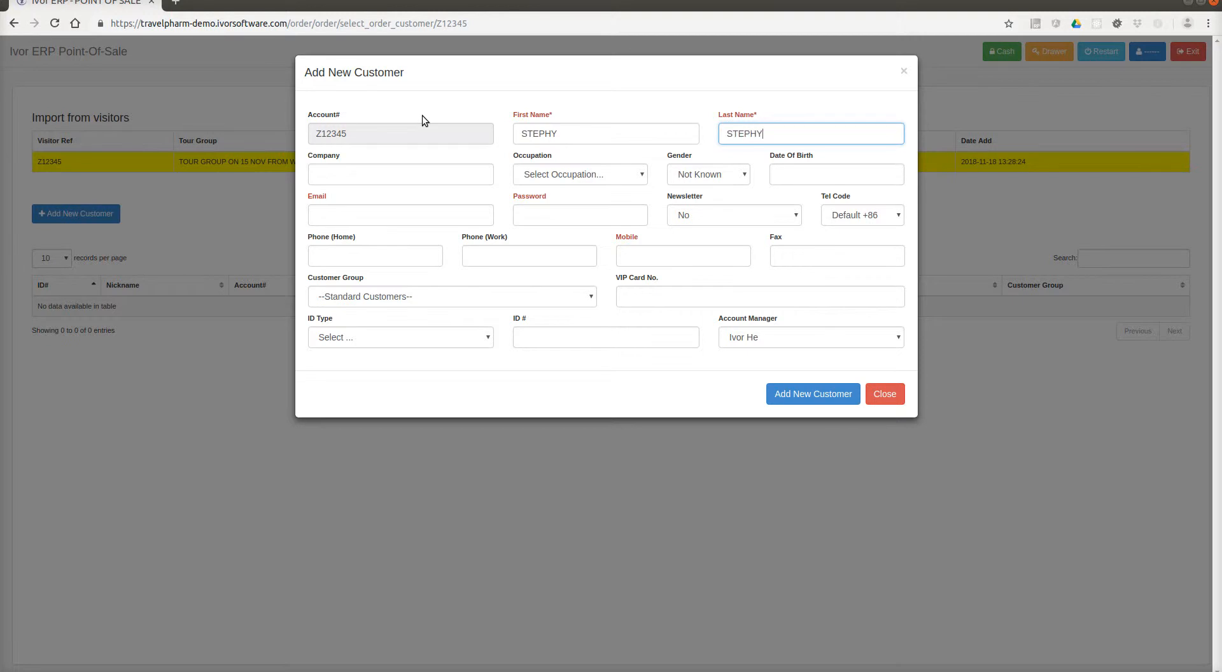
click(803, 392)
click(723, 127)
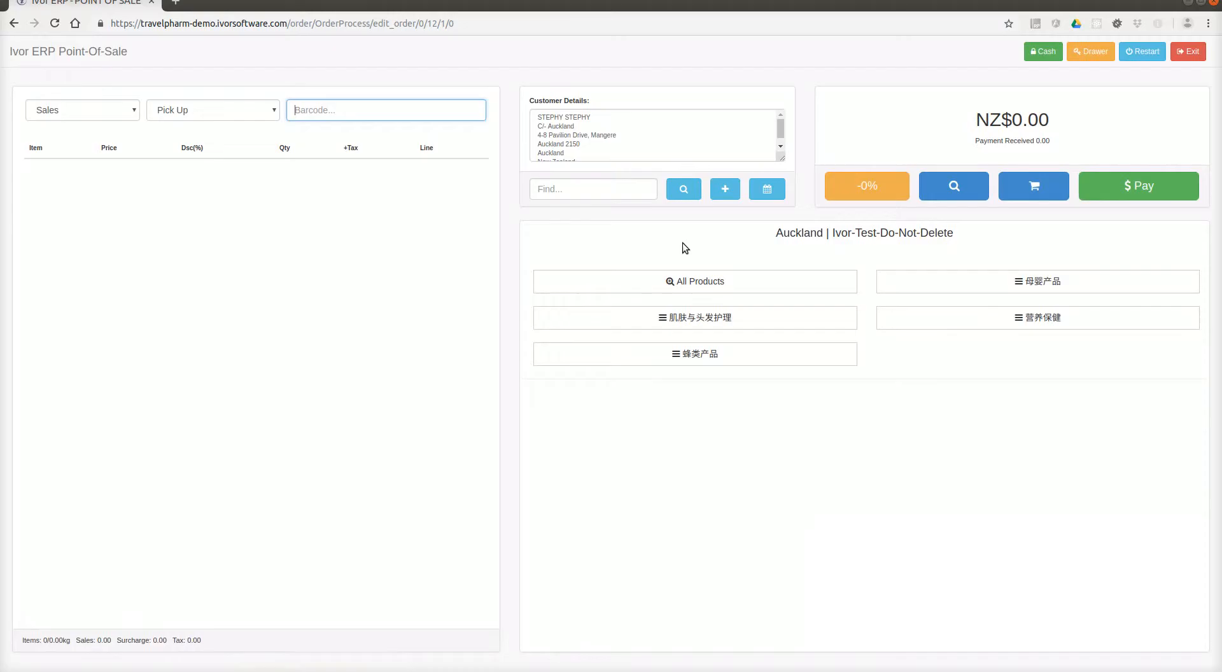
Ring up the products and mark the order as a tax-free airport pickup on flight VZ3231.
click(671, 281)
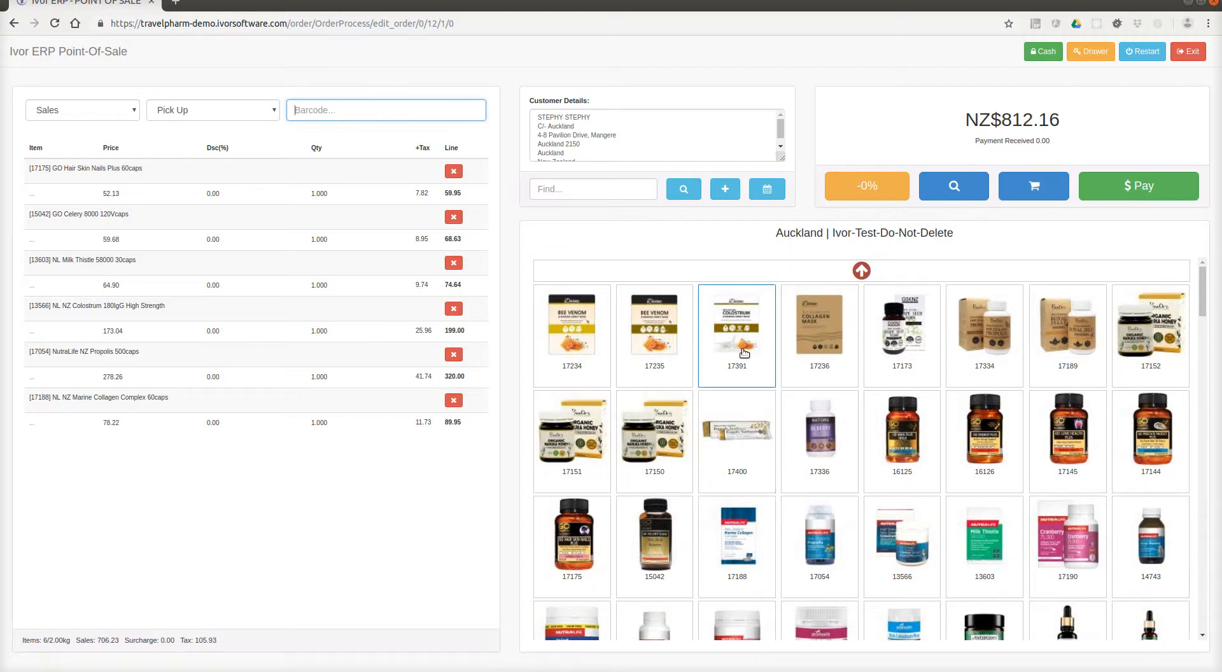
click(1113, 186)
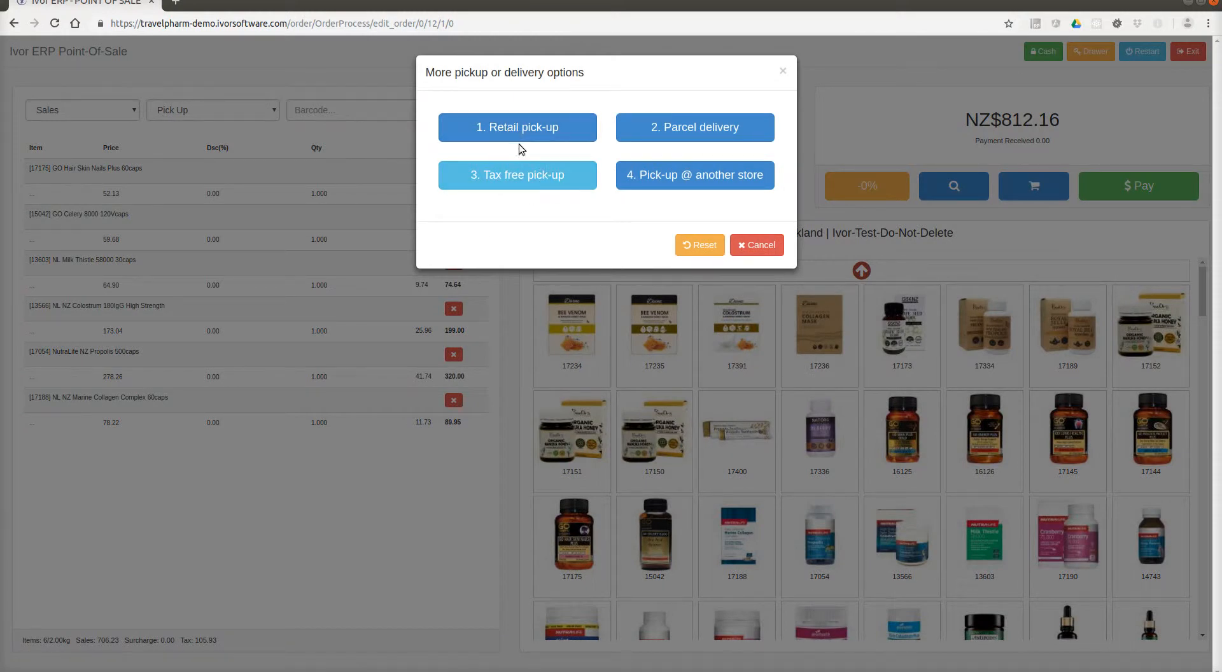
click(558, 175)
click(572, 240)
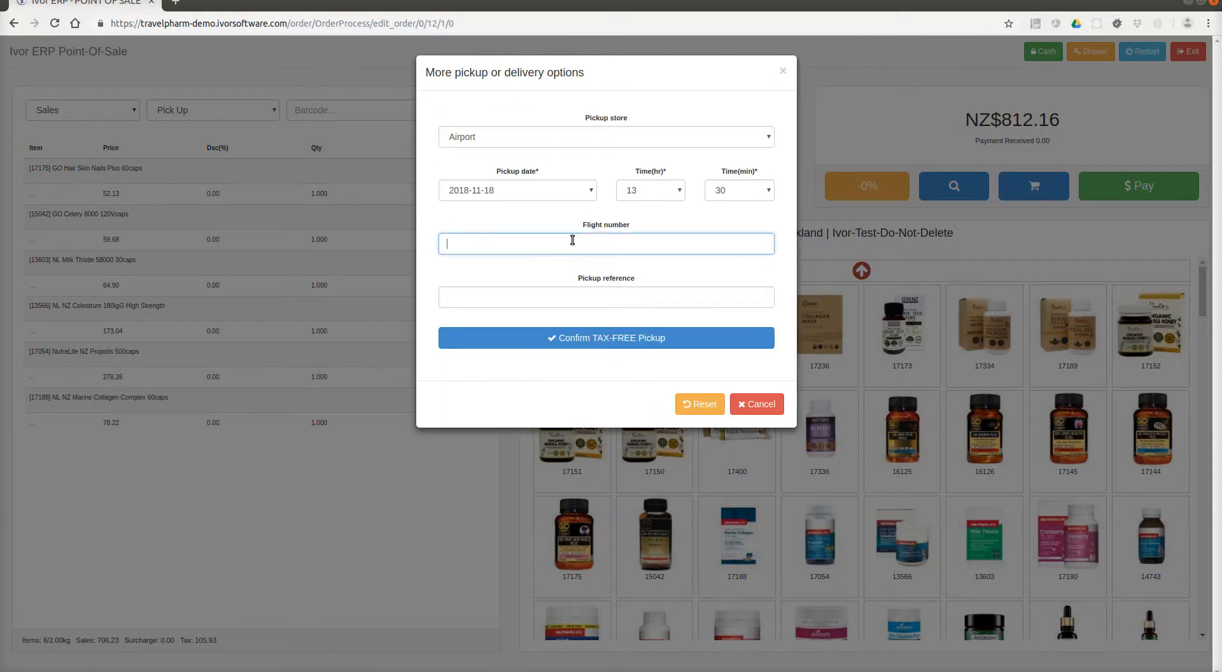
text(VZ3231)
click(668, 338)
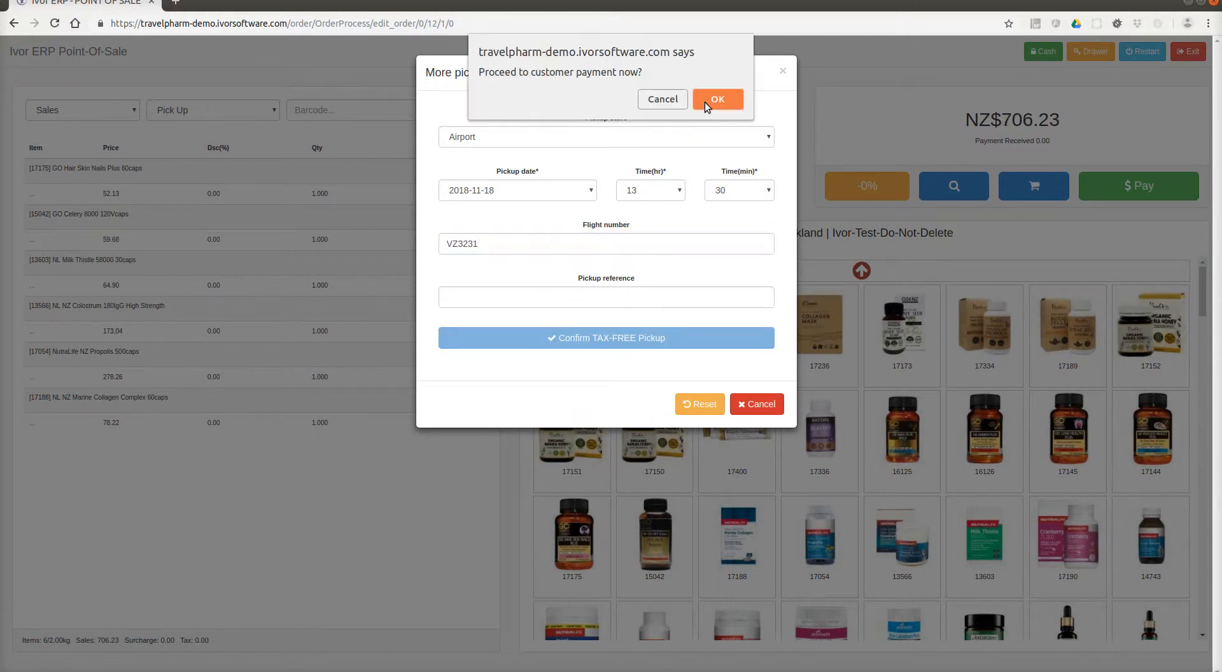
click(715, 97)
Check out the NZ$706.23 order in cash and cancel the receipt printout.
click(843, 451)
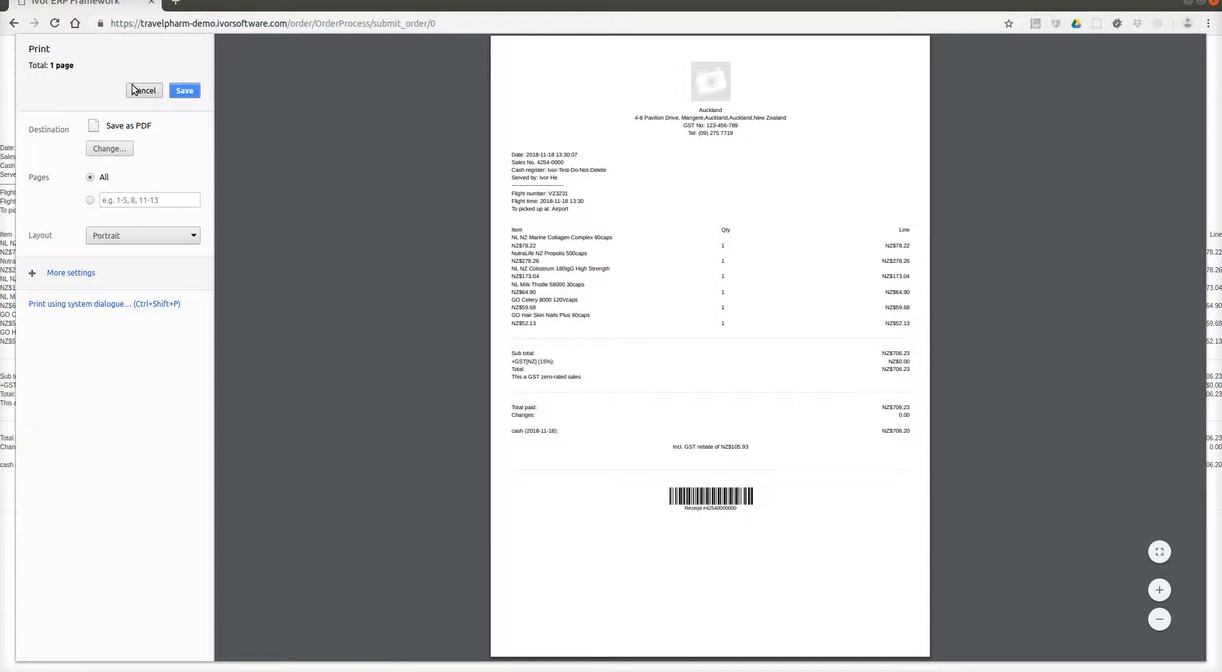
click(141, 90)
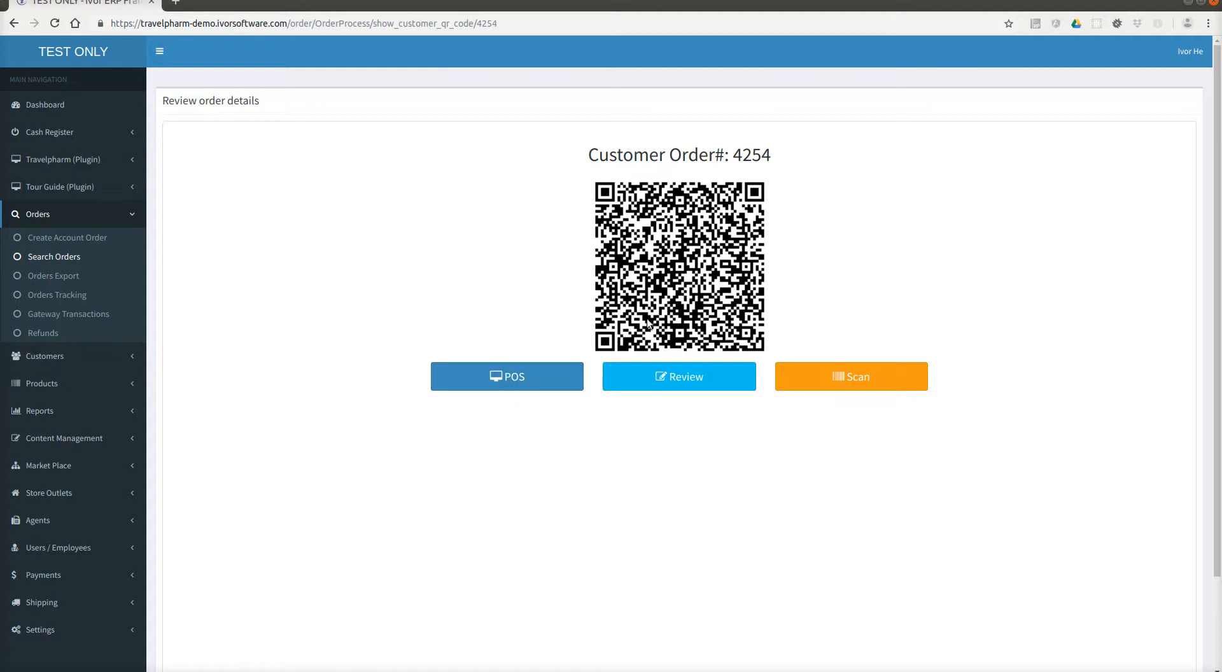
Go back to the POS register and search for visitor Z12346.
drag(732, 283, 630, 315)
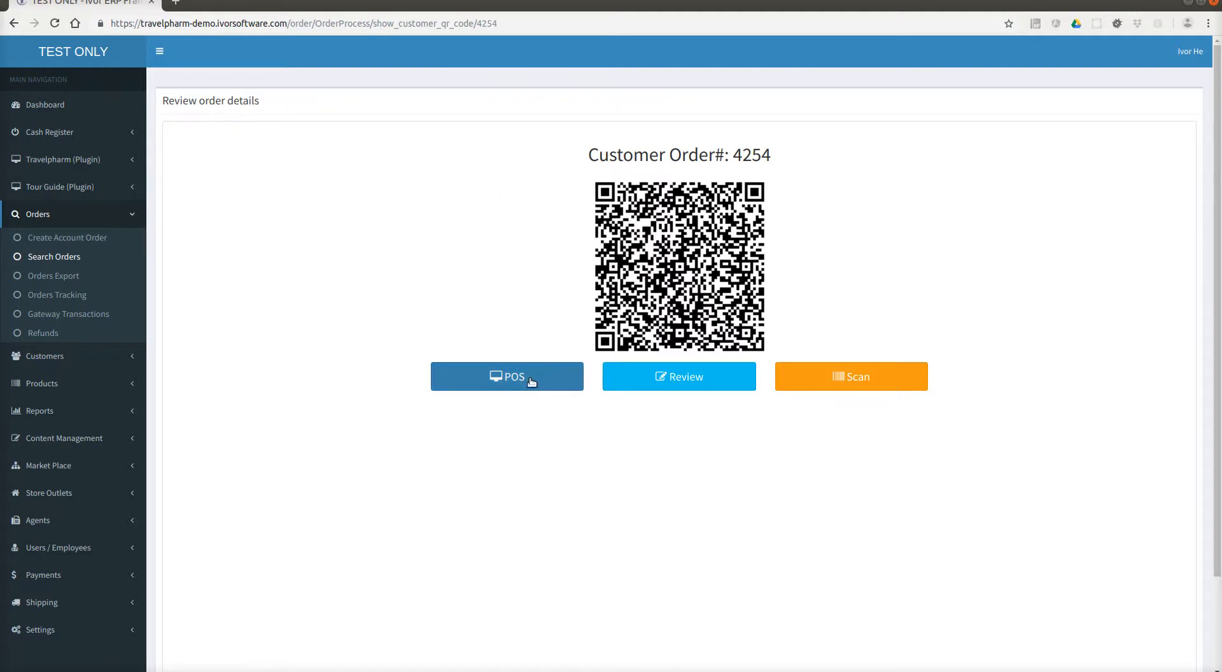
click(509, 377)
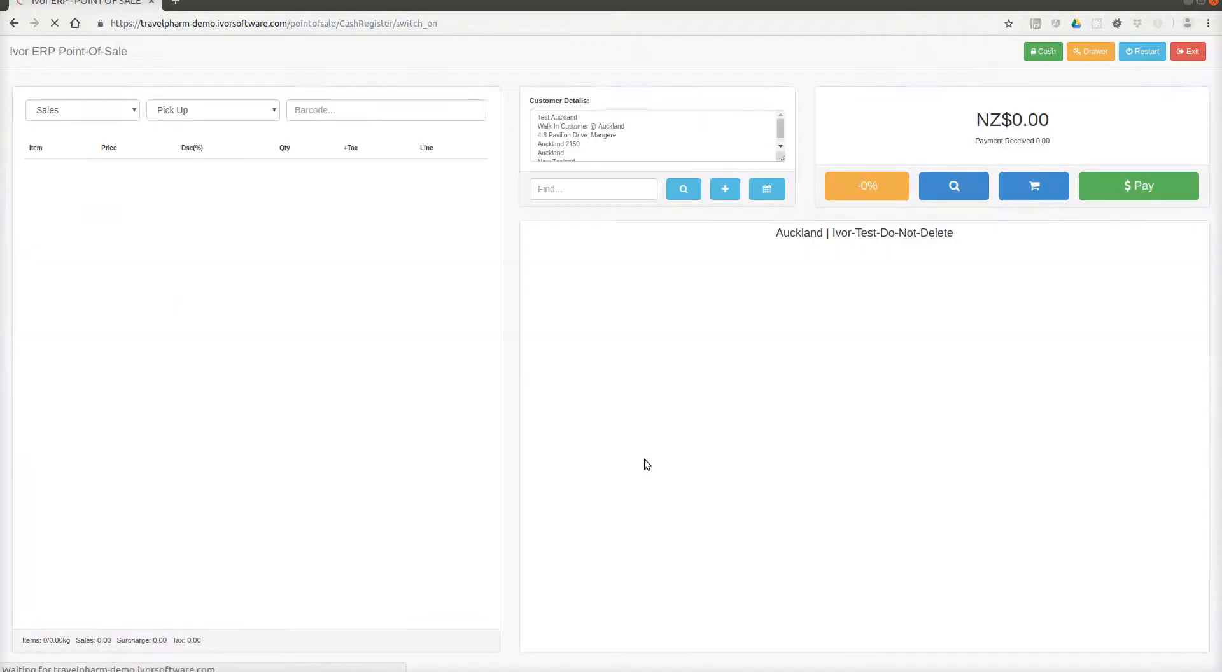
click(623, 190)
text(Z12346)
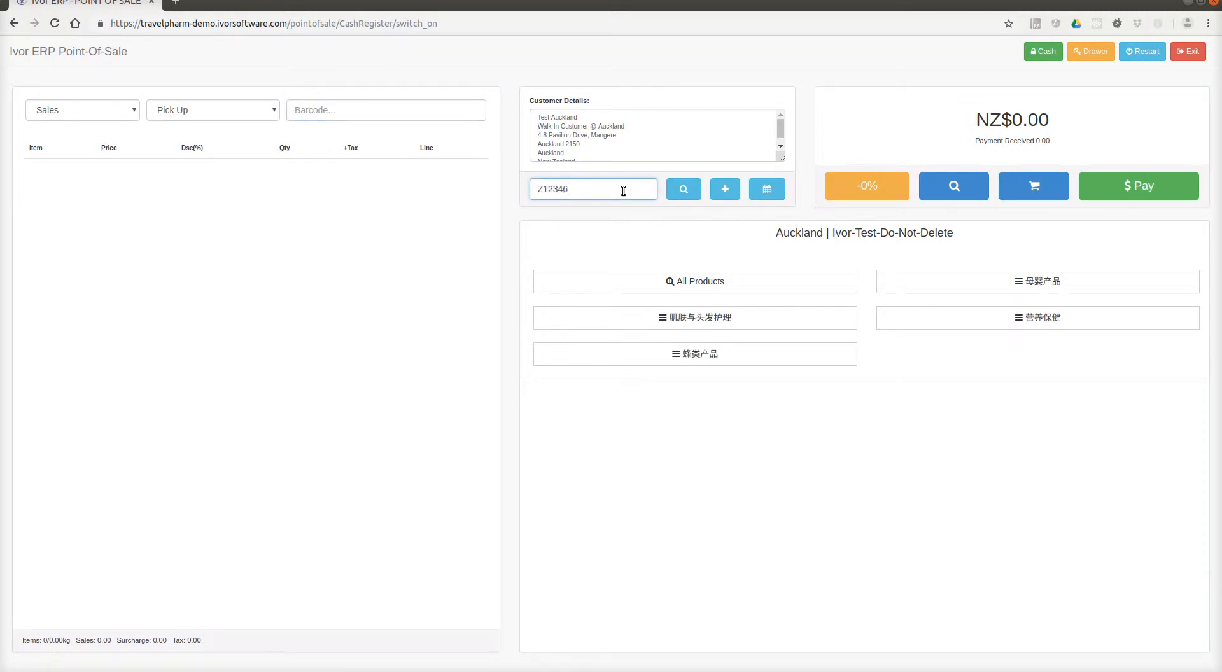
click(683, 189)
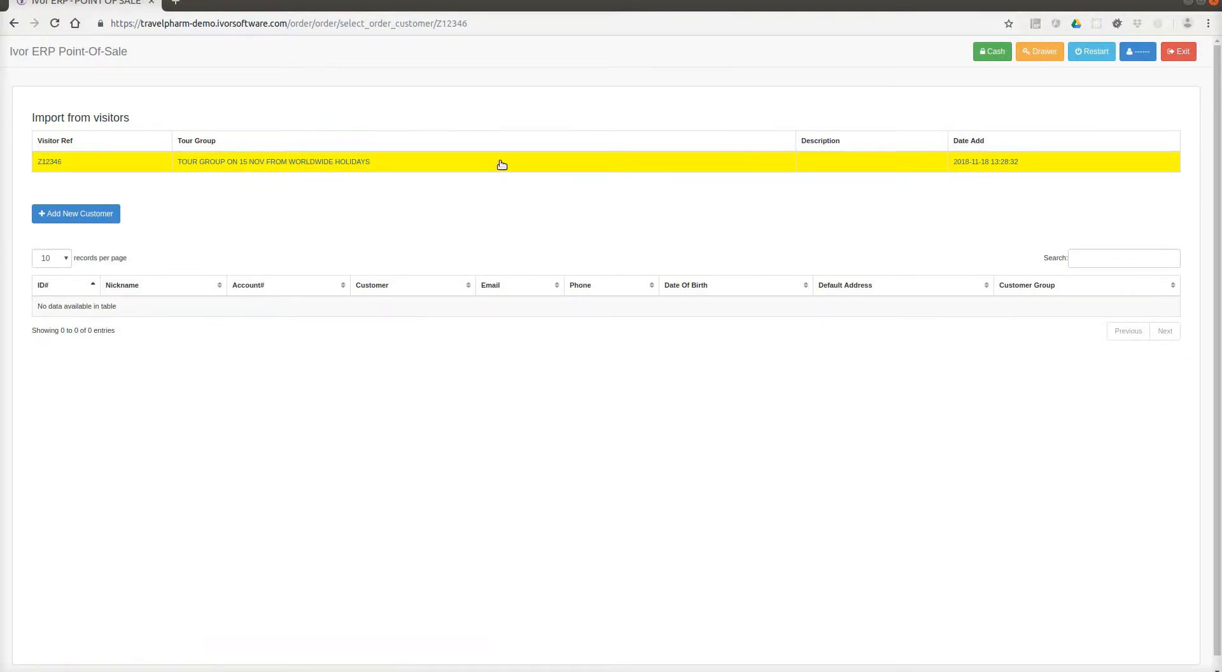
Create a customer with first and last name from visitor Z12346 and list all products for the sale.
click(501, 165)
click(626, 134)
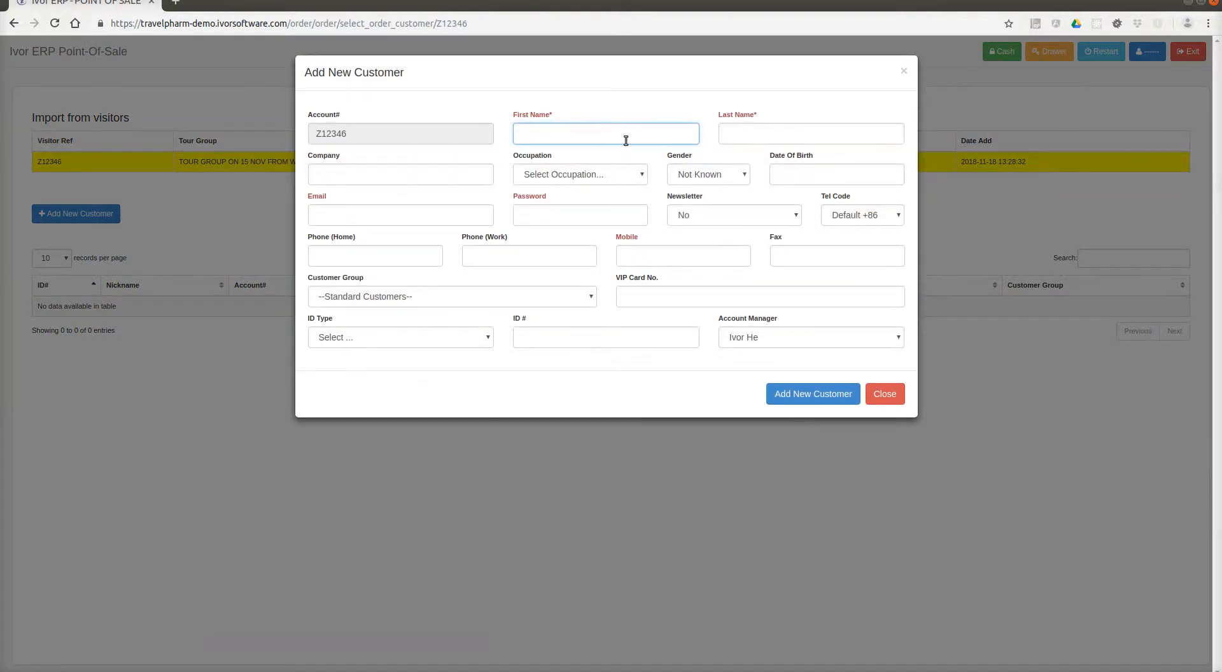
text(LULU)
key(Tab)
text(LULU)
click(818, 395)
click(719, 129)
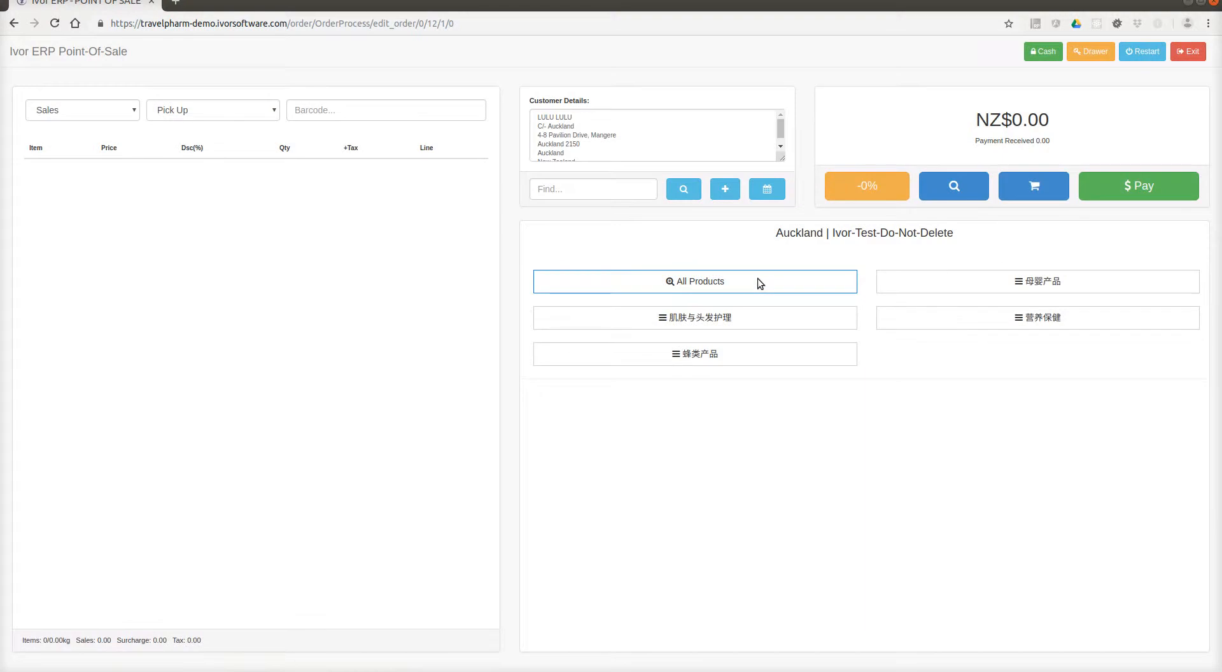
click(758, 281)
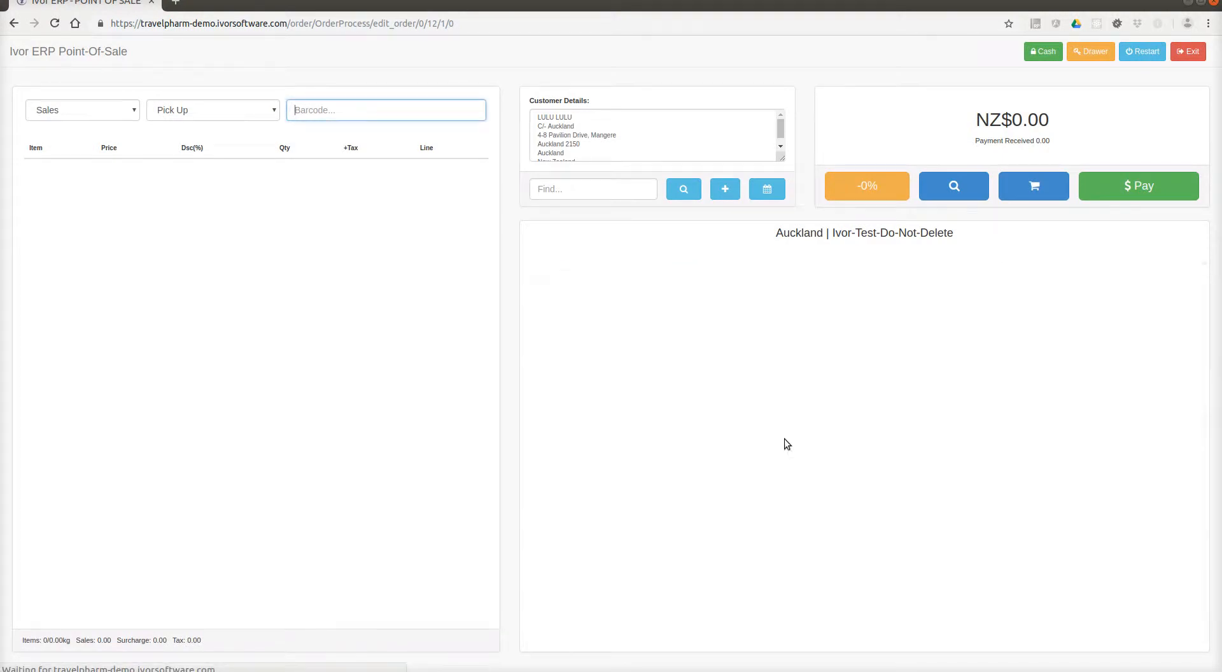
Add products 17145 and 13603, choose ordinary retail pickup, check out, and dismiss the receipt printout.
click(1081, 441)
click(963, 547)
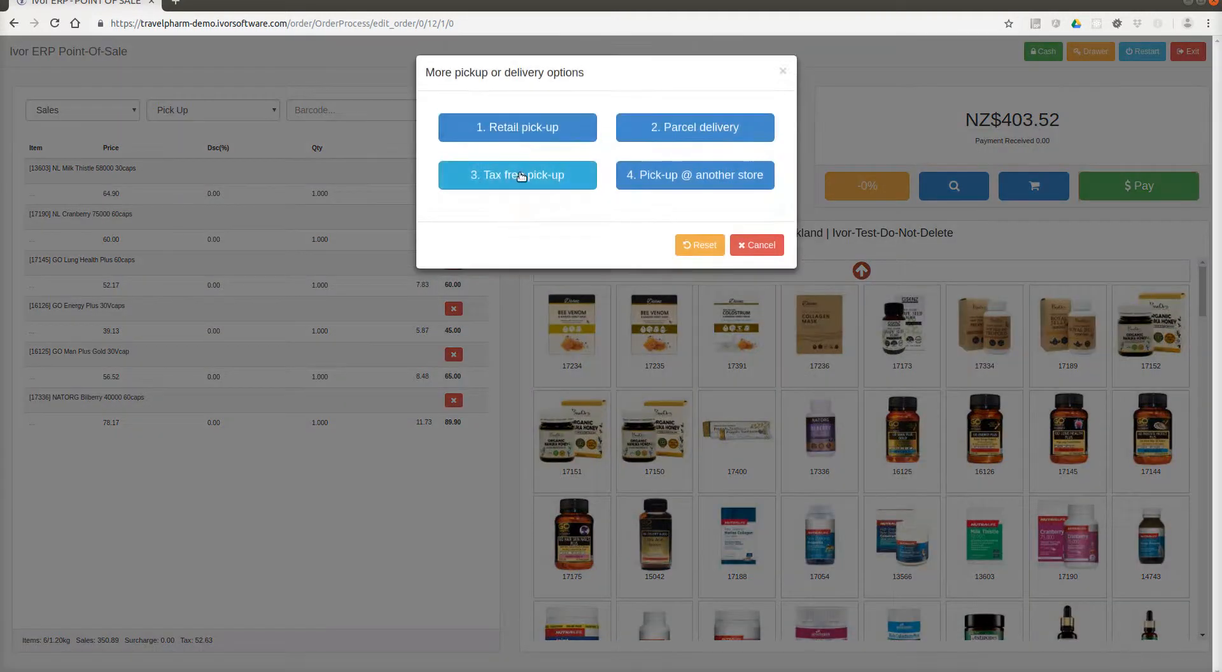
click(511, 130)
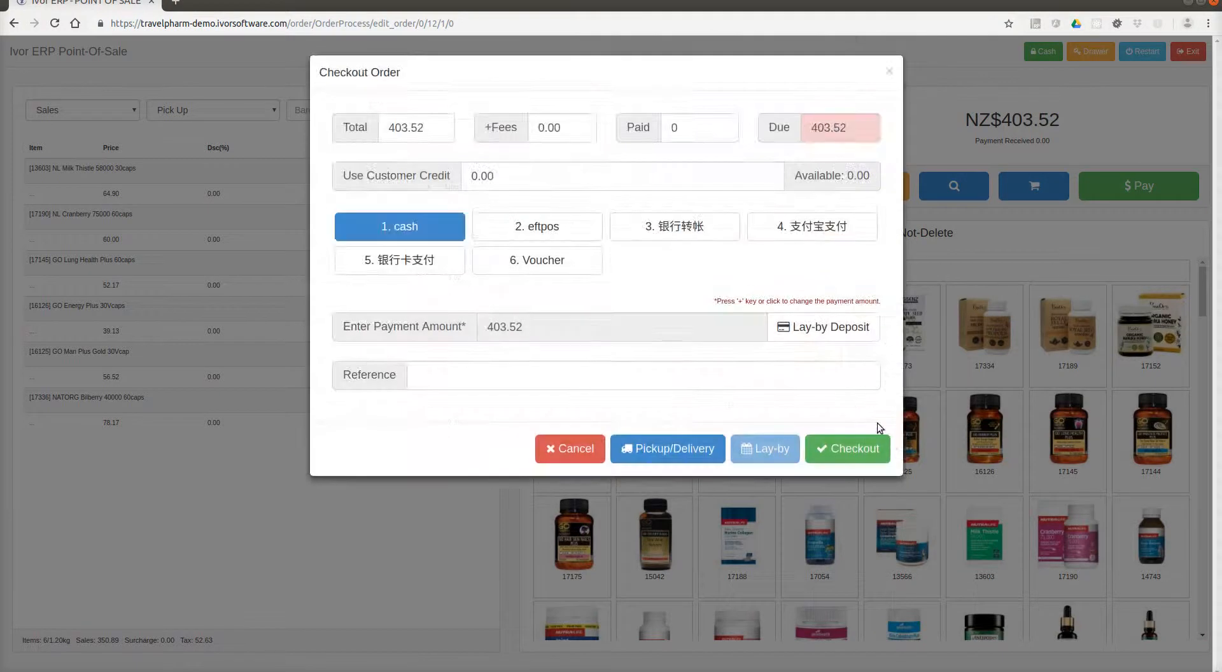
click(878, 449)
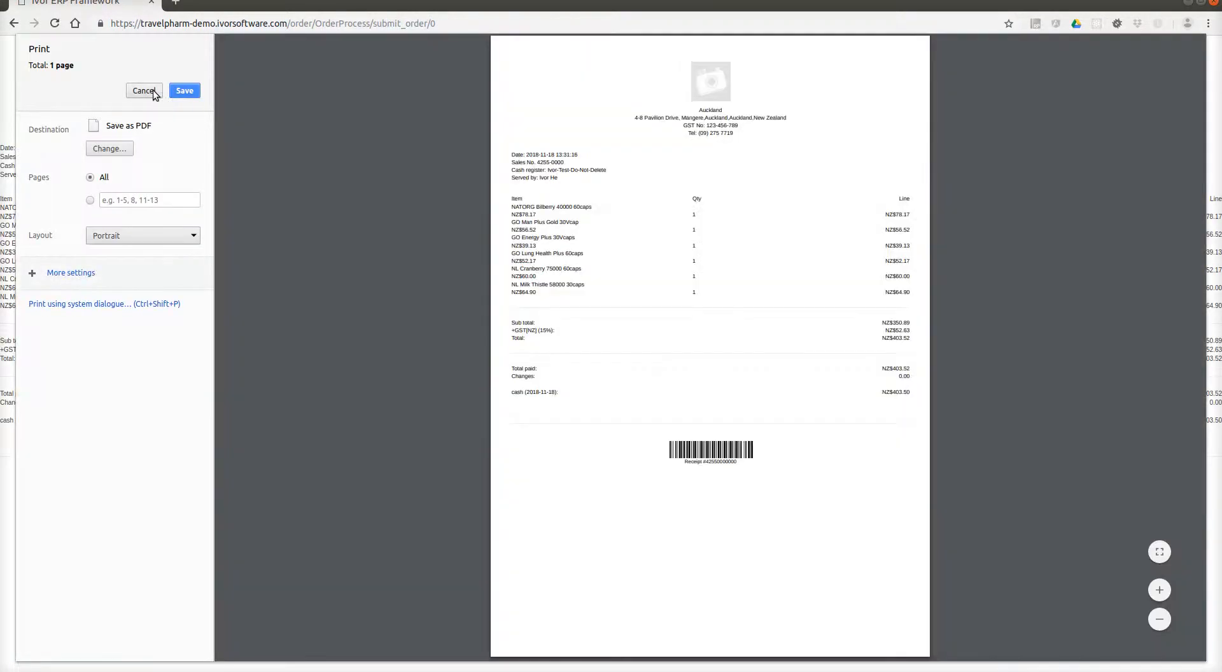
click(153, 90)
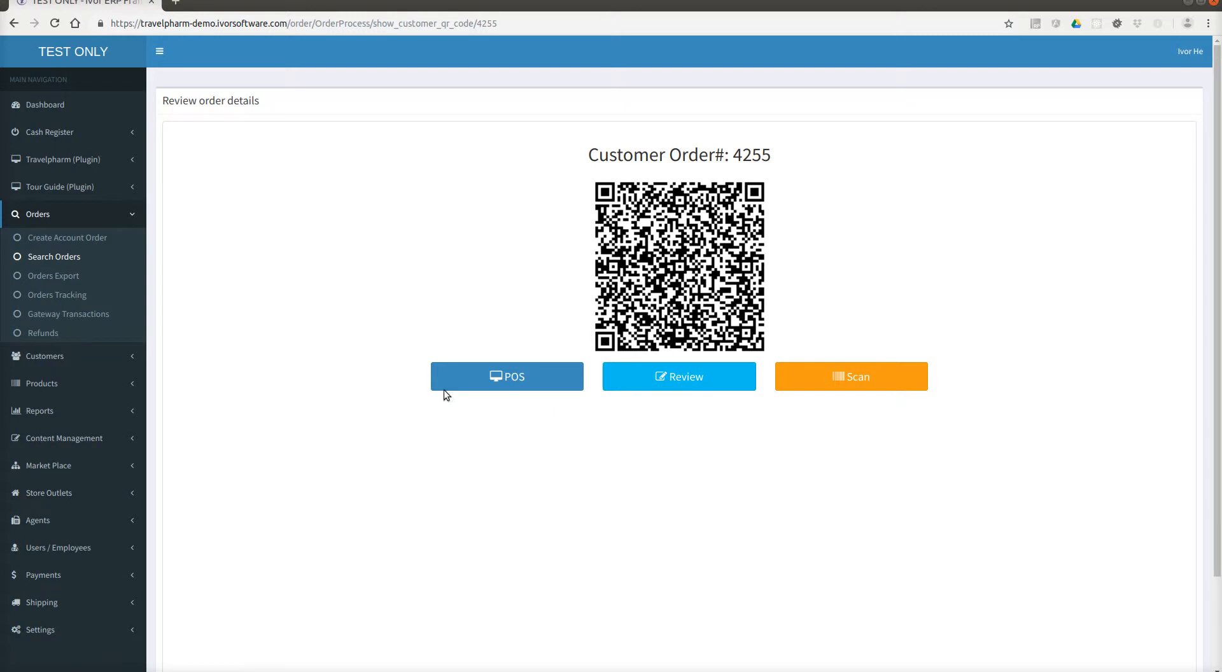
Check in the POS recent-orders list that order 4255 is Completed, then go to the dashboard.
click(525, 375)
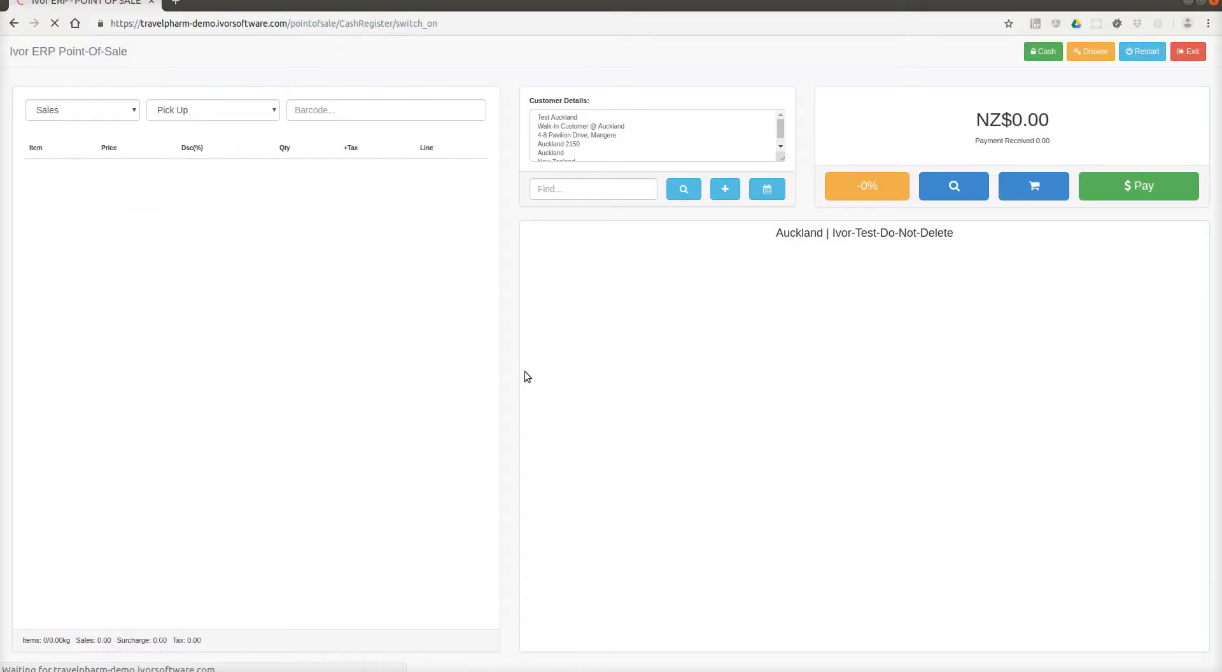
click(978, 184)
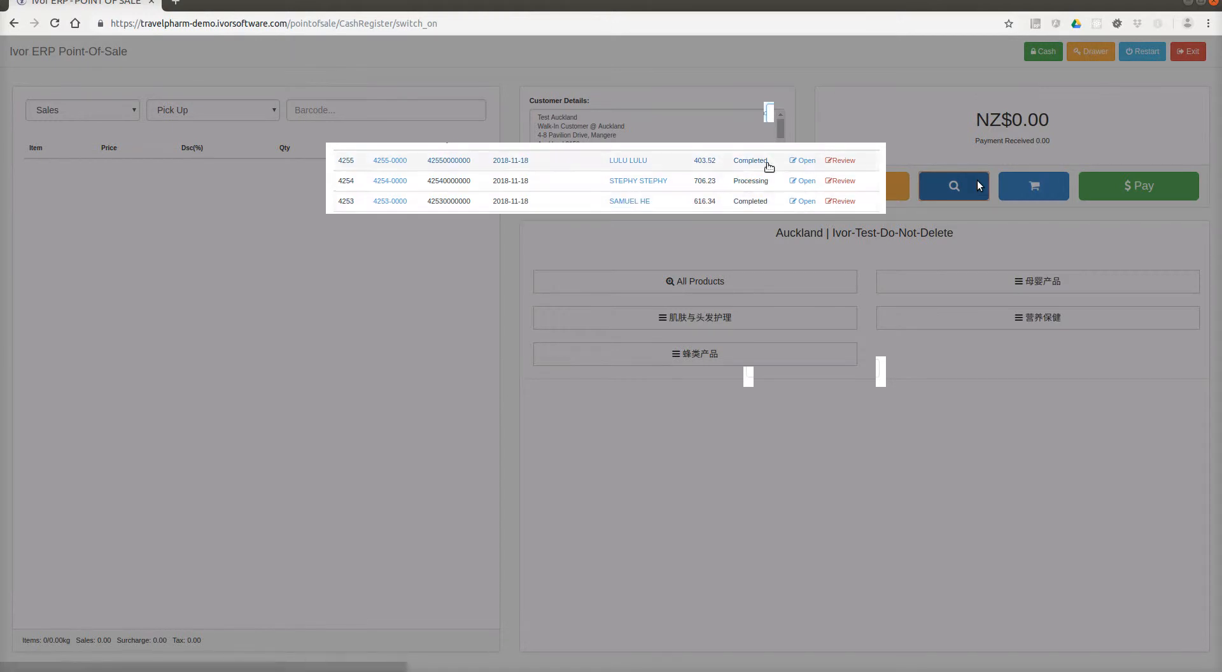
click(801, 178)
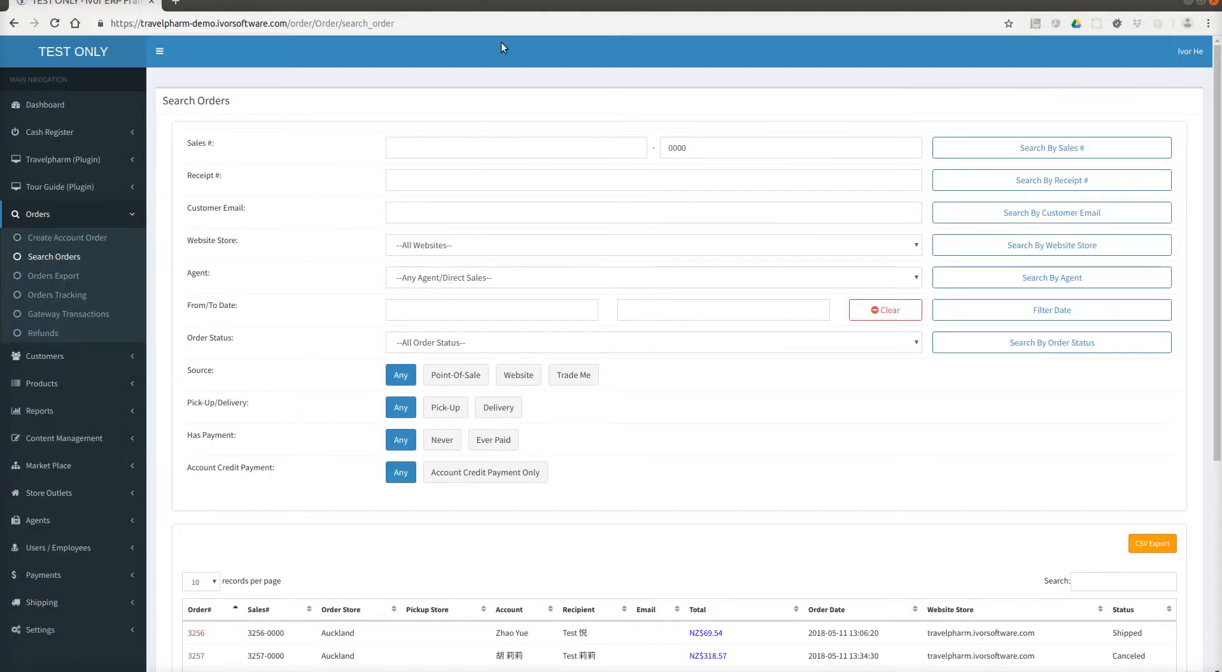
click(67, 106)
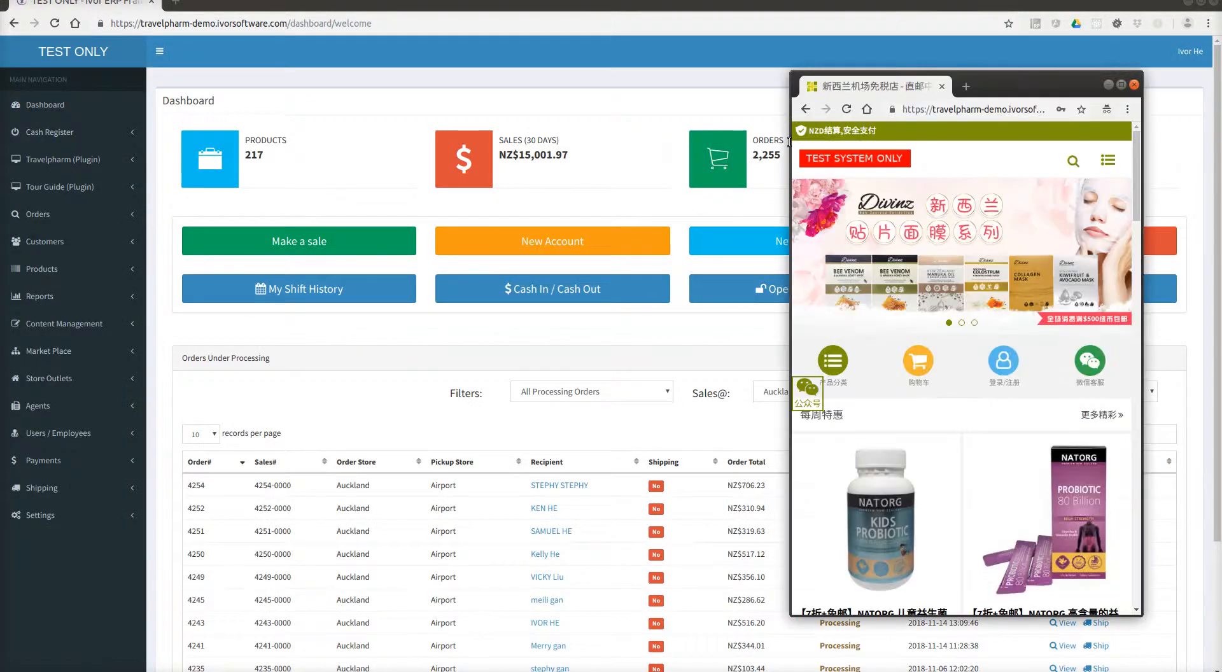
Log in to the storefront with the main tour leader's e-mail and password.
drag(1028, 88, 631, 83)
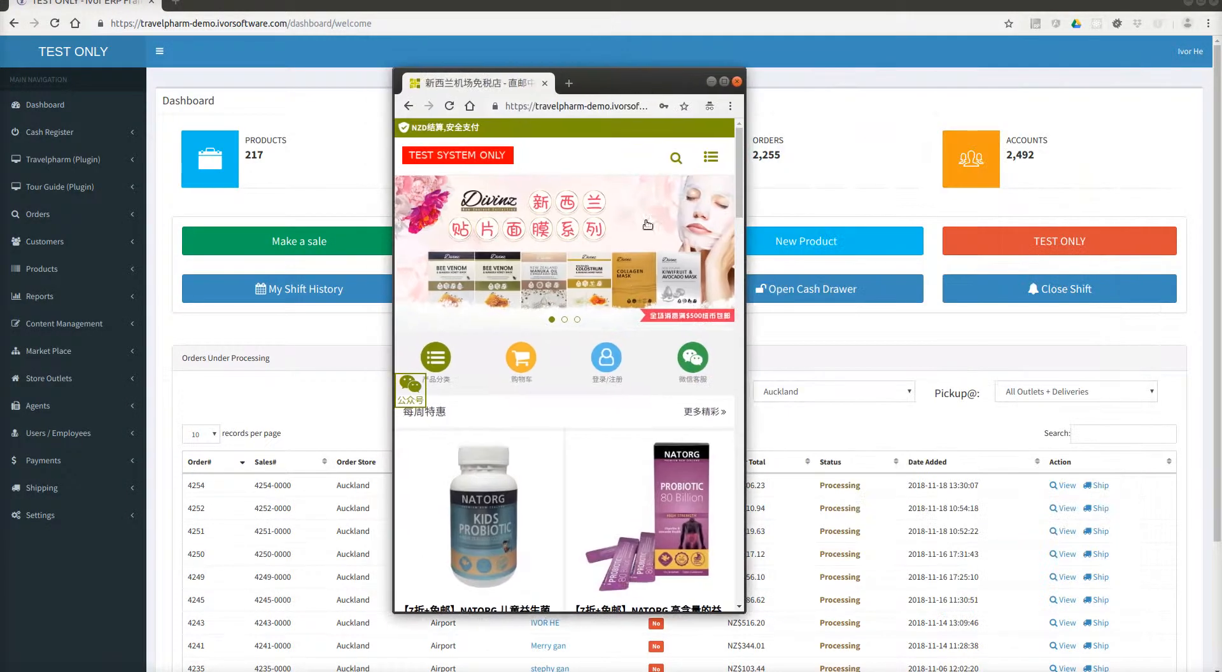
click(616, 363)
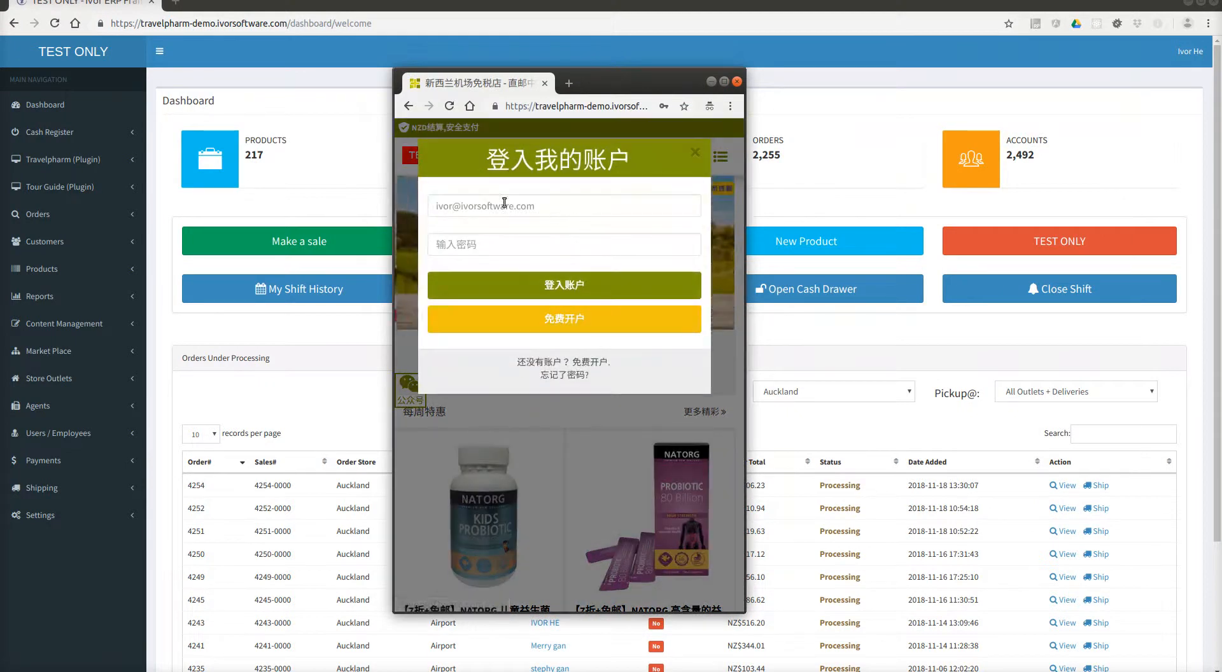
double_click(453, 208)
text(main)
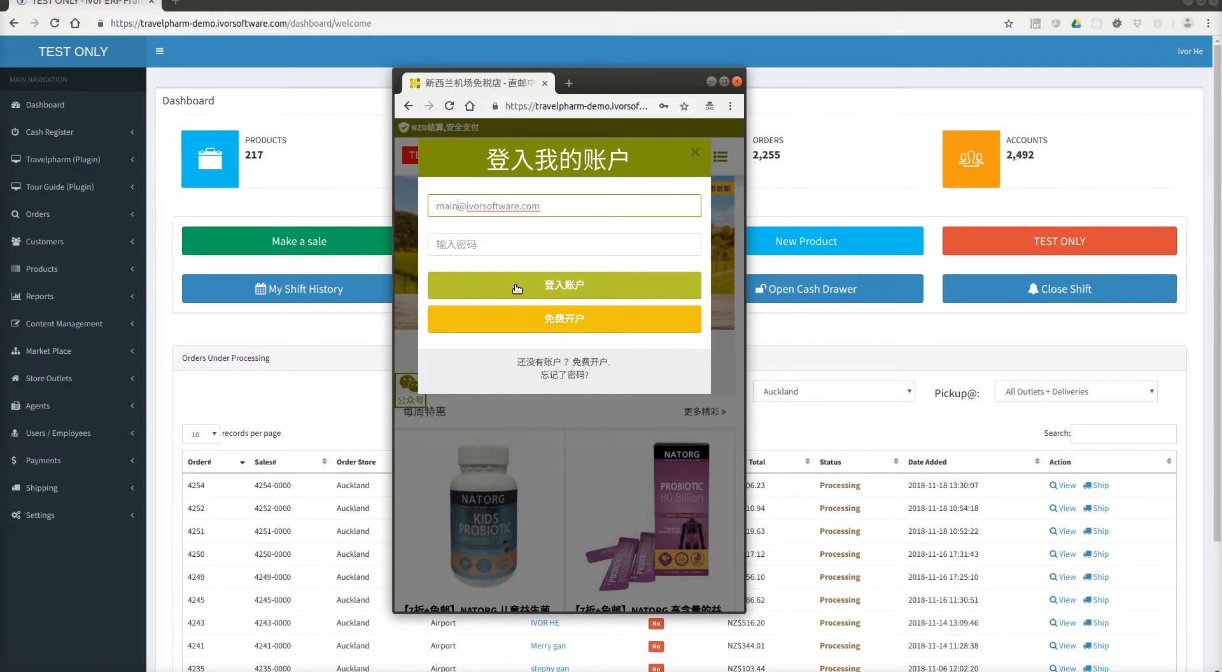
text(leader)
key(Tab)
text(12)
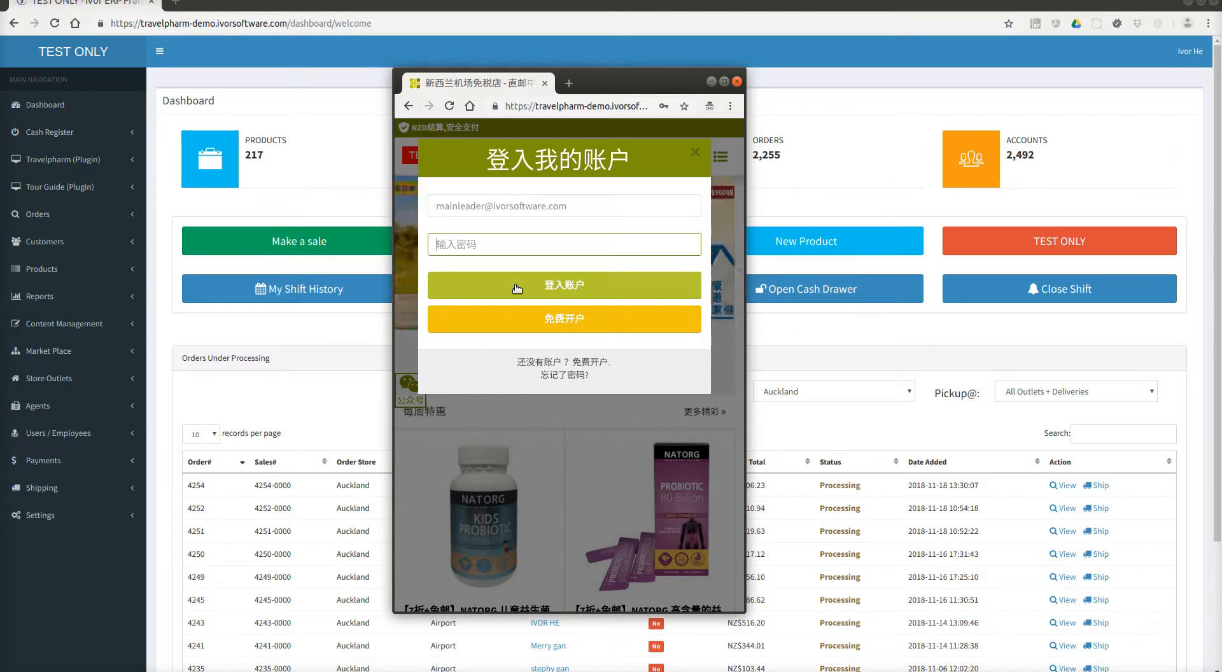
text(3456)
click(517, 288)
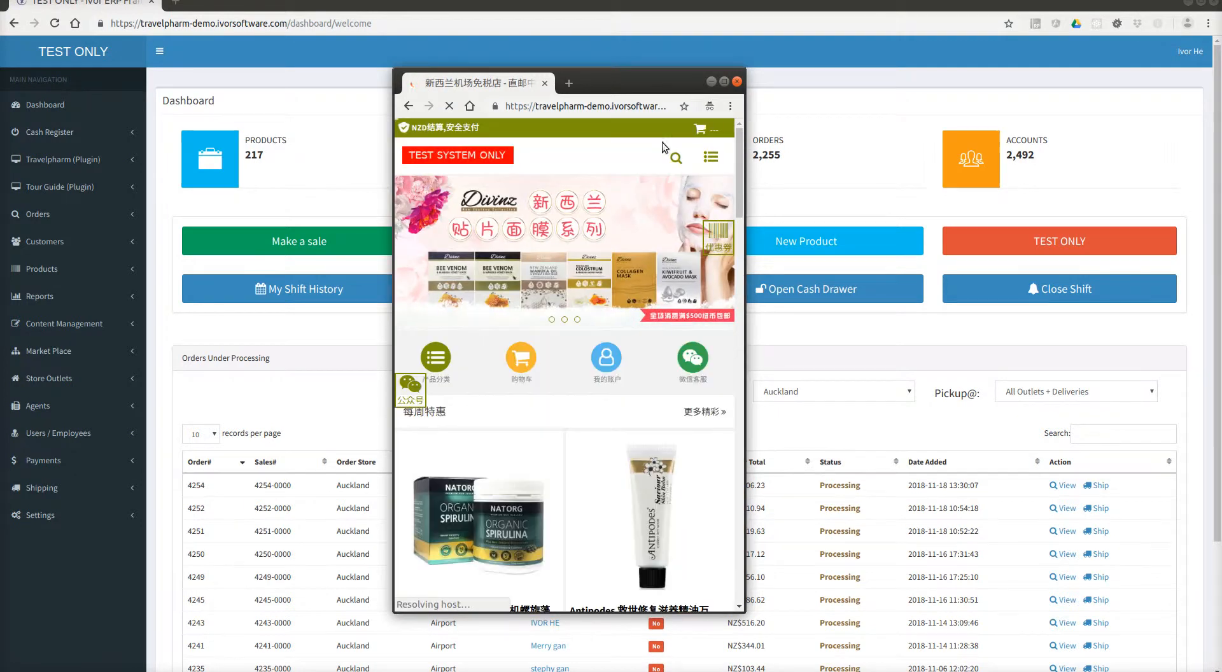
Open the leader's My Account page and its 合作伙伴 partner page.
click(608, 362)
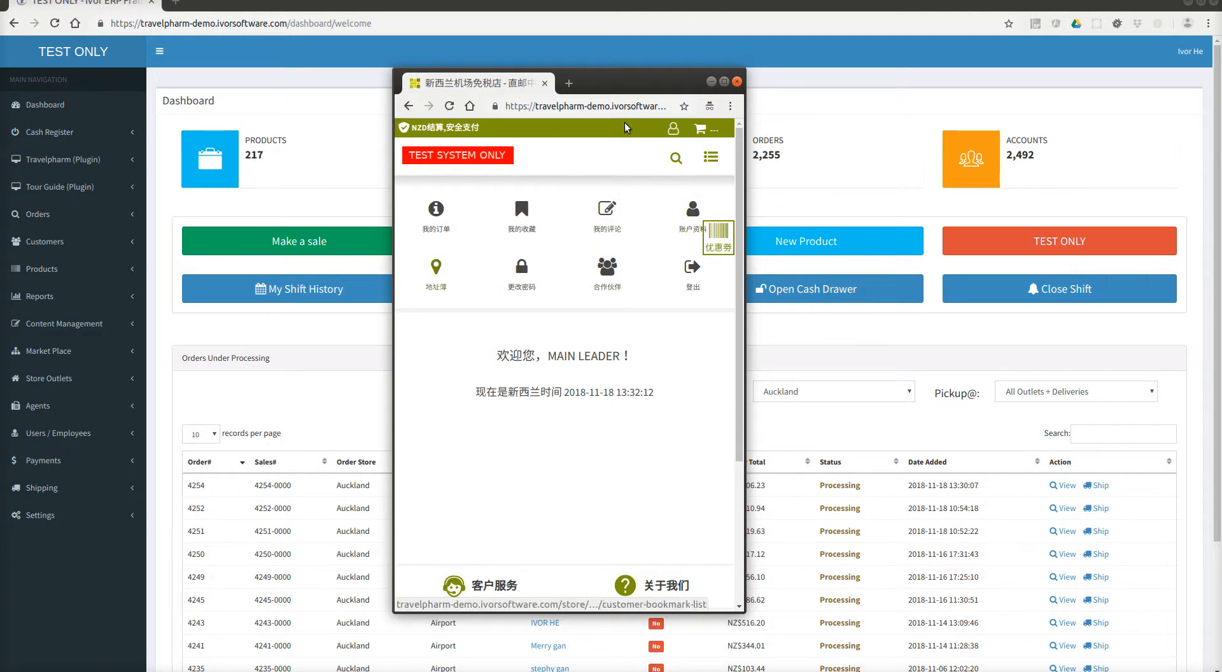
mouse_move(626, 84)
mouse_down()
mouse_move(614, 83)
mouse_move(625, 83)
mouse_up()
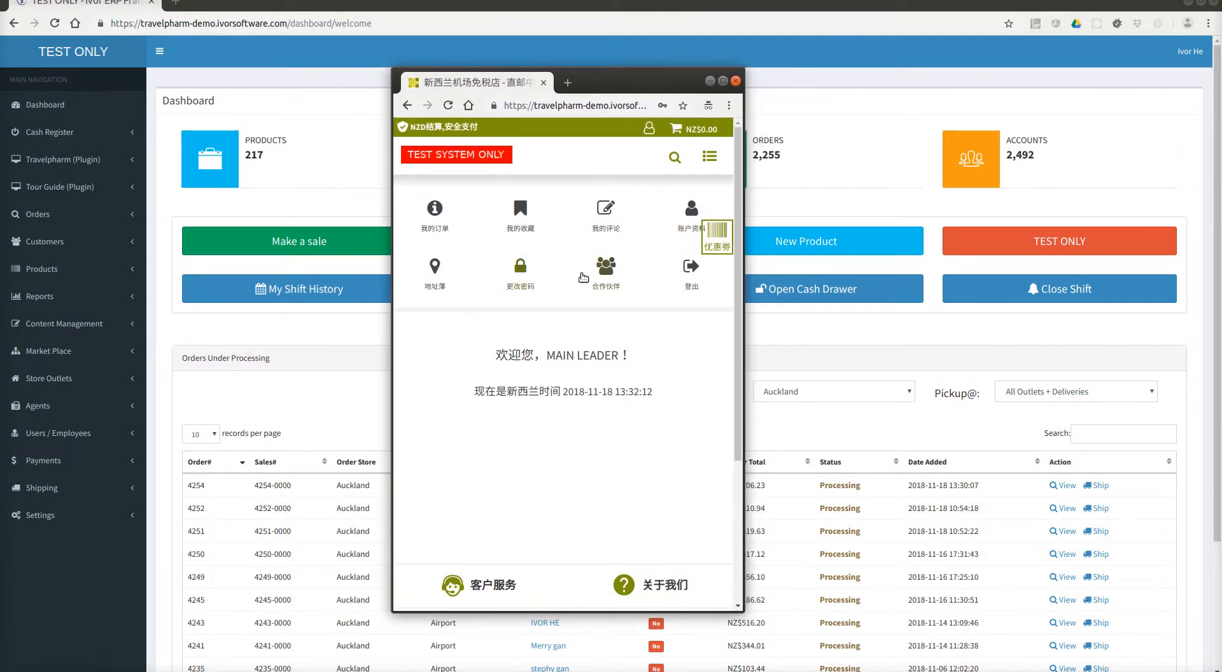
click(607, 270)
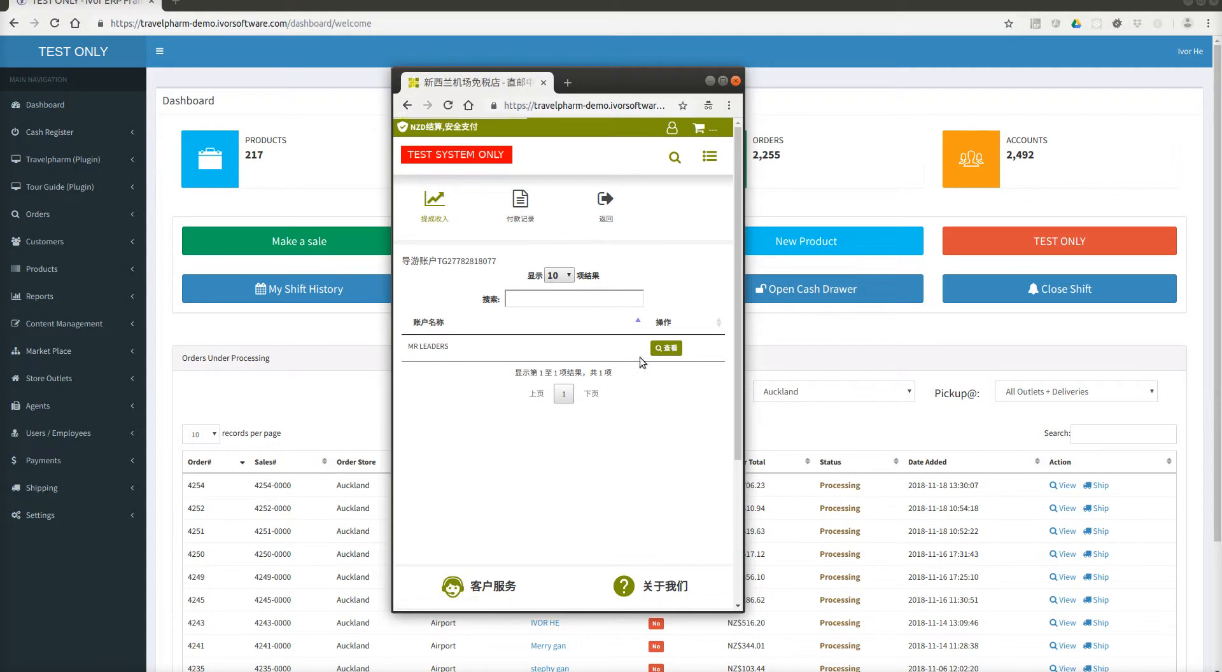
View the tour groups under the group account and open the NZ$105.71 pending withdrawal.
drag(429, 345, 487, 352)
click(445, 354)
click(490, 353)
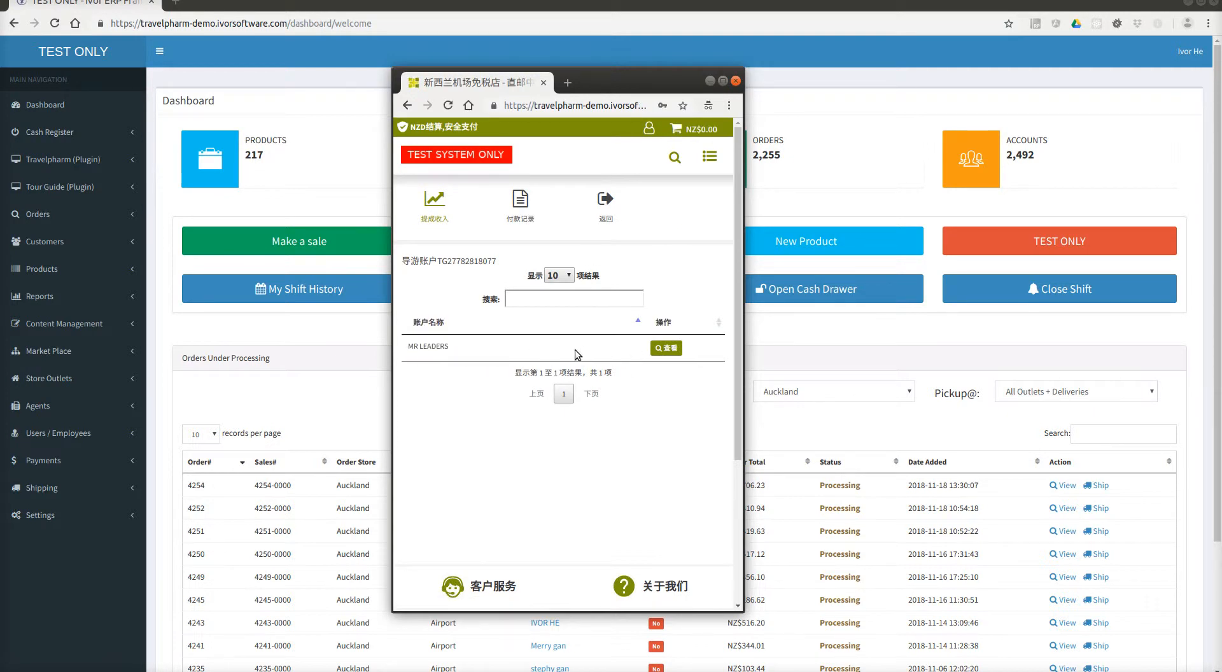
click(666, 348)
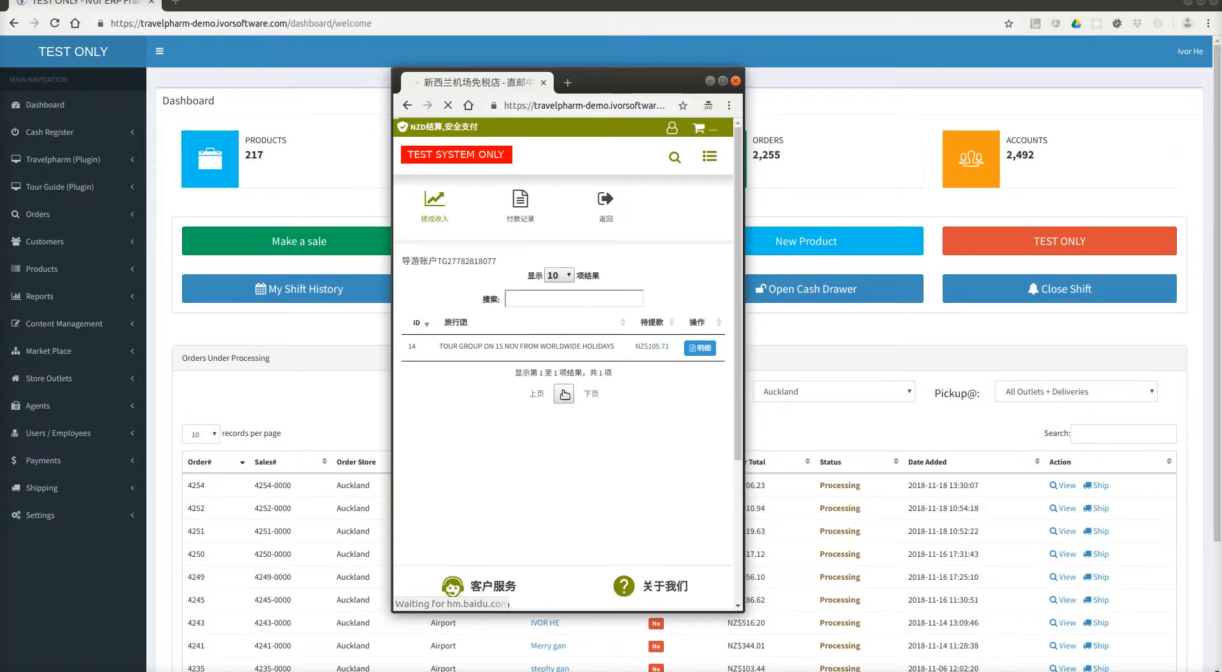
drag(430, 357, 652, 350)
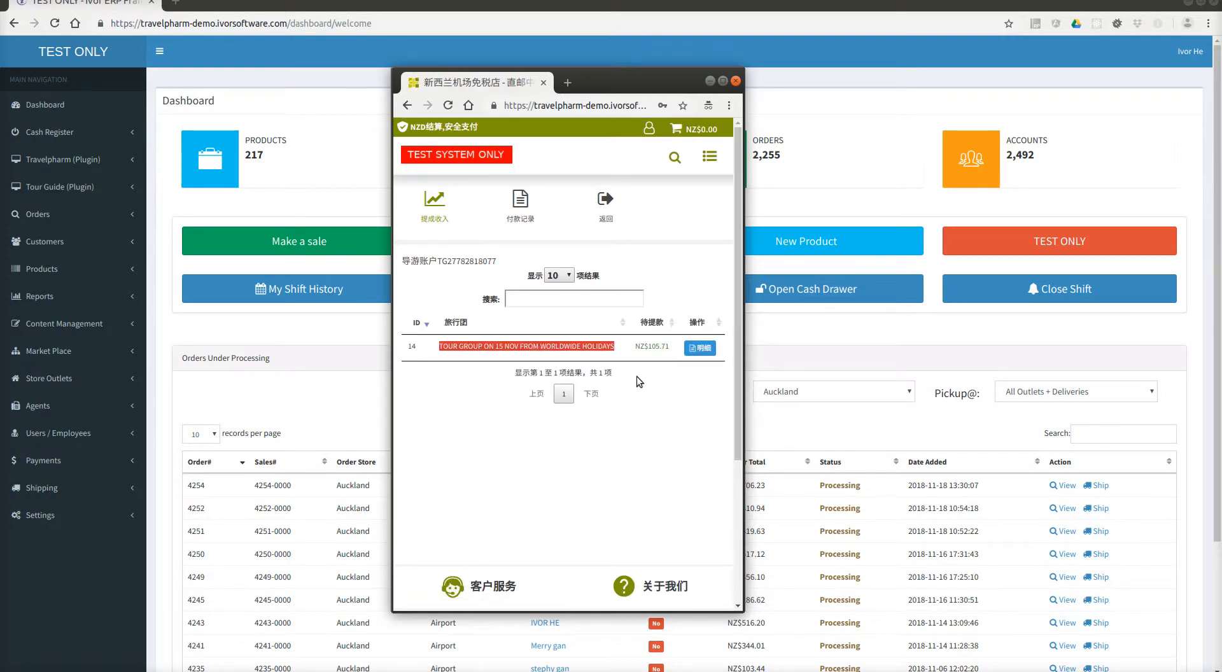
click(580, 365)
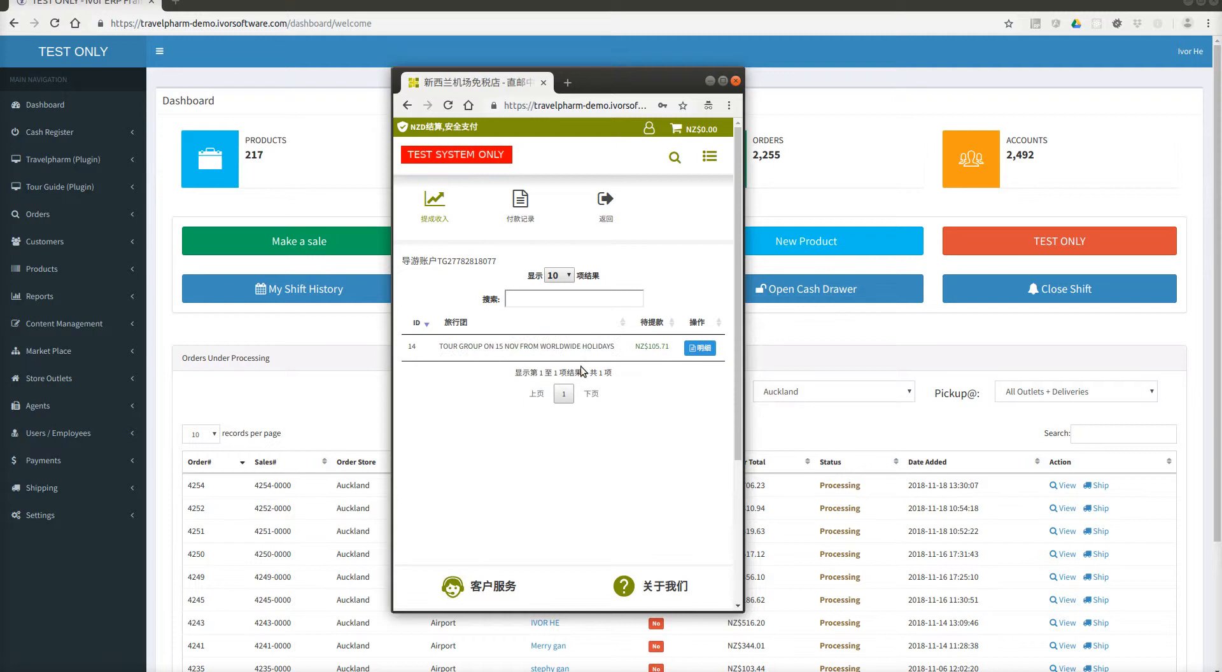
click(653, 349)
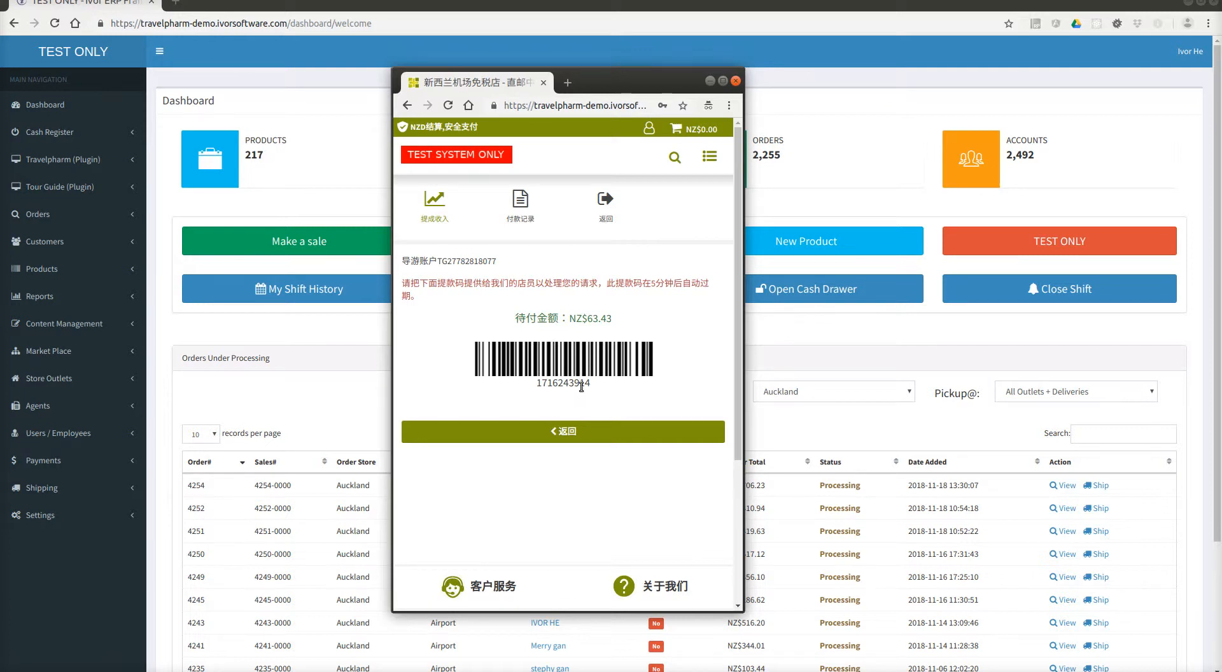
Review tour group 14's details and order 4255, then generate the commission withdrawal code.
click(573, 437)
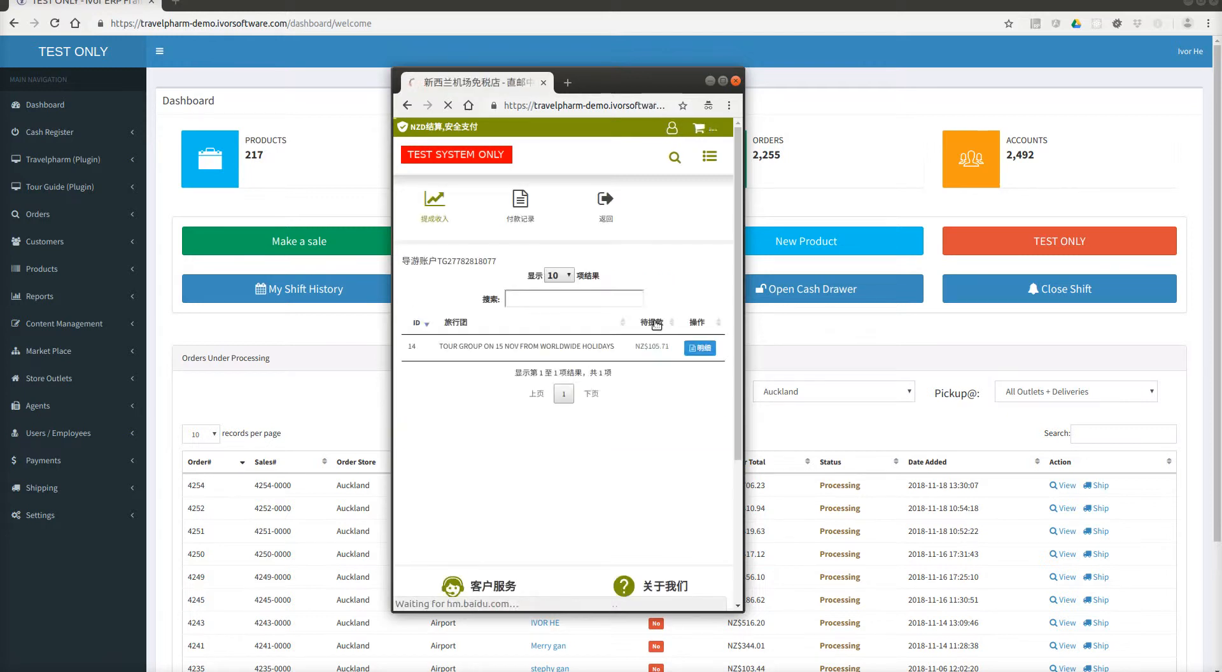
click(687, 350)
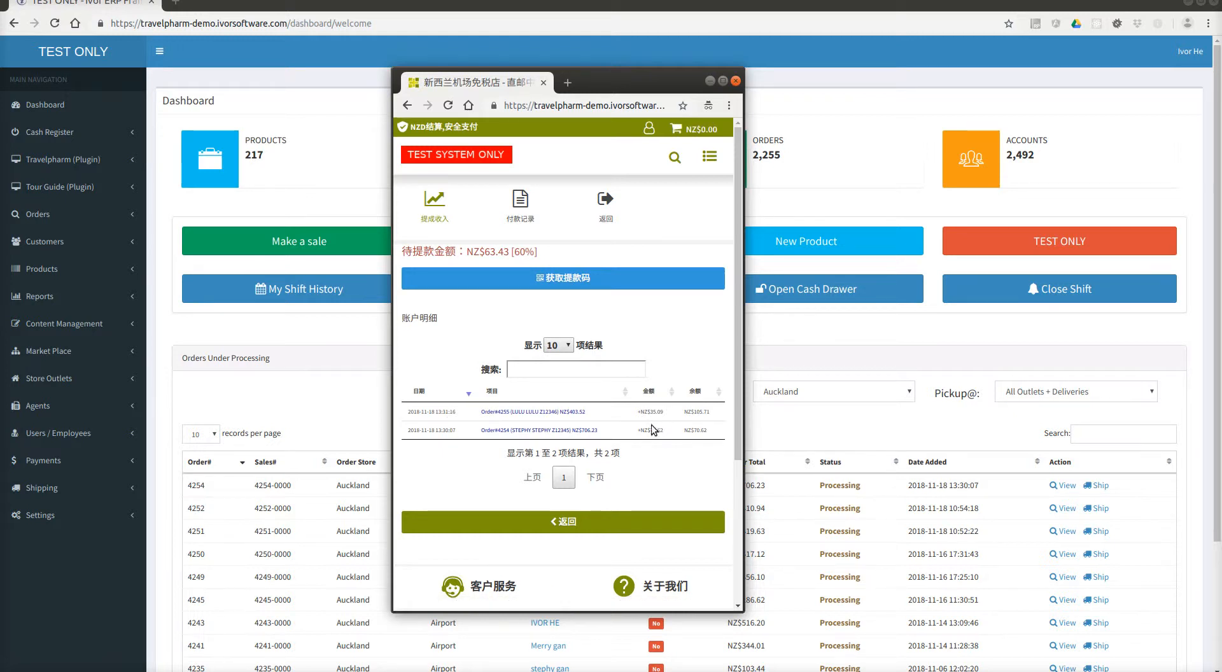
click(559, 412)
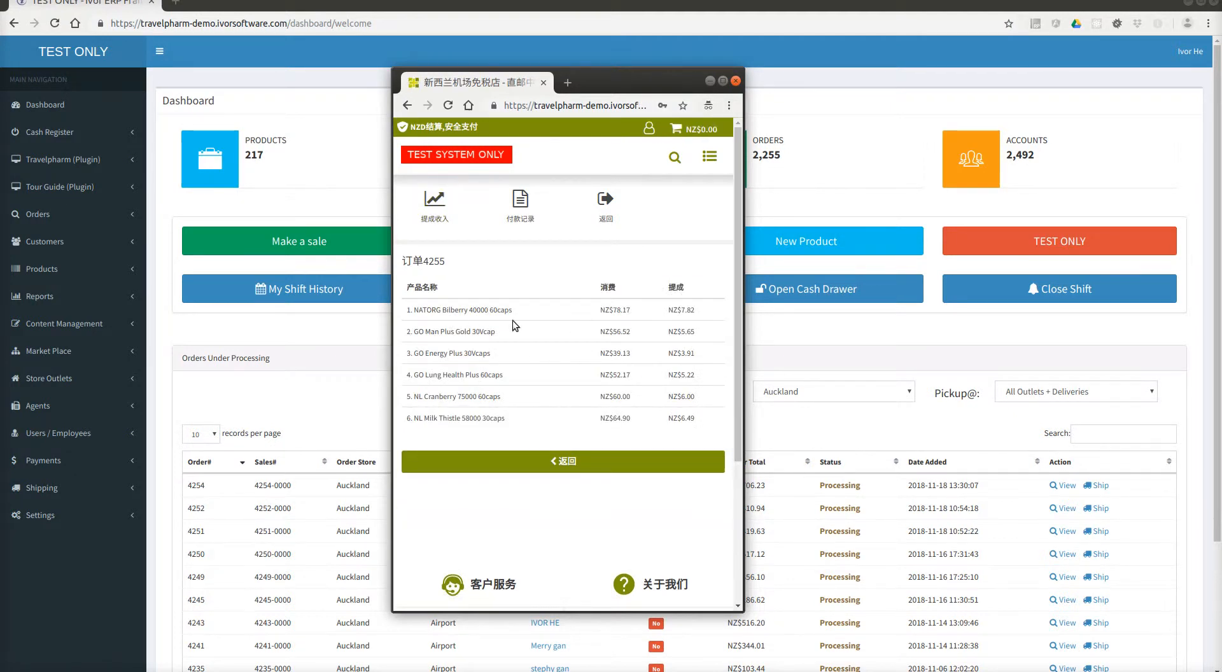
click(576, 461)
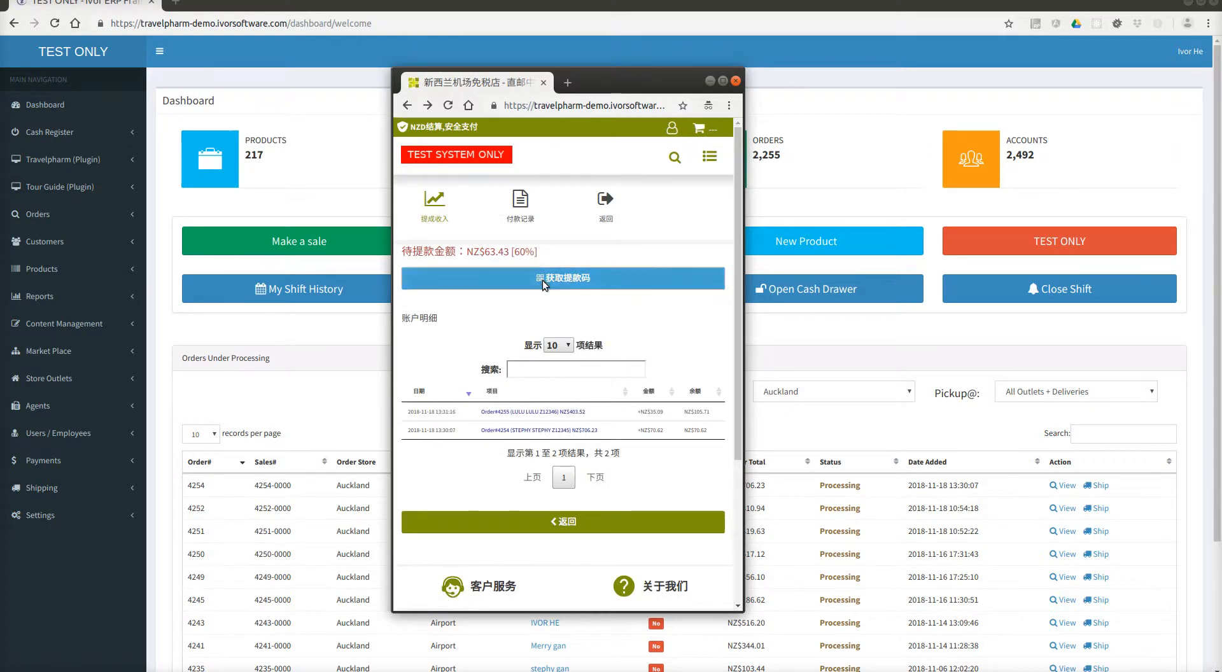
click(544, 280)
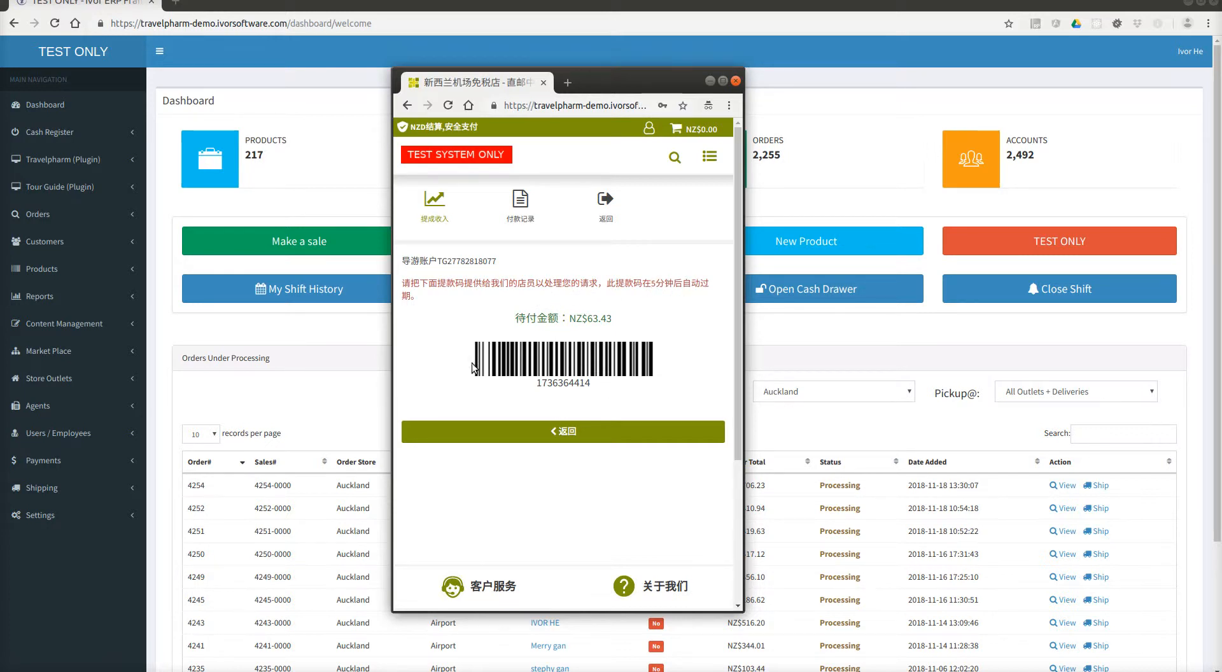
click(60, 186)
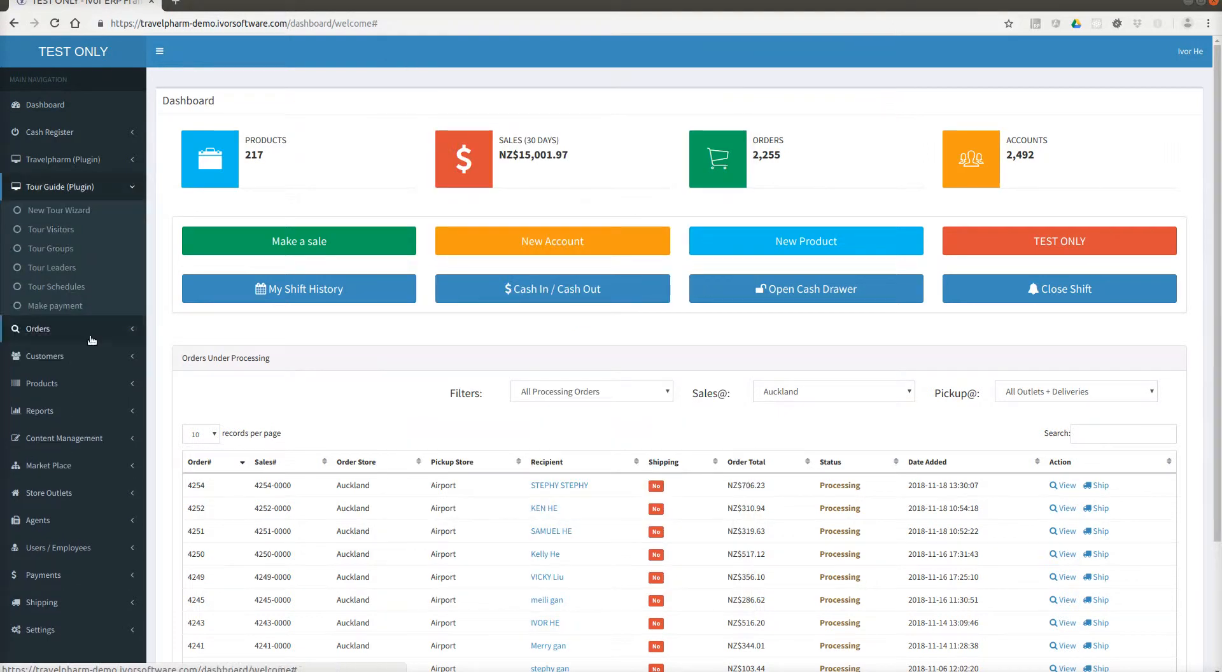
Copy the leader's withdrawal code from the storefront and redeem it under Make payment for tour group 14.
click(72, 307)
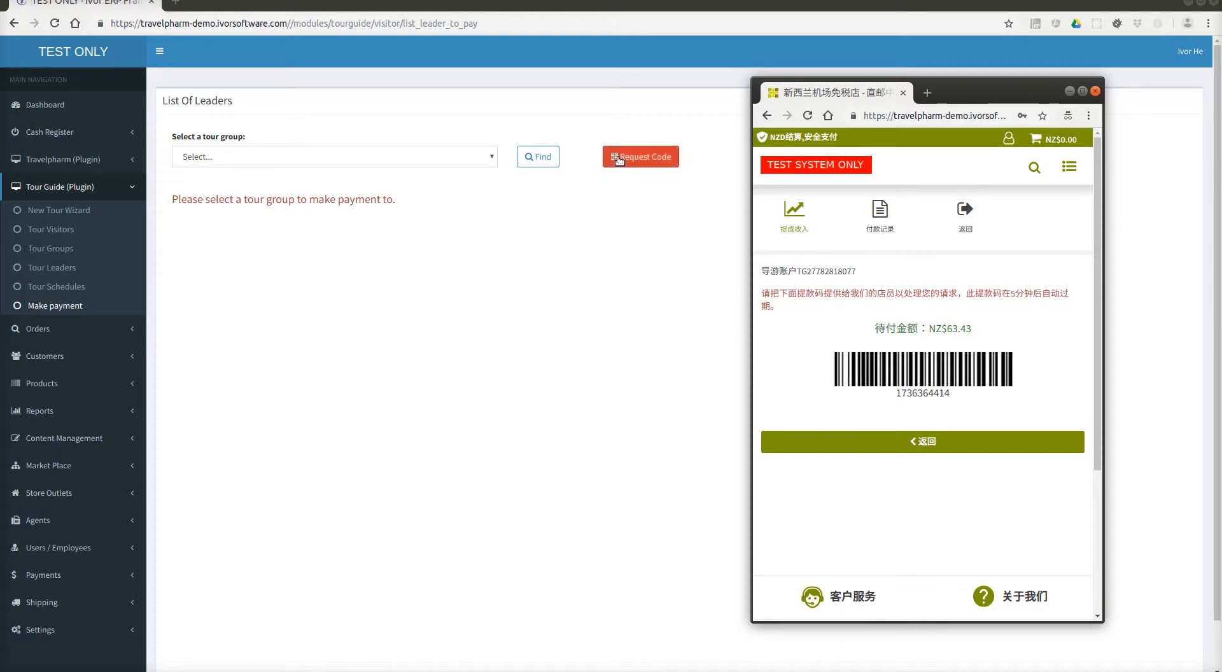
click(638, 154)
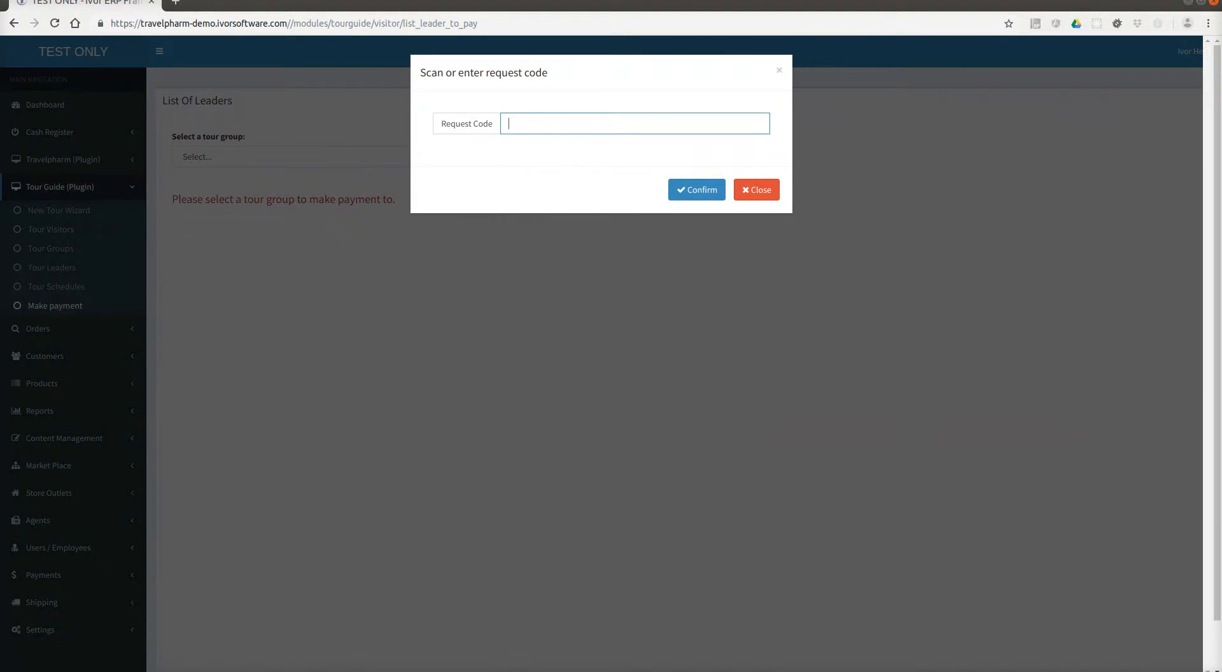
key(alt+Tab)
right_click(898, 393)
click(930, 404)
click(552, 145)
right_click(517, 131)
click(550, 210)
click(699, 189)
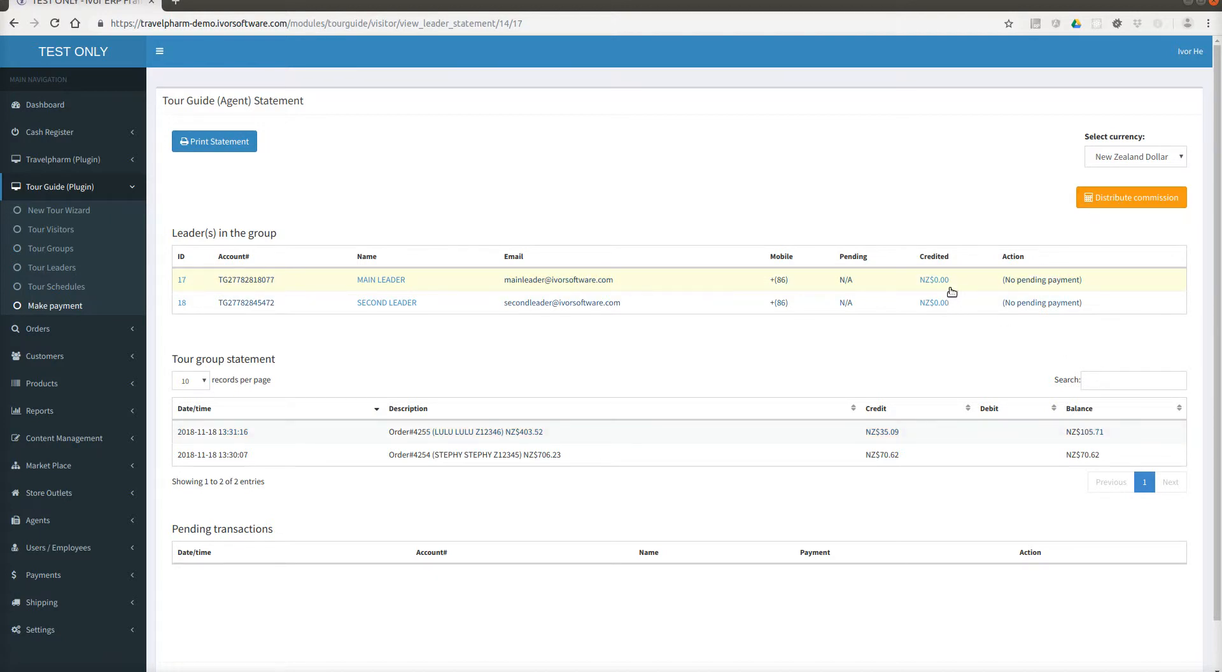
Distribute the NZ$105.71 commission among the group's leaders and acknowledge the pending-payments notice.
click(1099, 200)
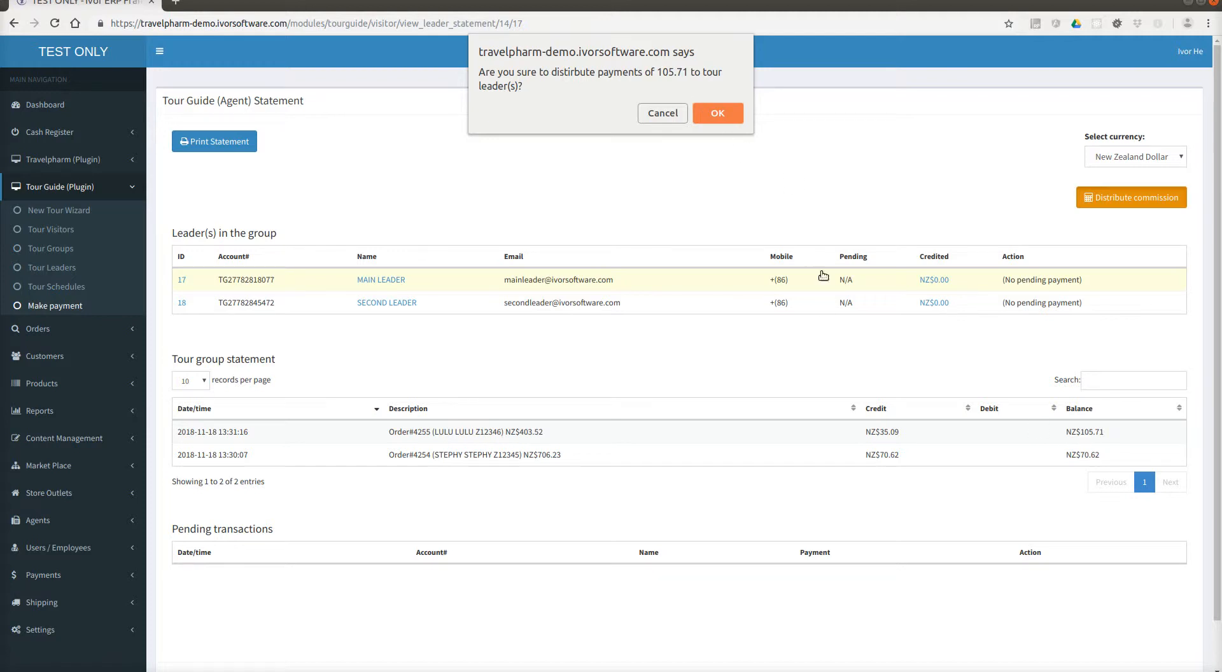
click(713, 114)
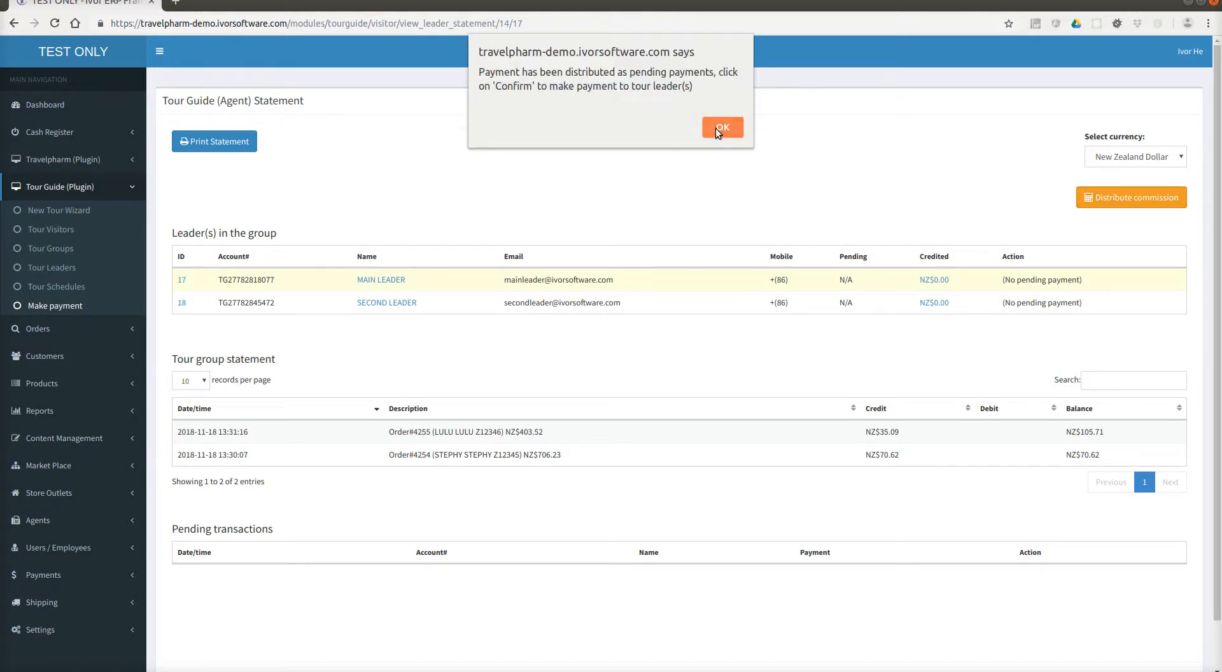
click(715, 128)
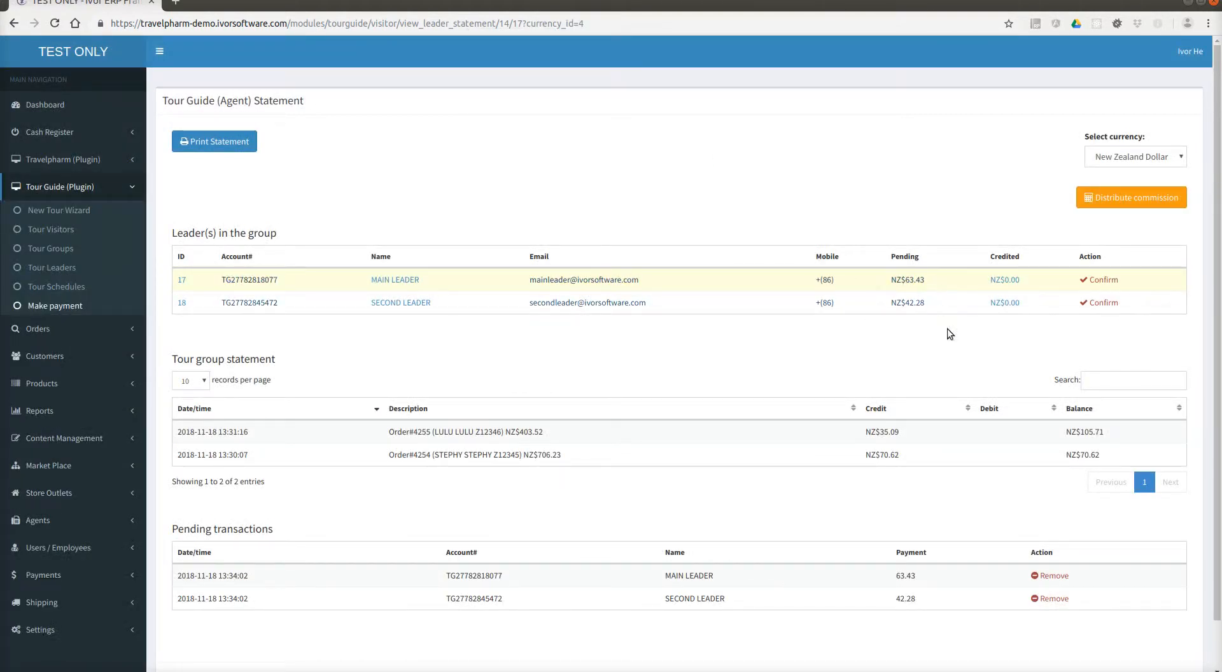
Begin paying the main leader's pending NZ$63.43 commission.
scroll(973, 400, down, 2)
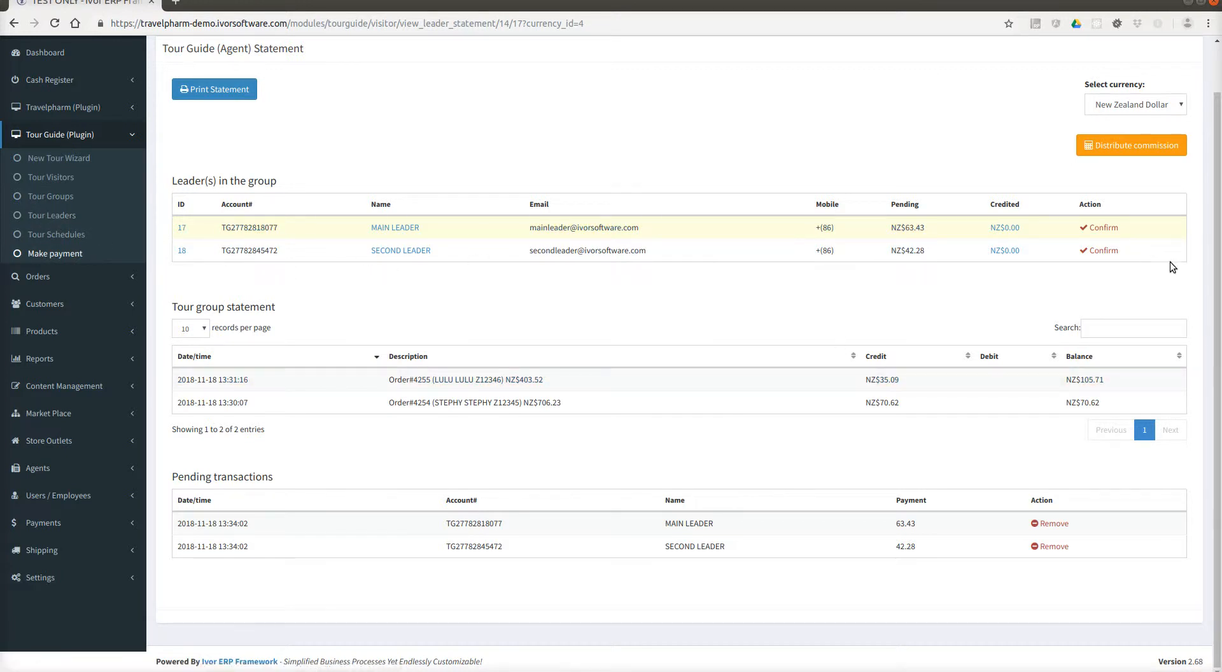
scroll(1064, 569, up, 1)
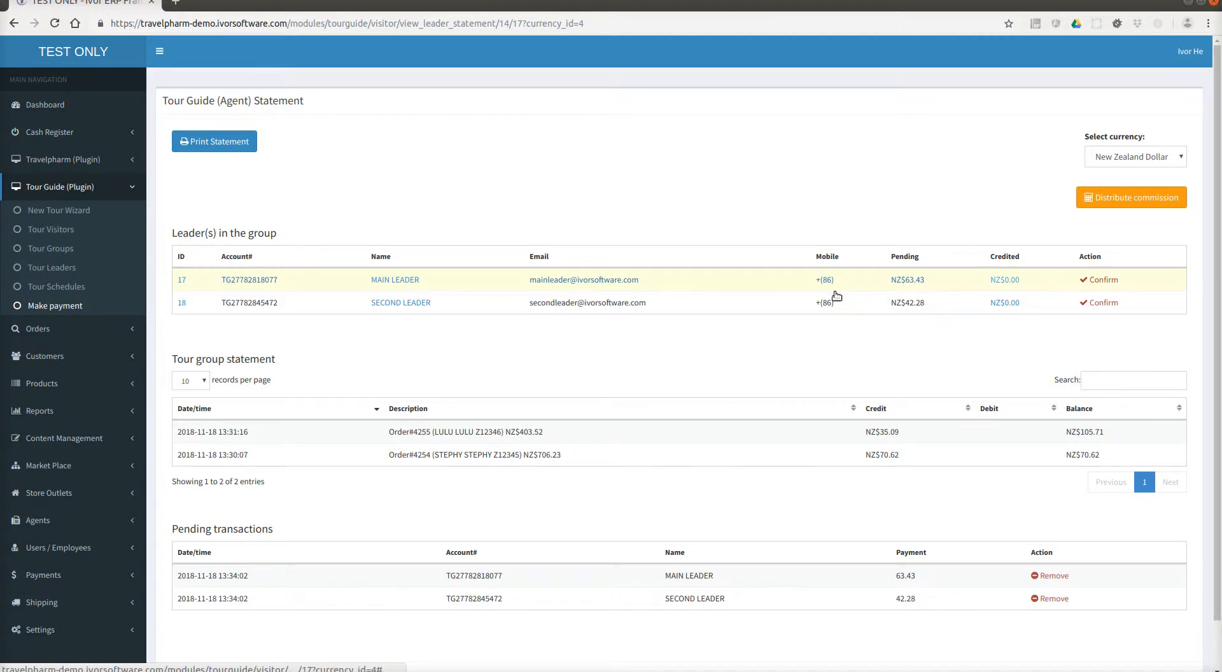
click(1092, 284)
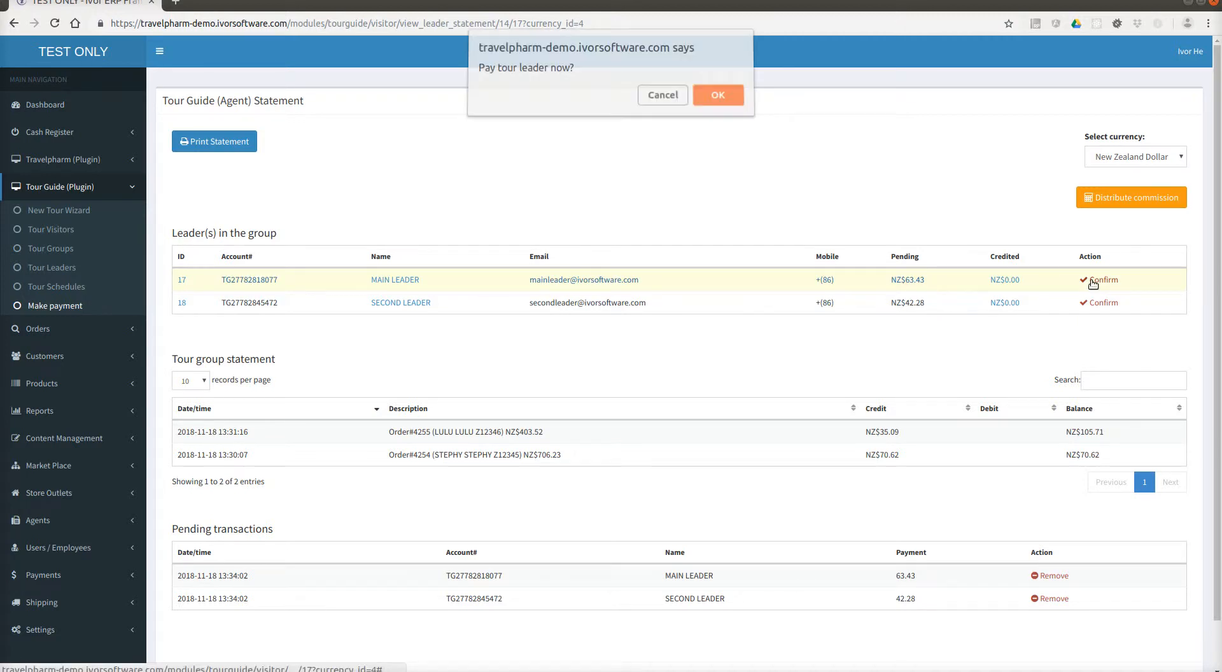
Pay the main leader's NZ$63.43 in cash as buyer-created tax invoice 15, skipping both printouts.
click(718, 100)
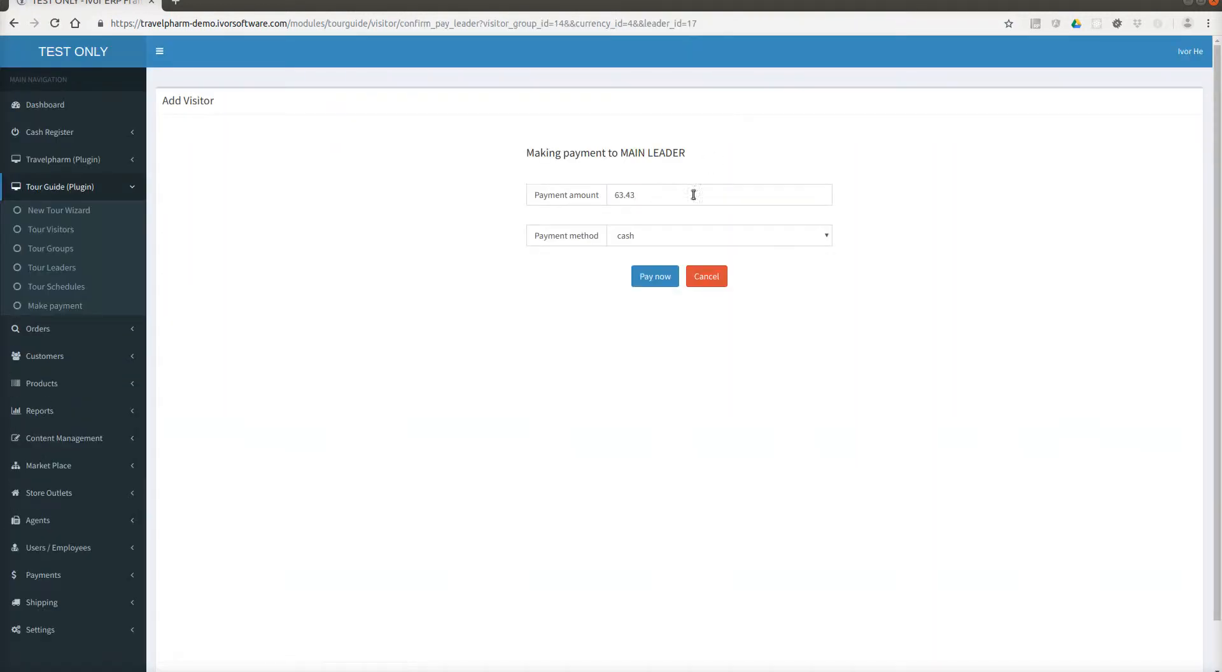
click(680, 234)
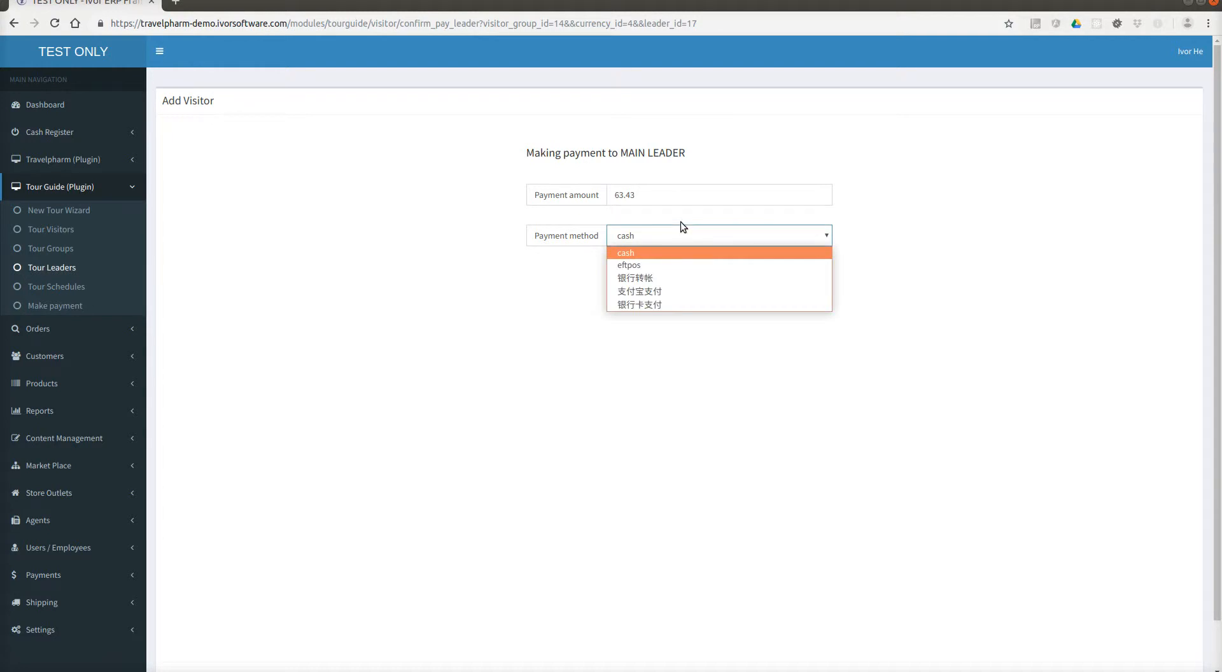
click(681, 221)
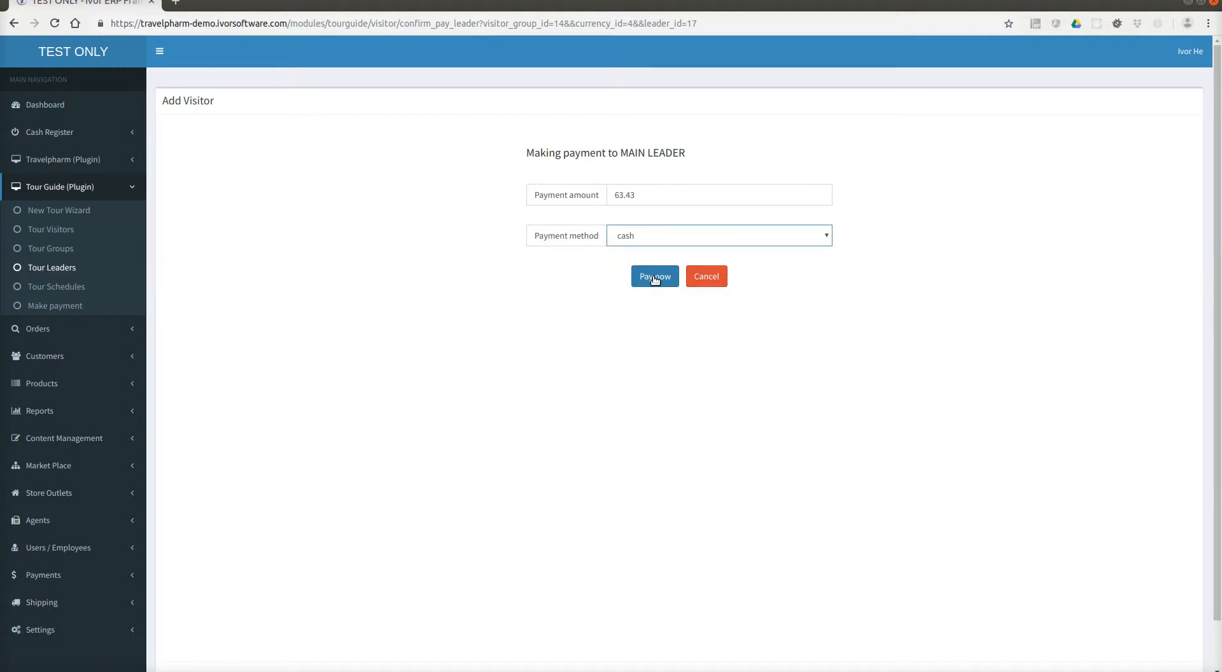
click(654, 277)
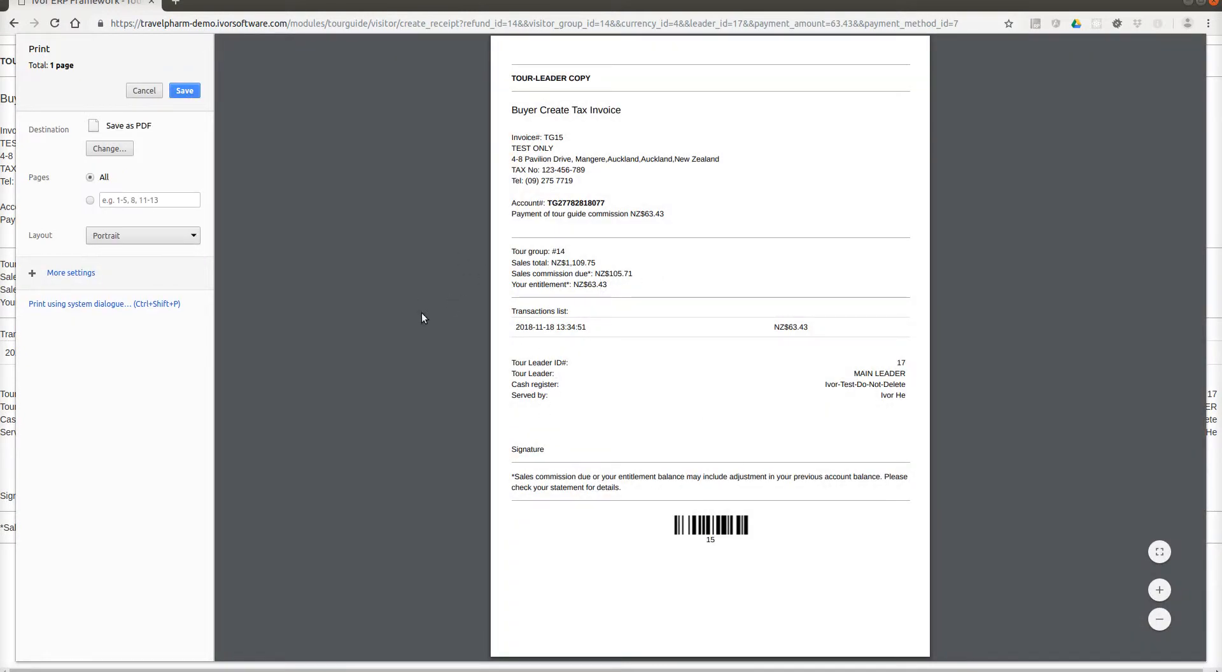
click(141, 91)
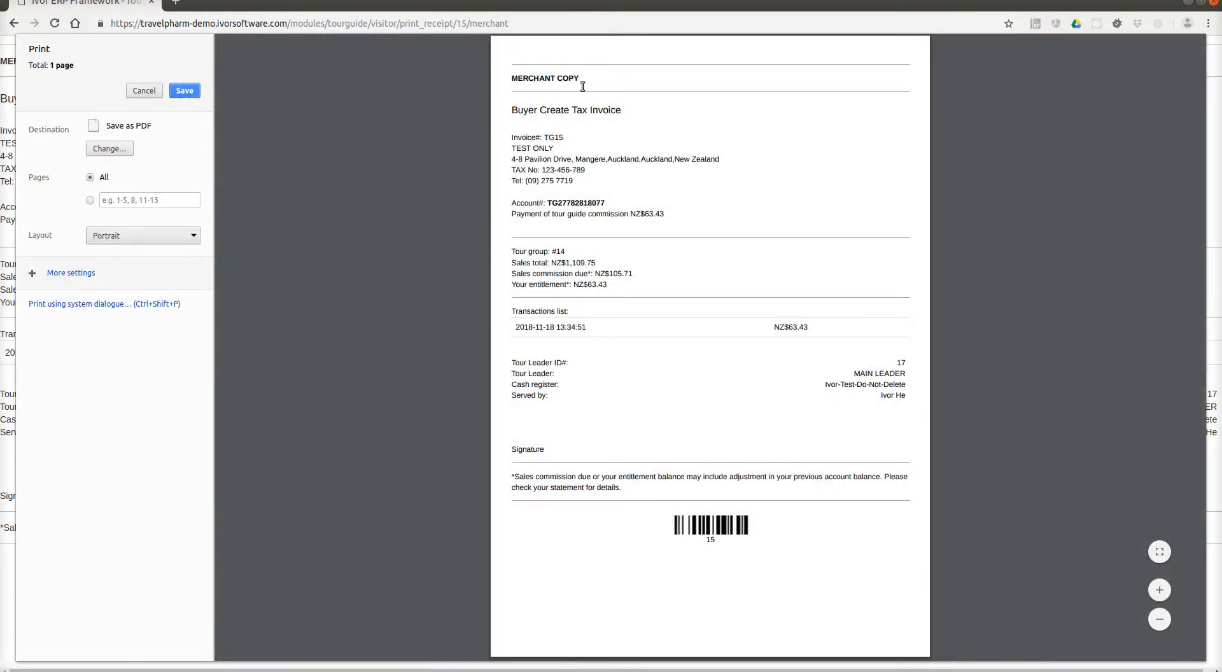
click(145, 97)
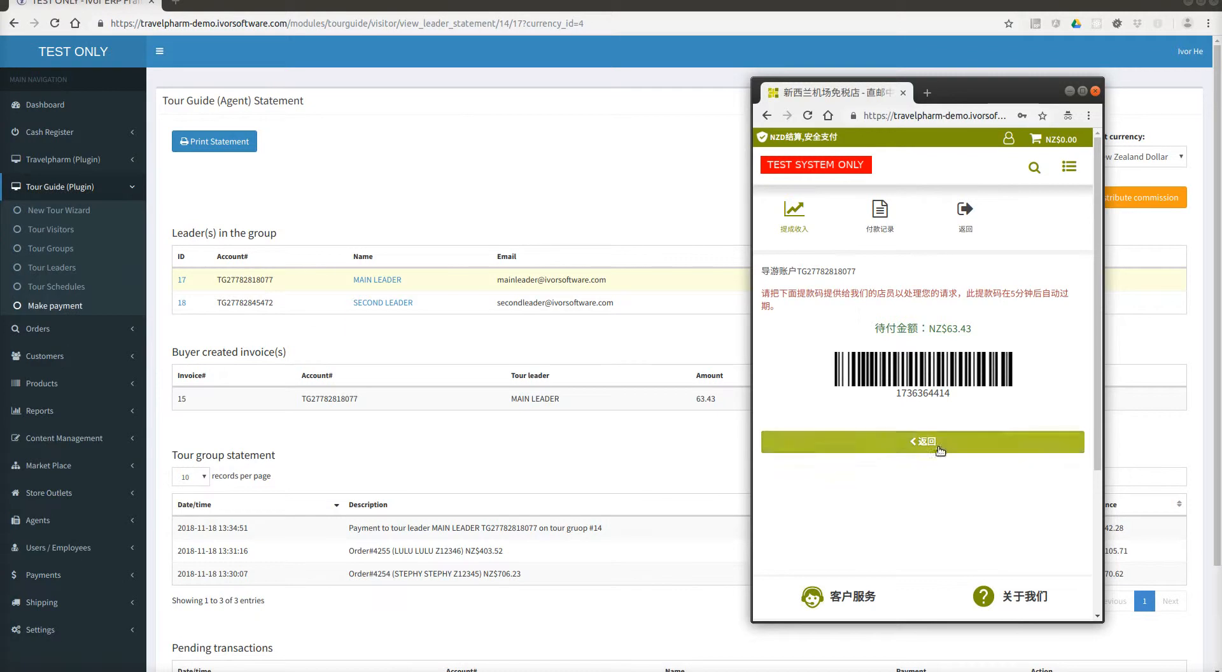
Leave the store's payout barcode page and view the tour group's commission details and waiting message.
click(936, 445)
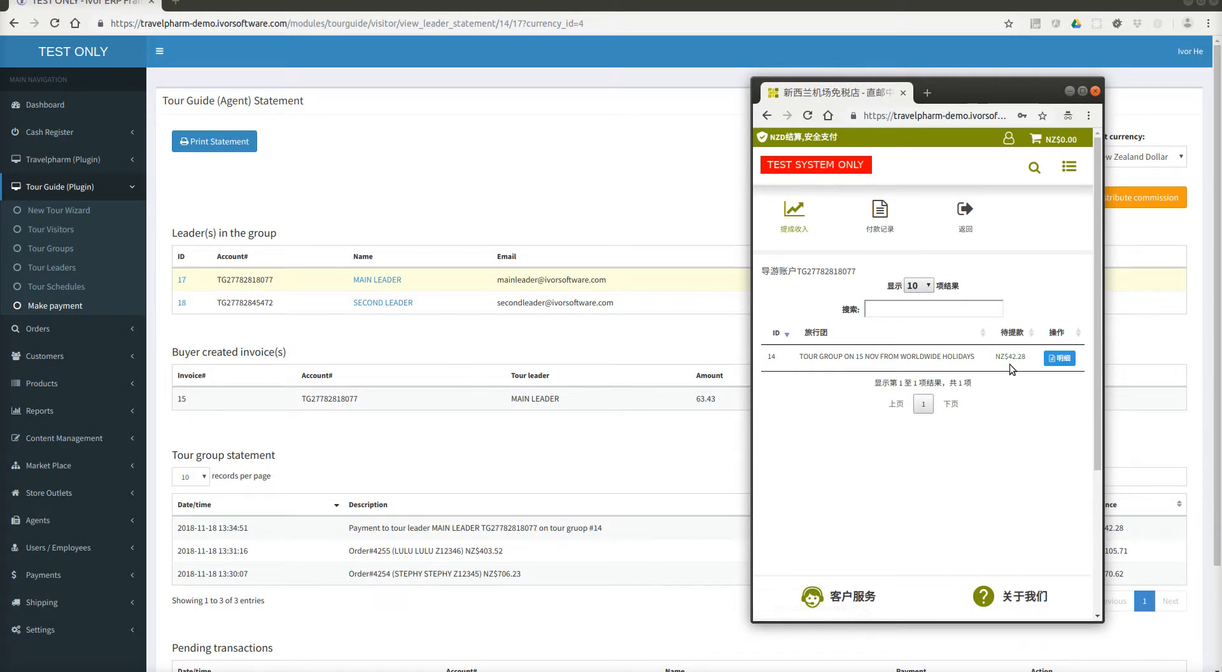
click(1059, 358)
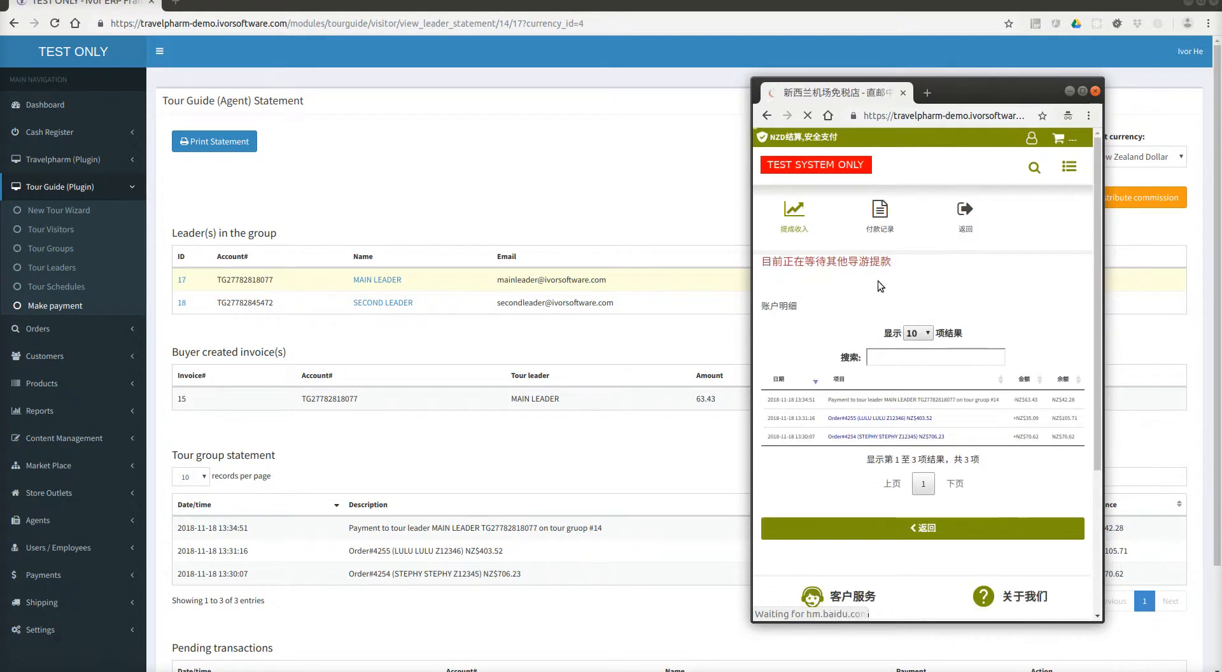
drag(892, 262, 923, 262)
click(773, 281)
click(906, 280)
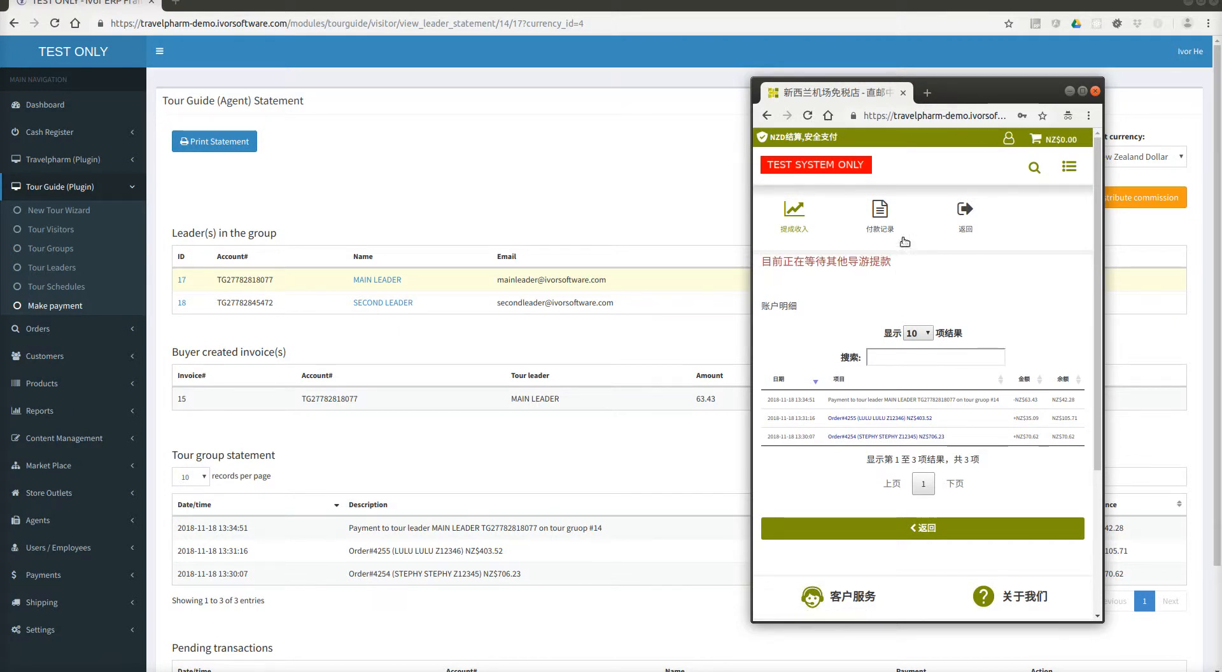
drag(970, 85, 1045, 125)
drag(981, 304, 864, 298)
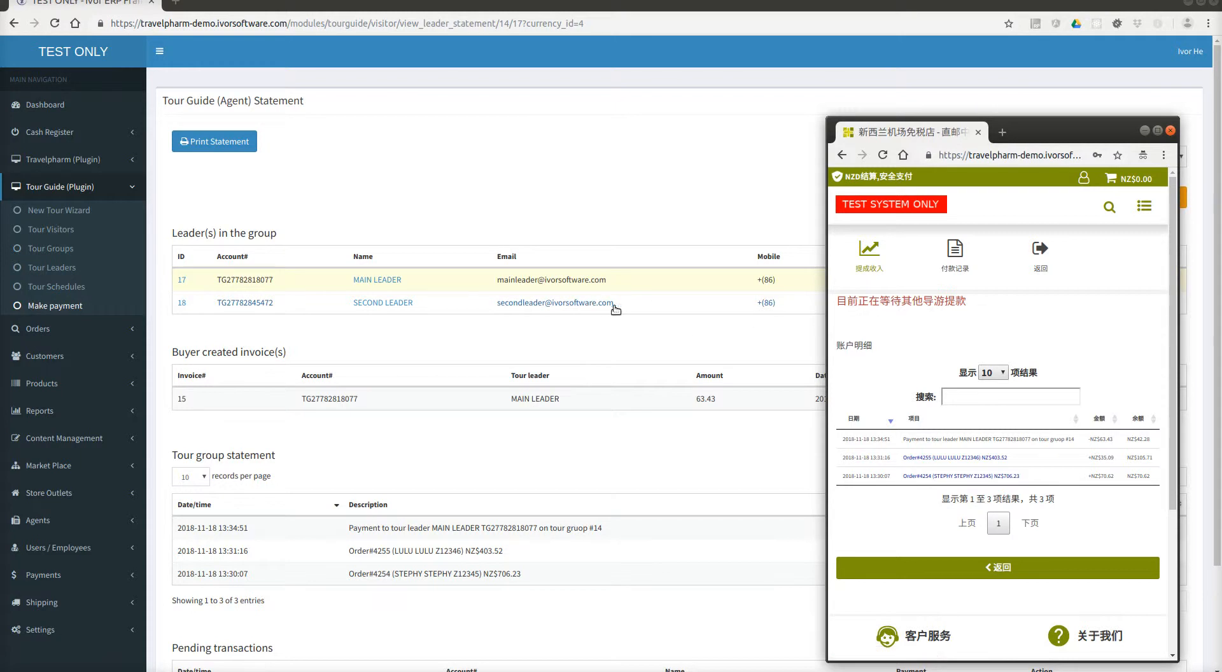
In commission income, retry withdrawing tour group 14's commission, then return to the ERP statement.
click(867, 266)
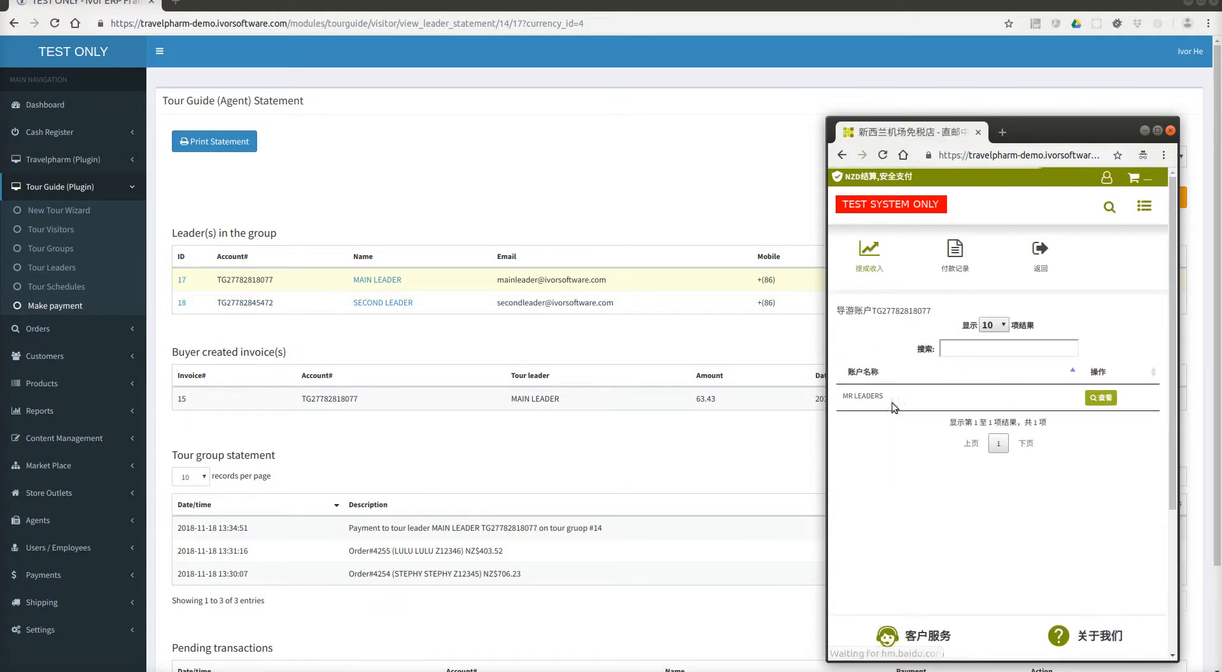
click(1108, 401)
click(1109, 406)
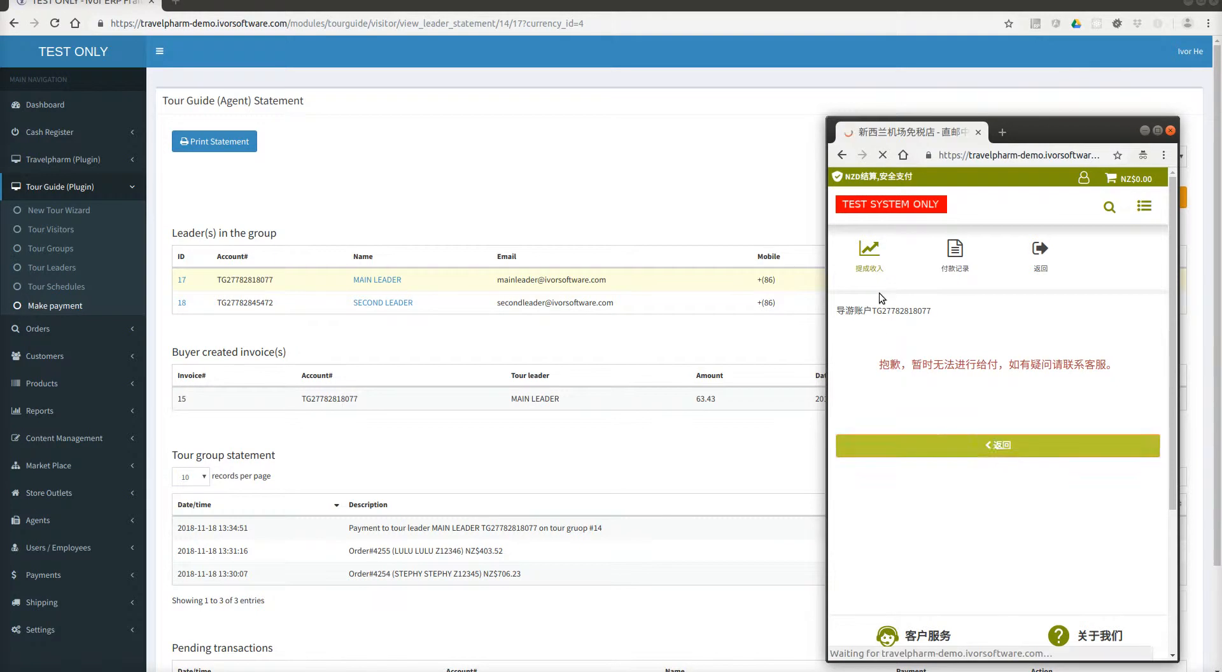
click(608, 341)
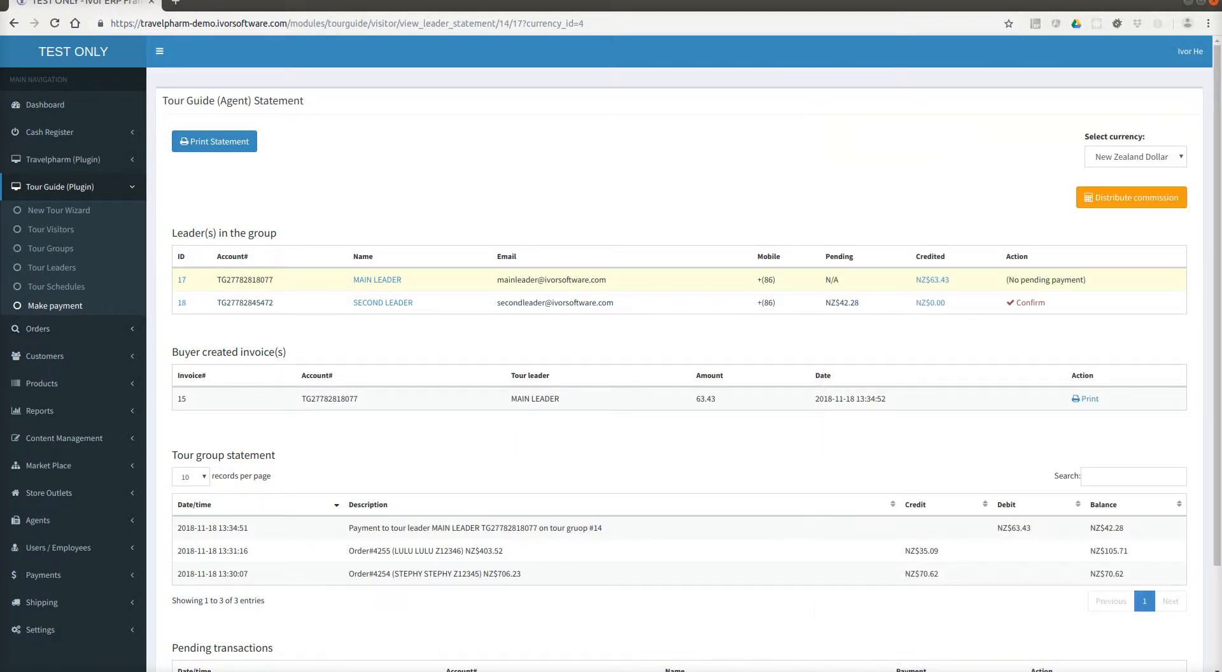
key(alt+Tab)
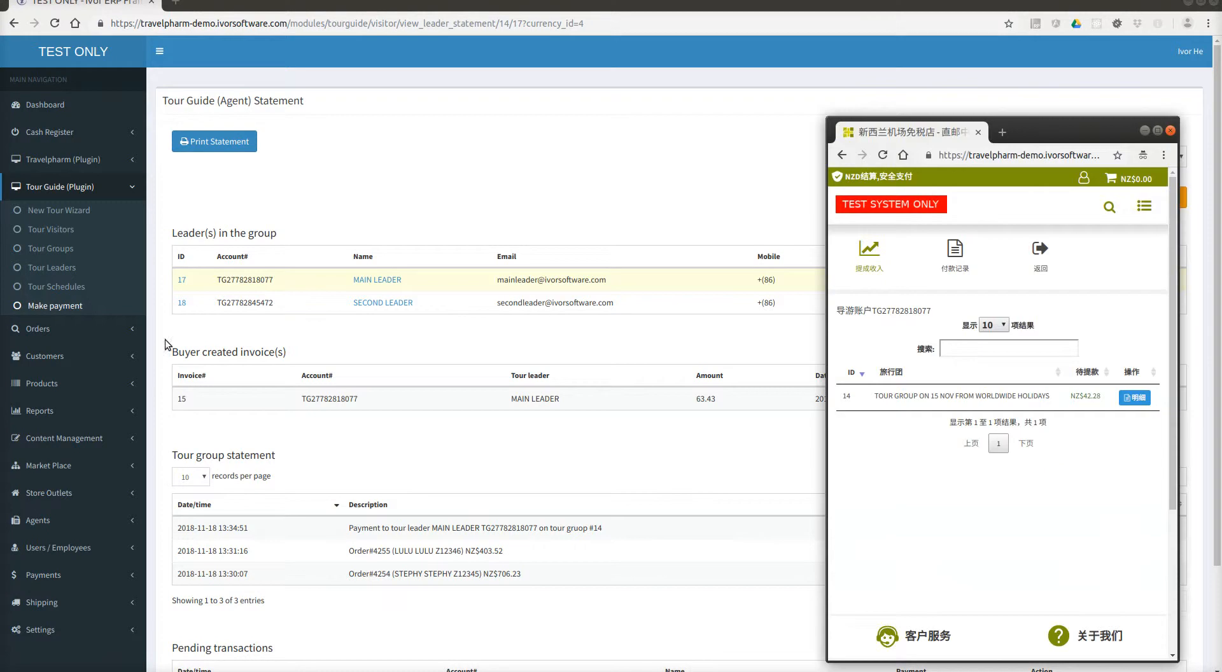
Log the store window into the second leader's account with their e-mail and password, then list leaders to pay.
click(1080, 180)
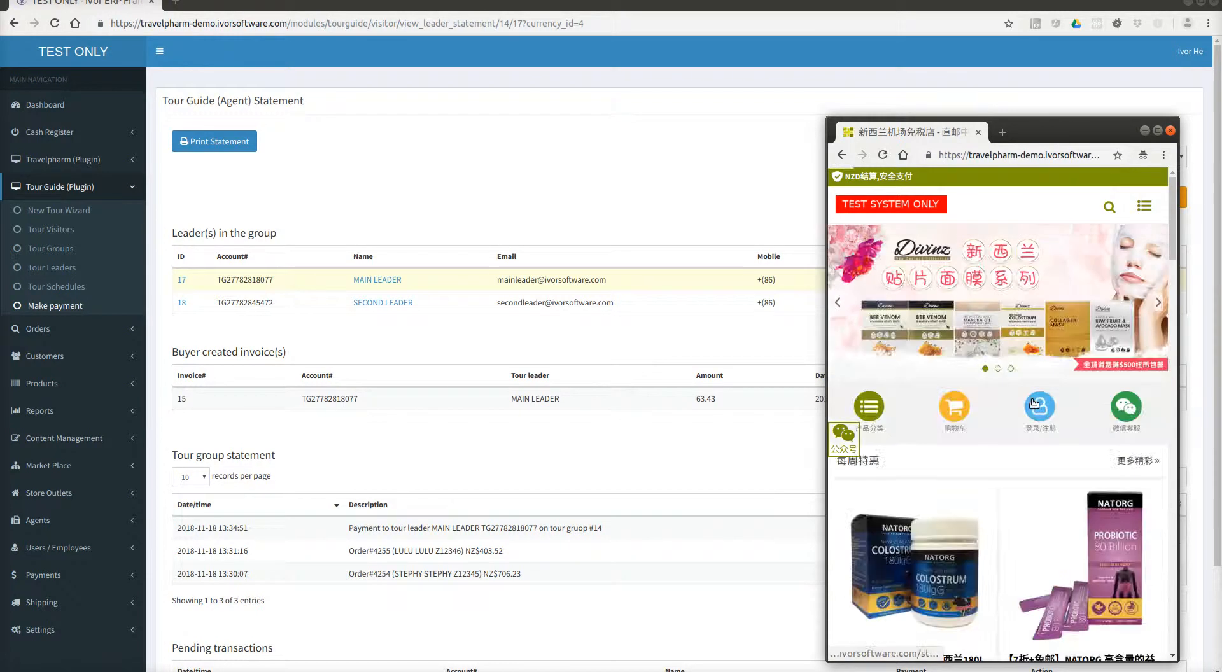
drag(1020, 259, 662, 249)
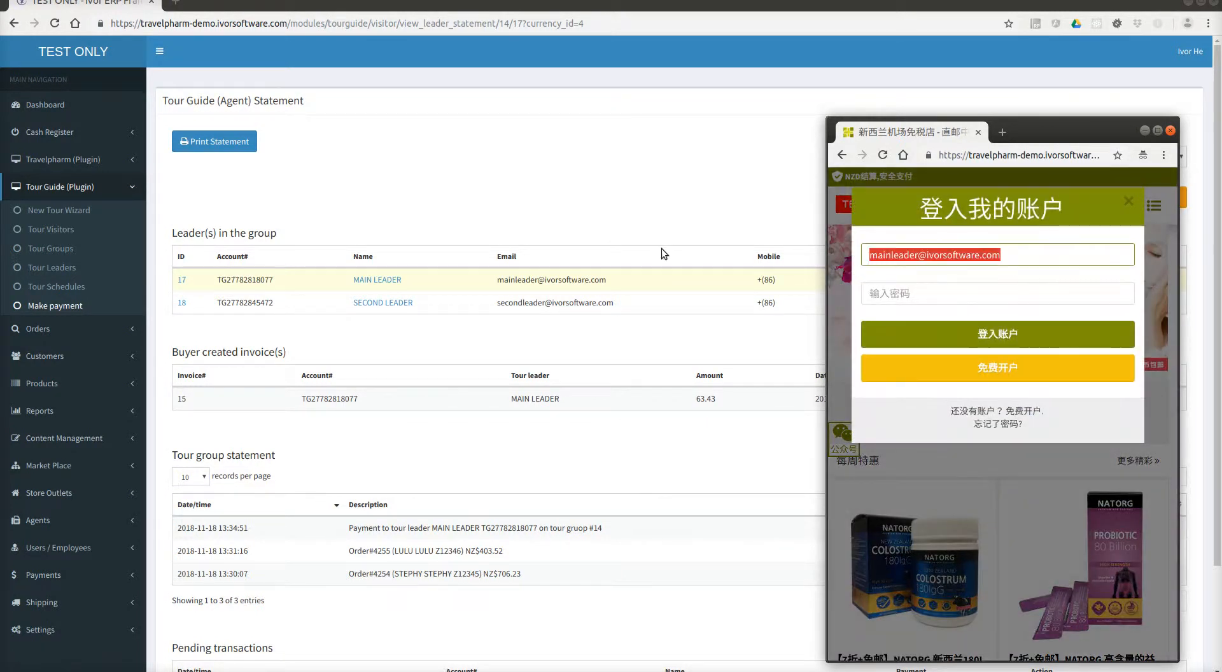
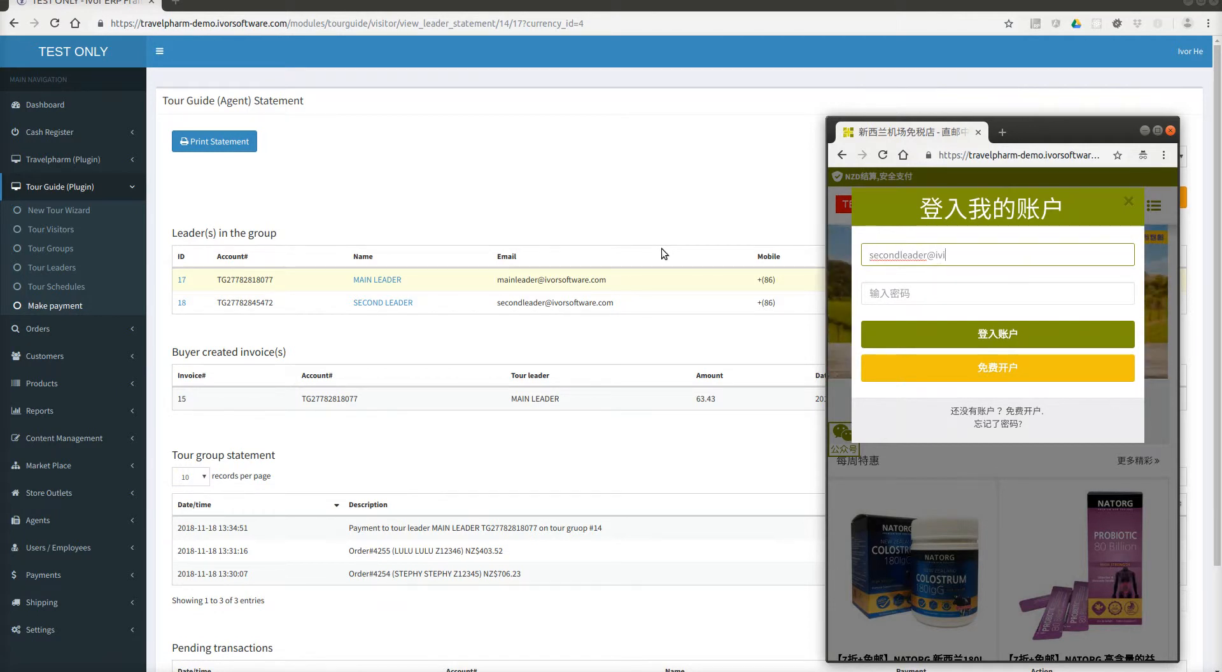
key(Tab)
text(123456)
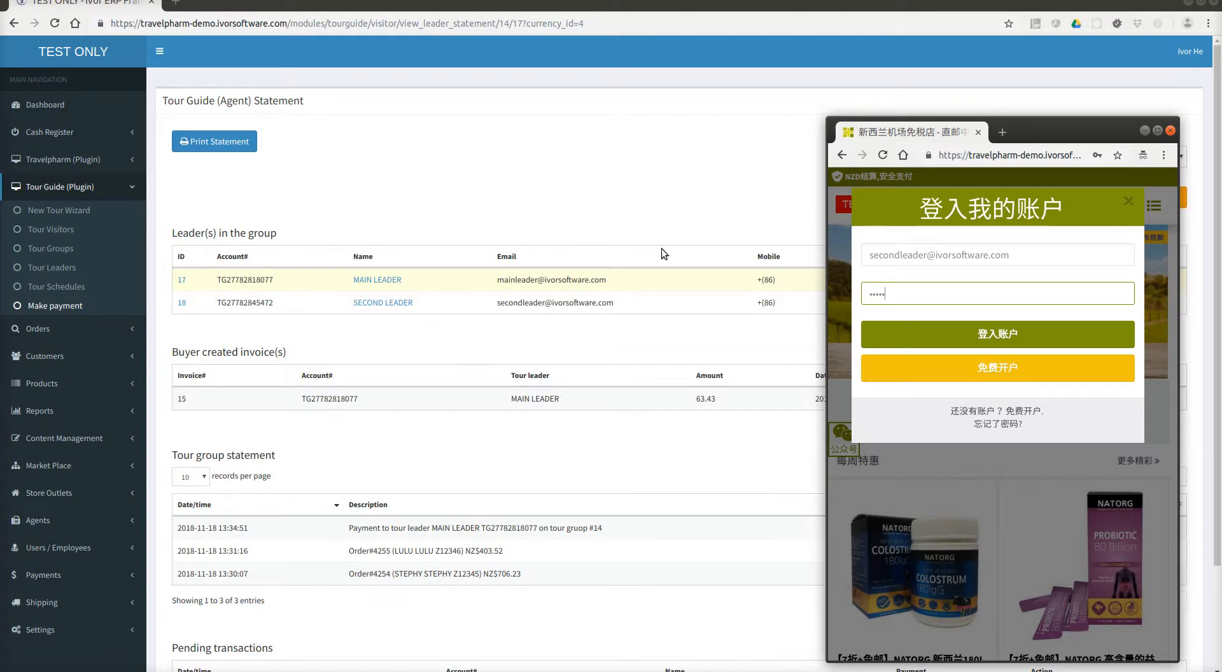
click(931, 338)
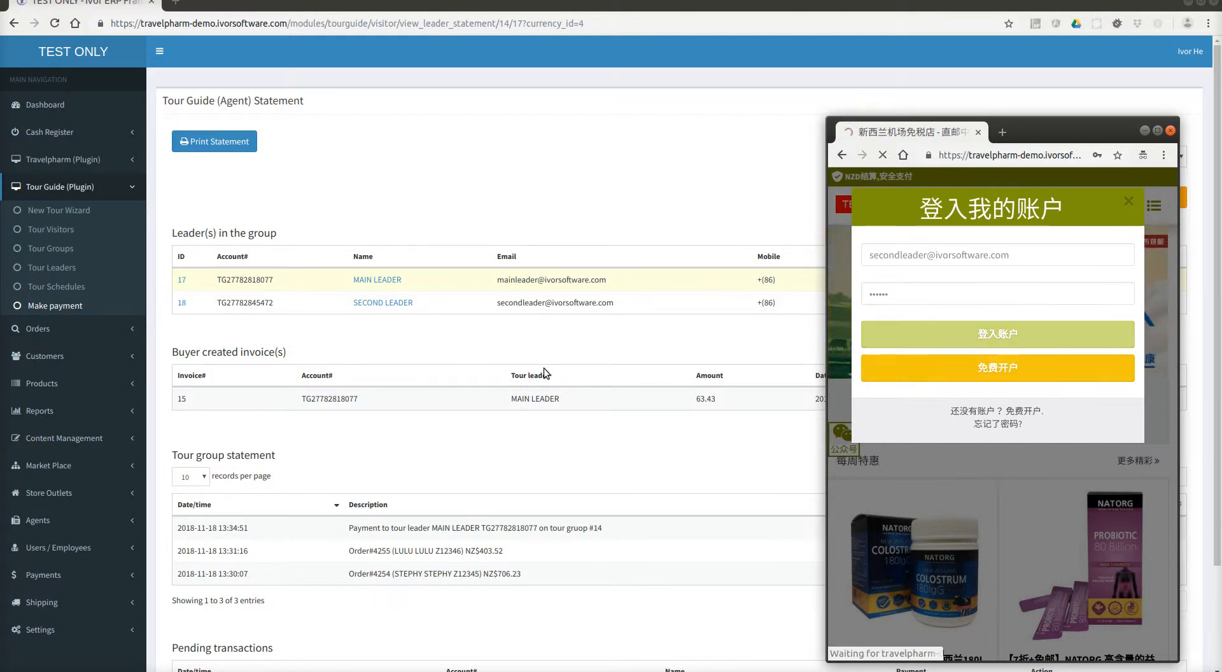
click(68, 305)
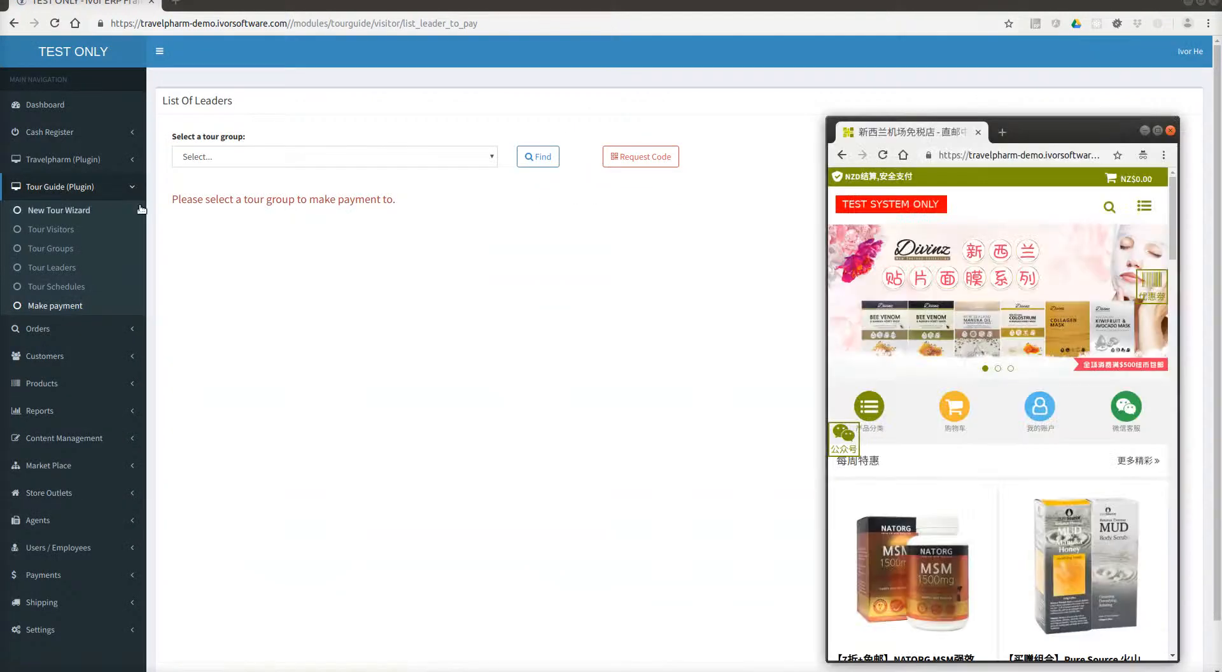
Request the second leader's NZ$42.28 payout code in the store and redeem it in the ERP.
click(1057, 405)
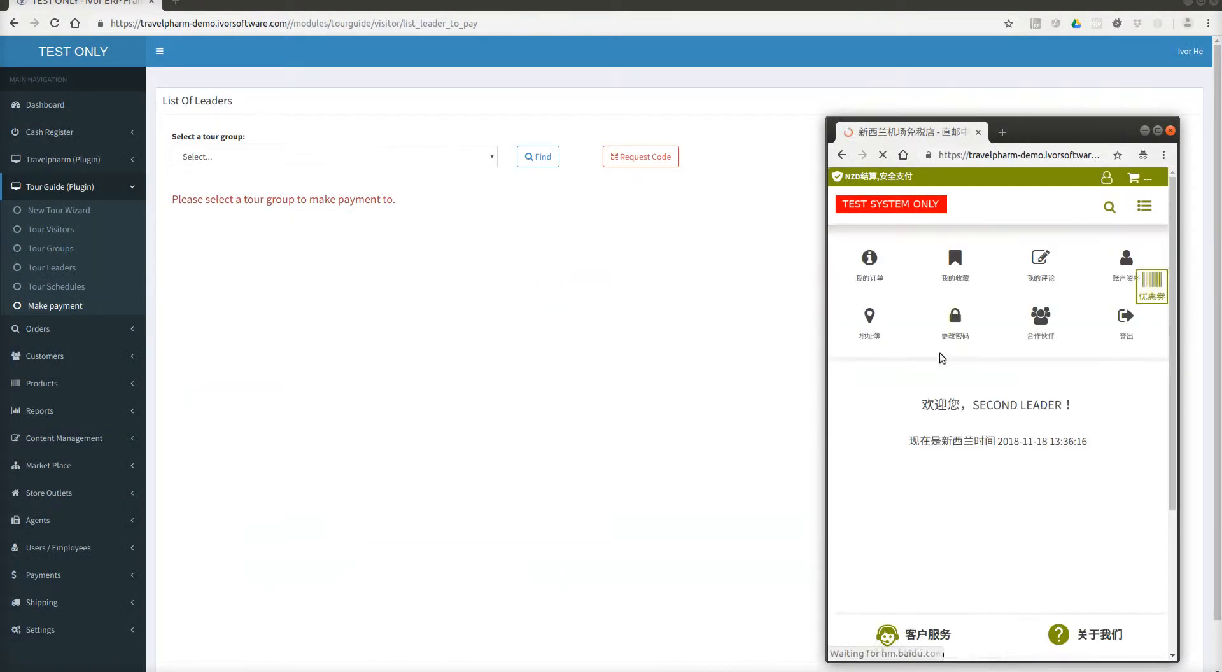
click(1035, 326)
click(1100, 397)
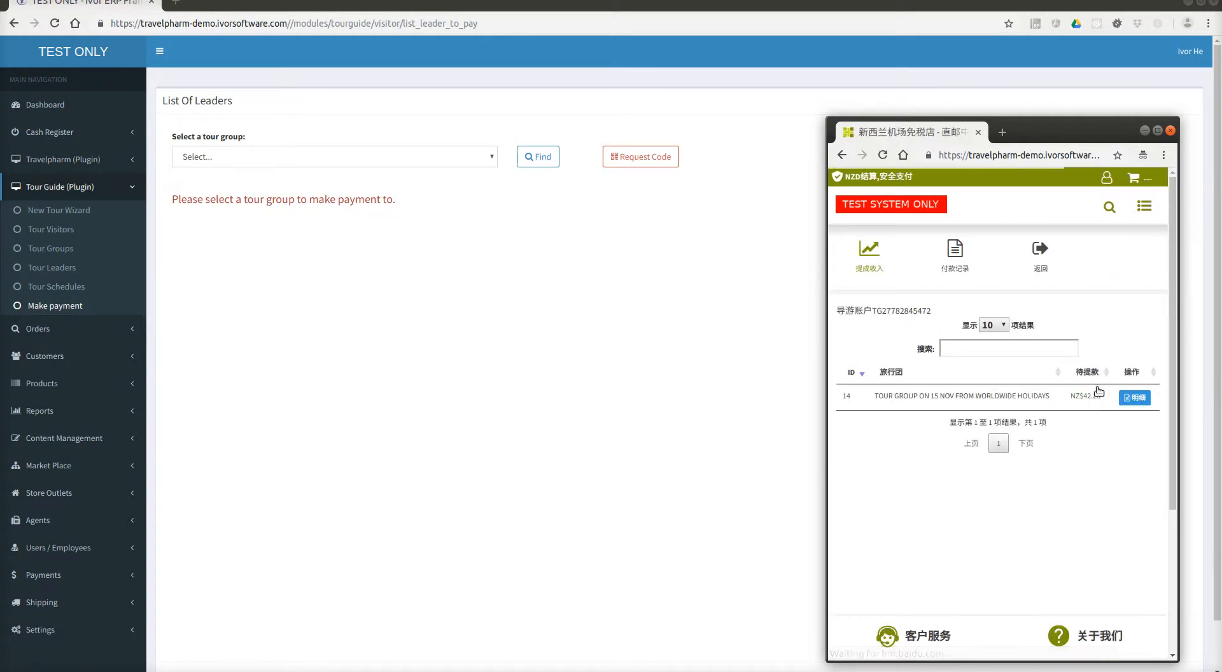
click(1133, 399)
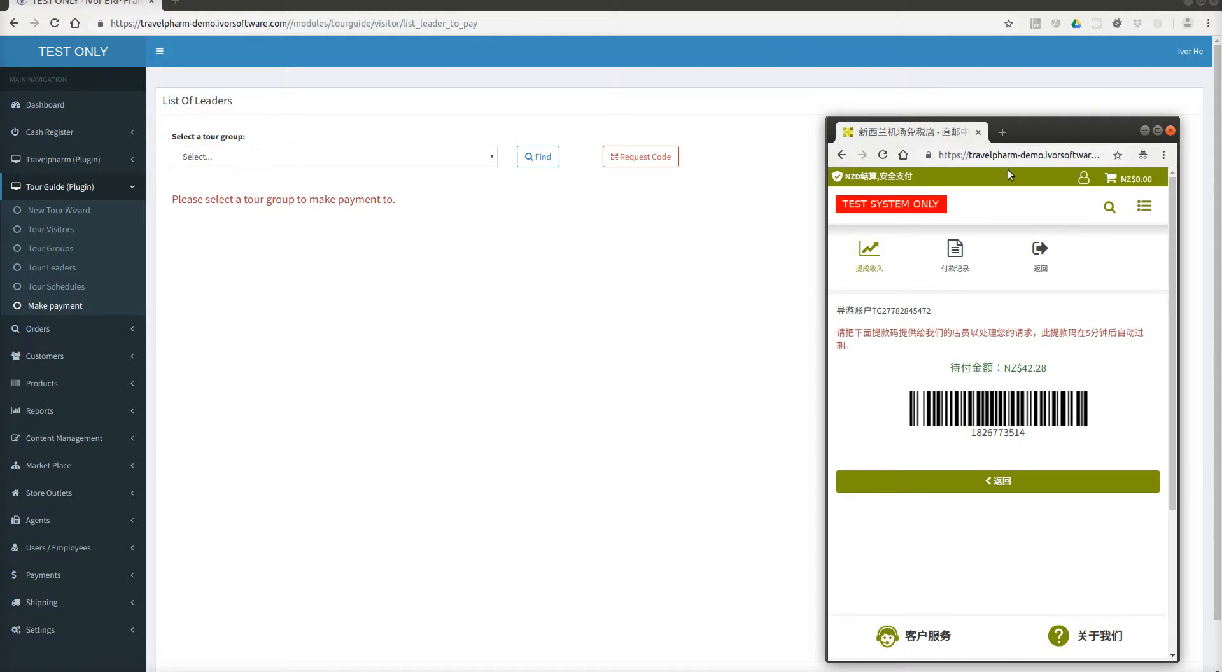
click(638, 159)
click(506, 126)
text(1826773514)
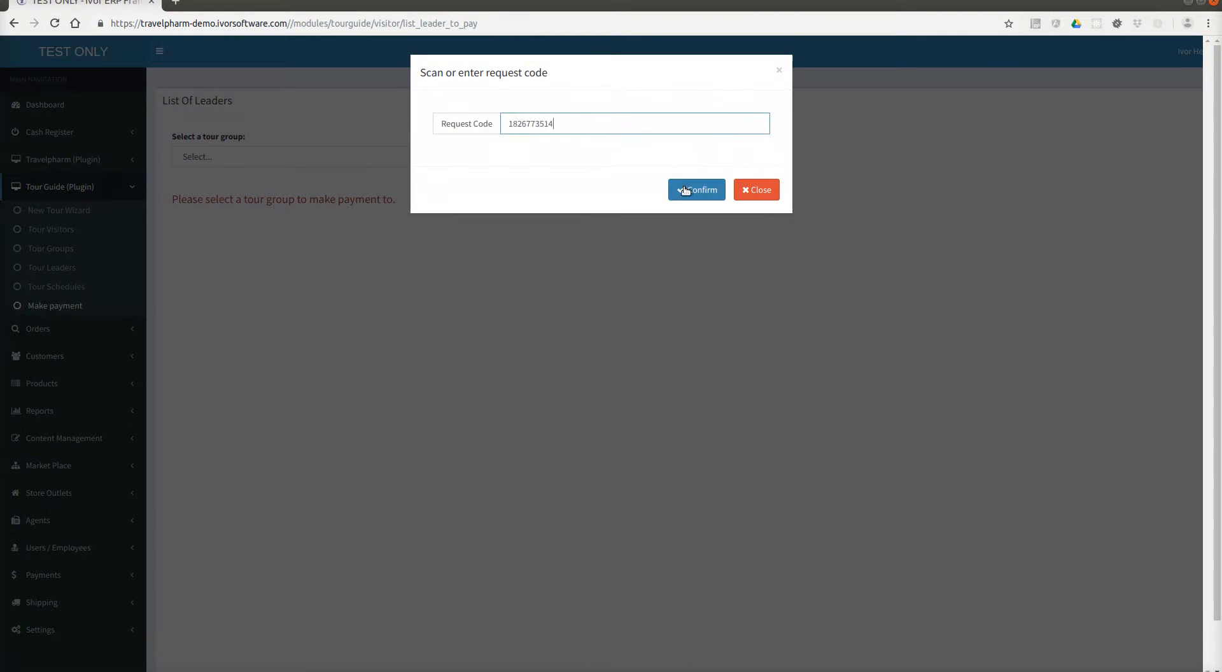
click(686, 189)
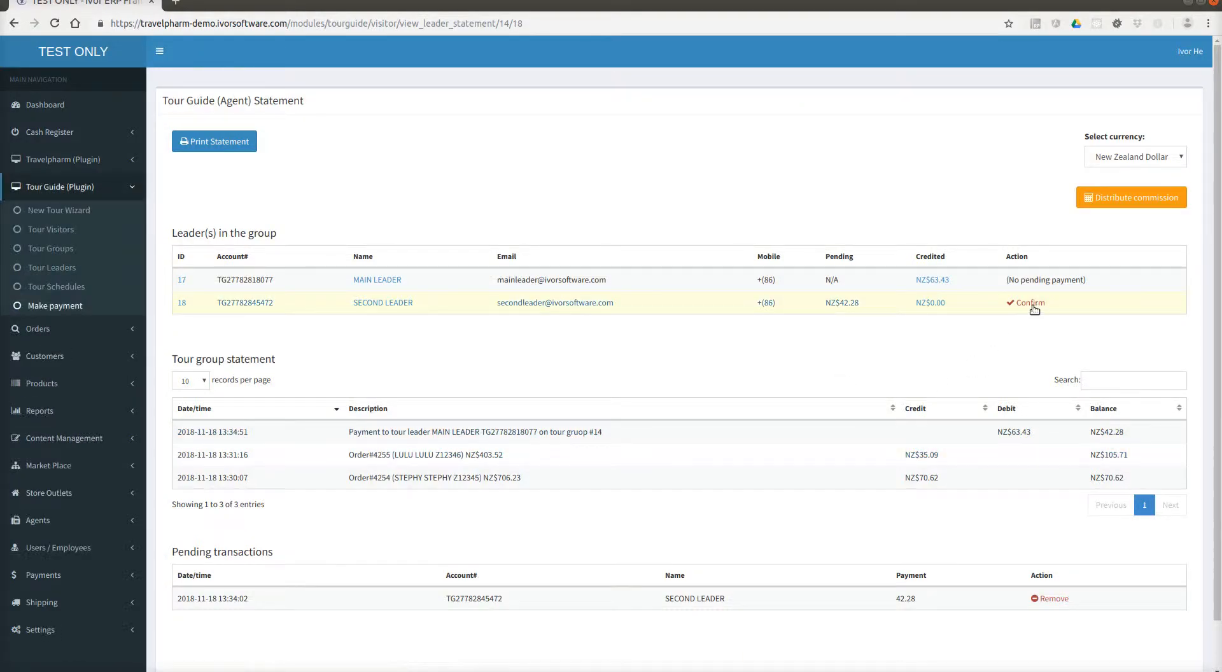
Pay the second leader's NZ$42.28 as buyer-created invoice 16 without printing, and close the store barcode page.
click(1026, 303)
click(722, 102)
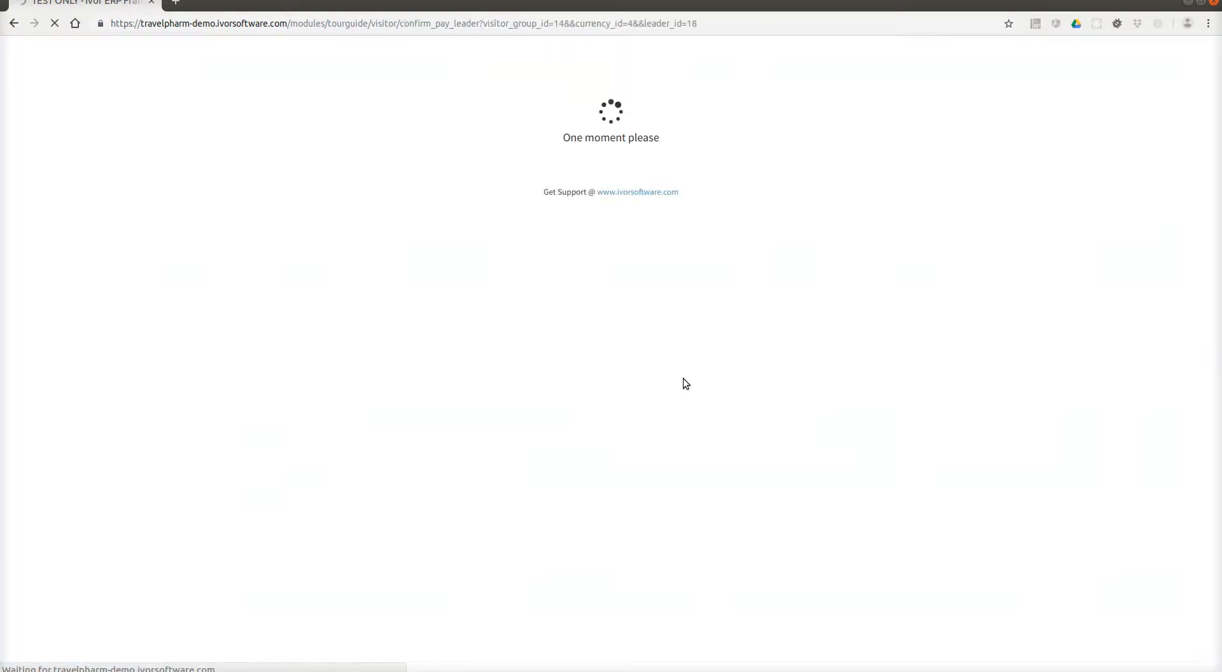
click(655, 276)
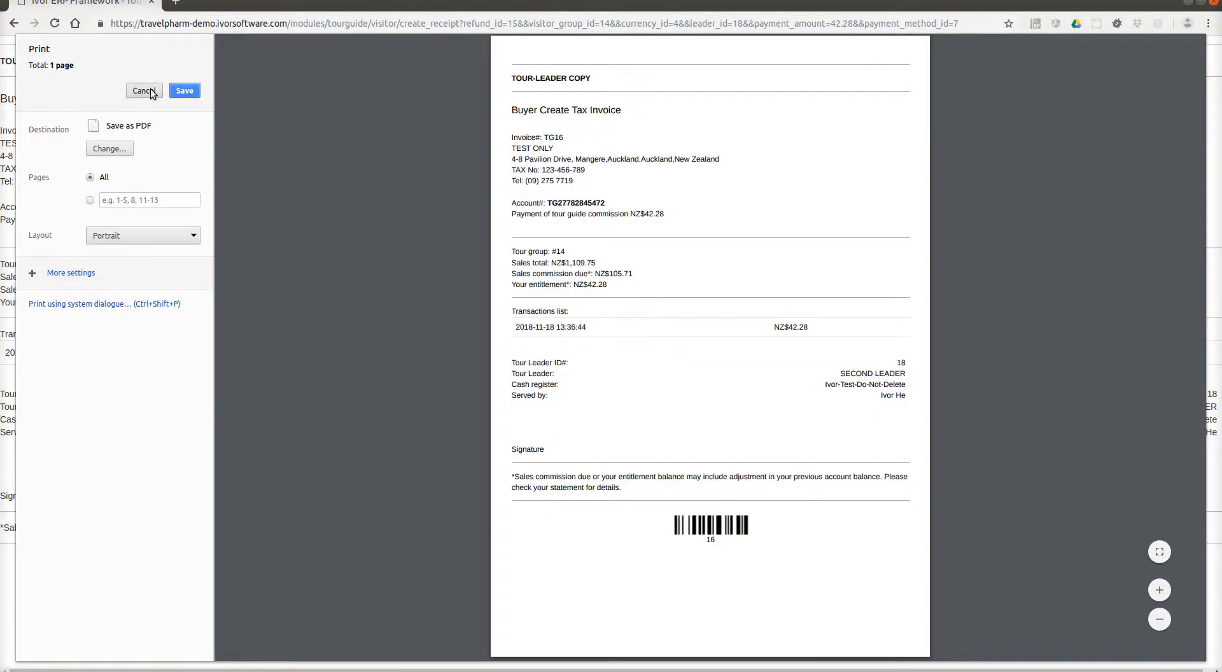
click(144, 91)
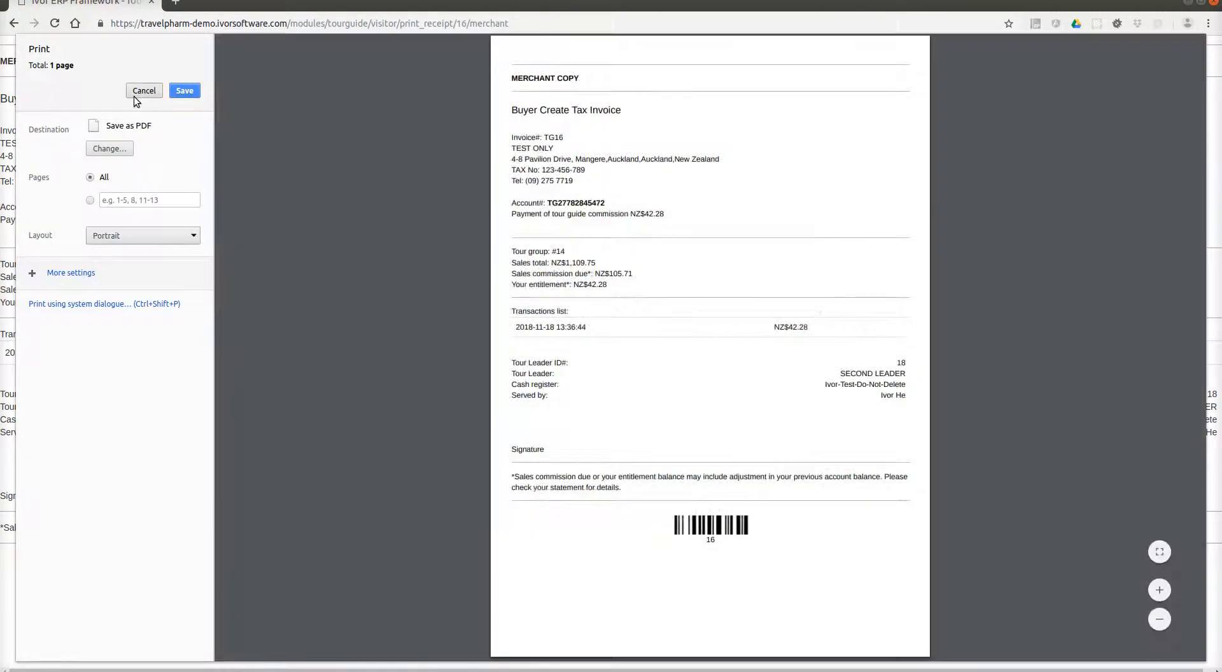
click(142, 91)
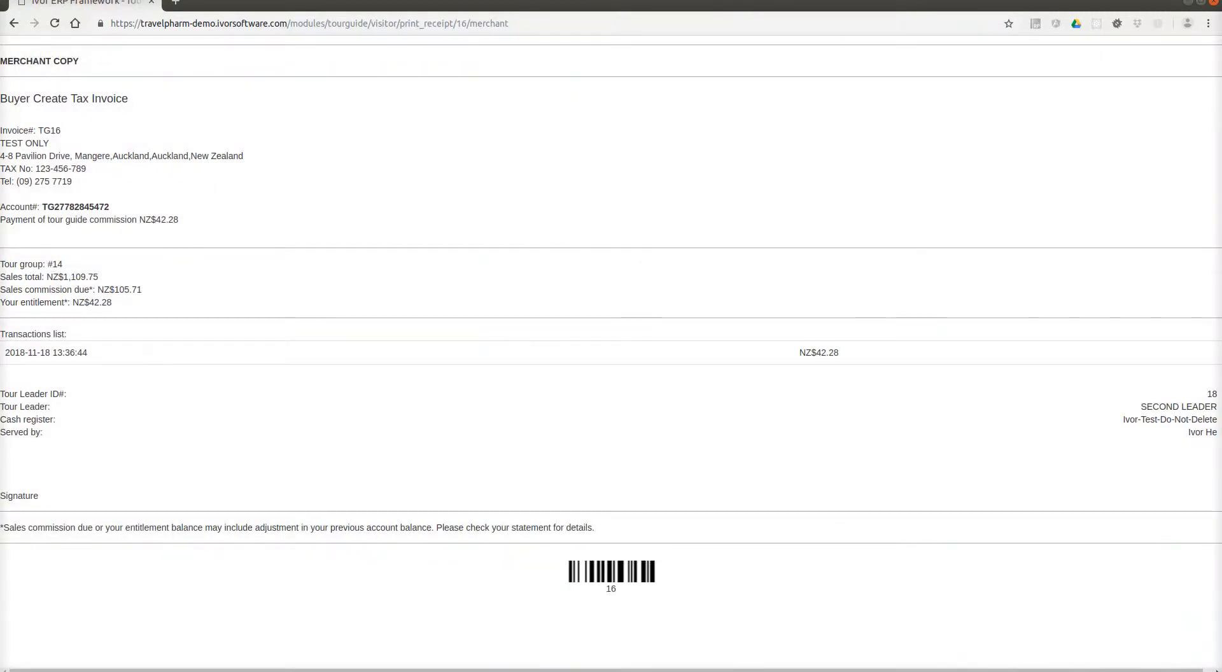
key(alt+Tab)
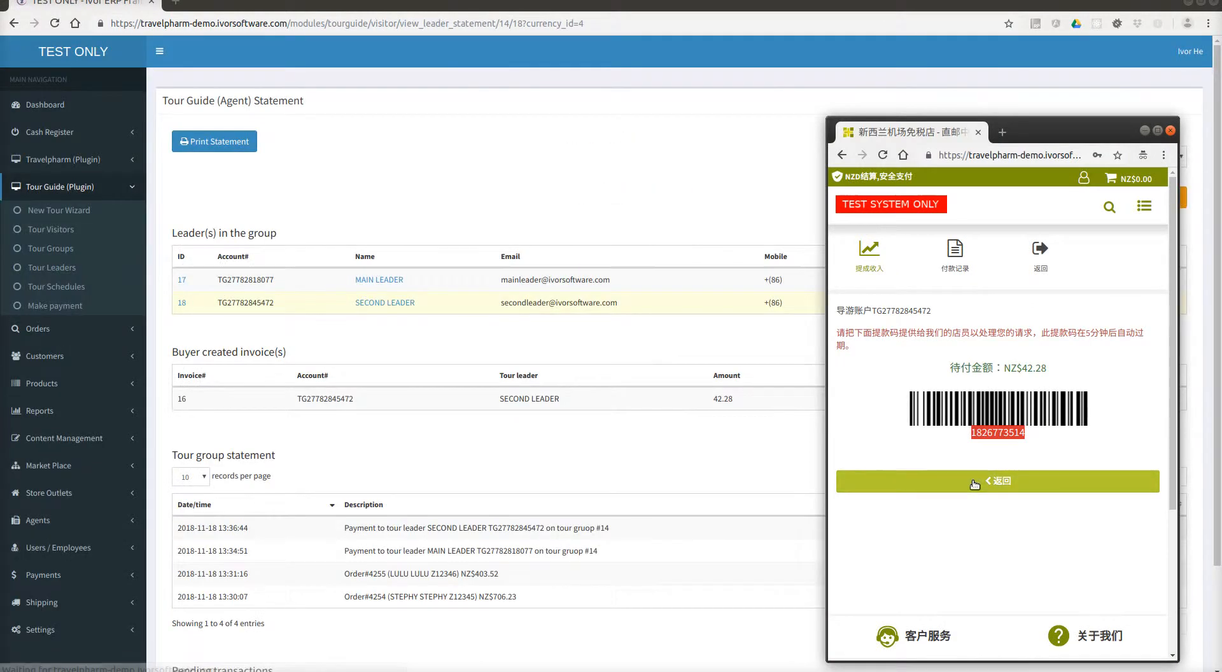
click(972, 480)
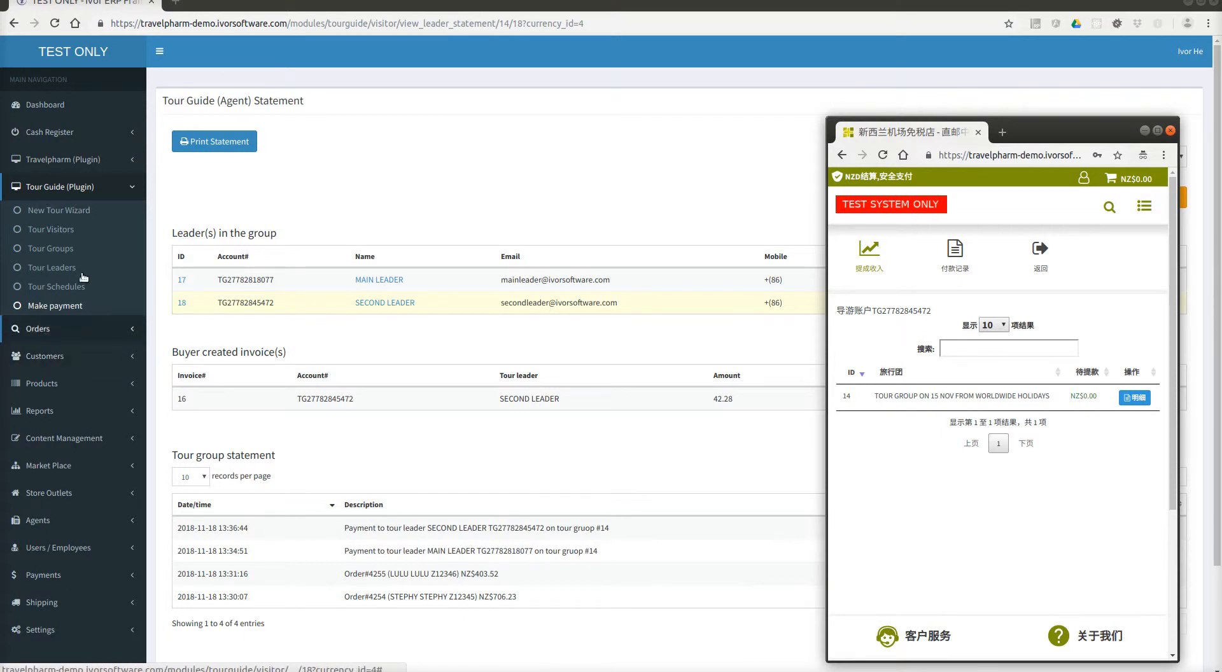
click(75, 134)
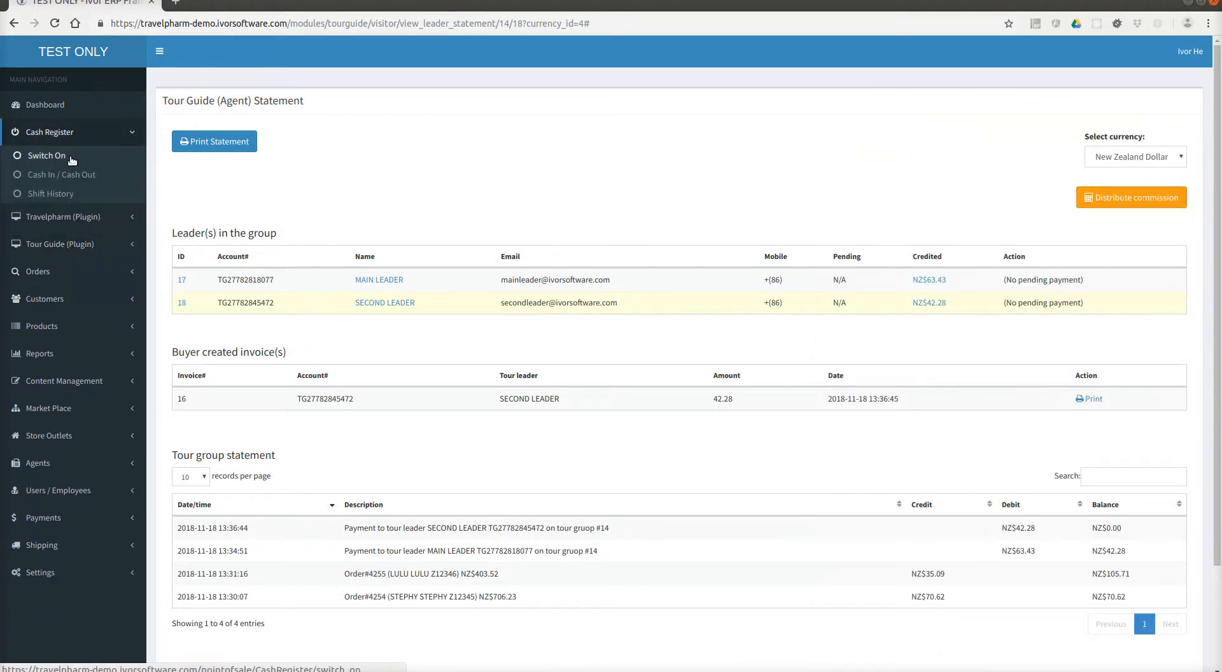
Switch on the cash register and select tour customer Z12 for the sale.
click(46, 156)
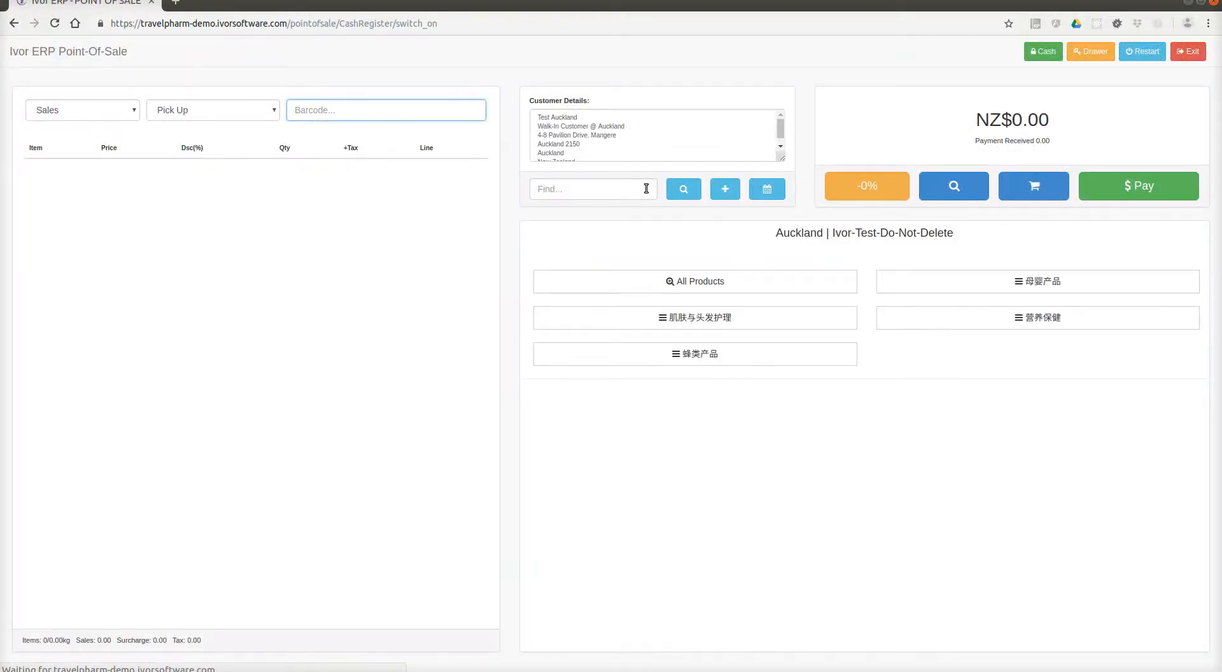
click(600, 192)
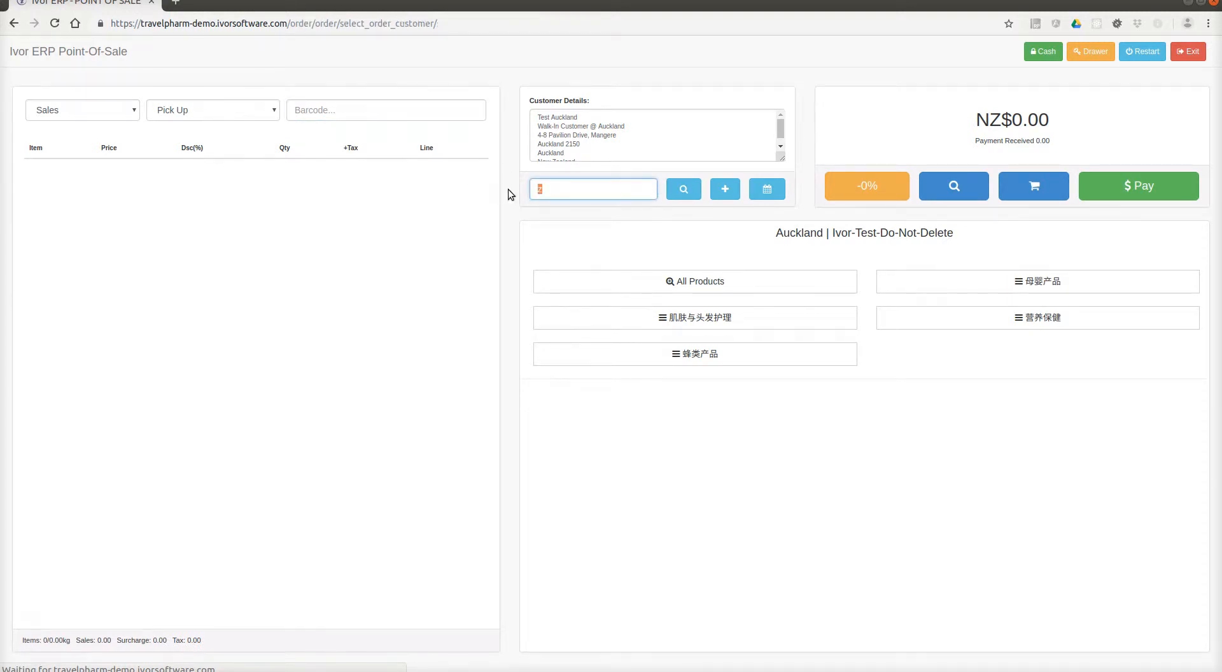
click(1083, 165)
text(Z123)
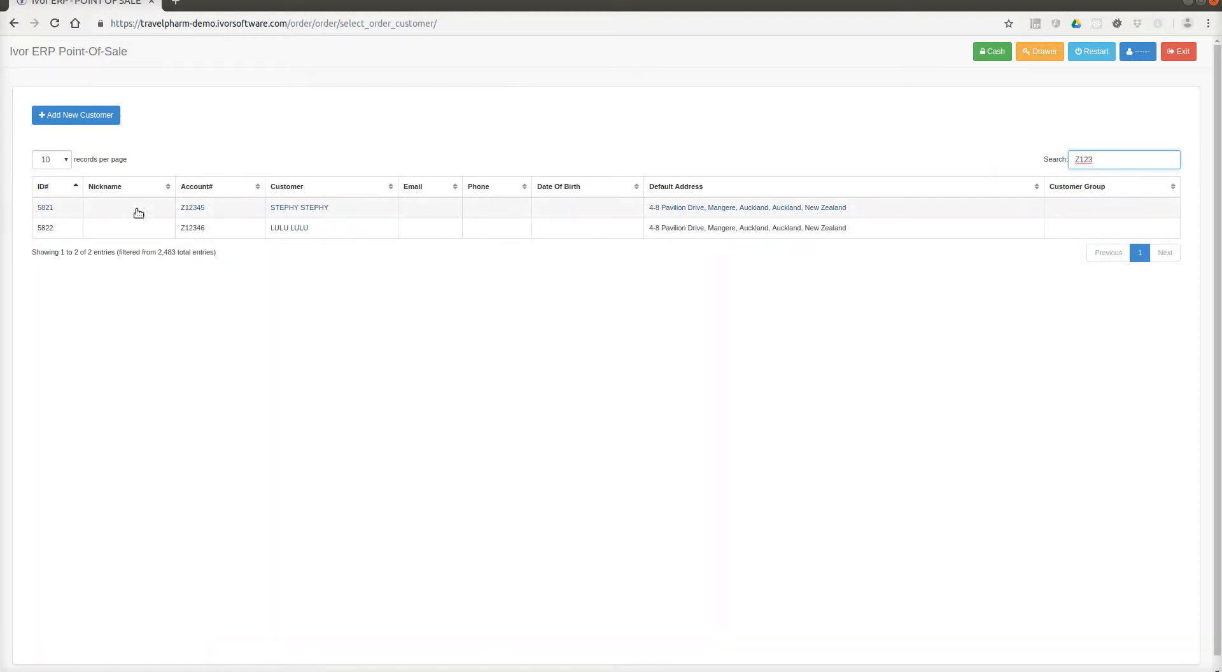
click(292, 211)
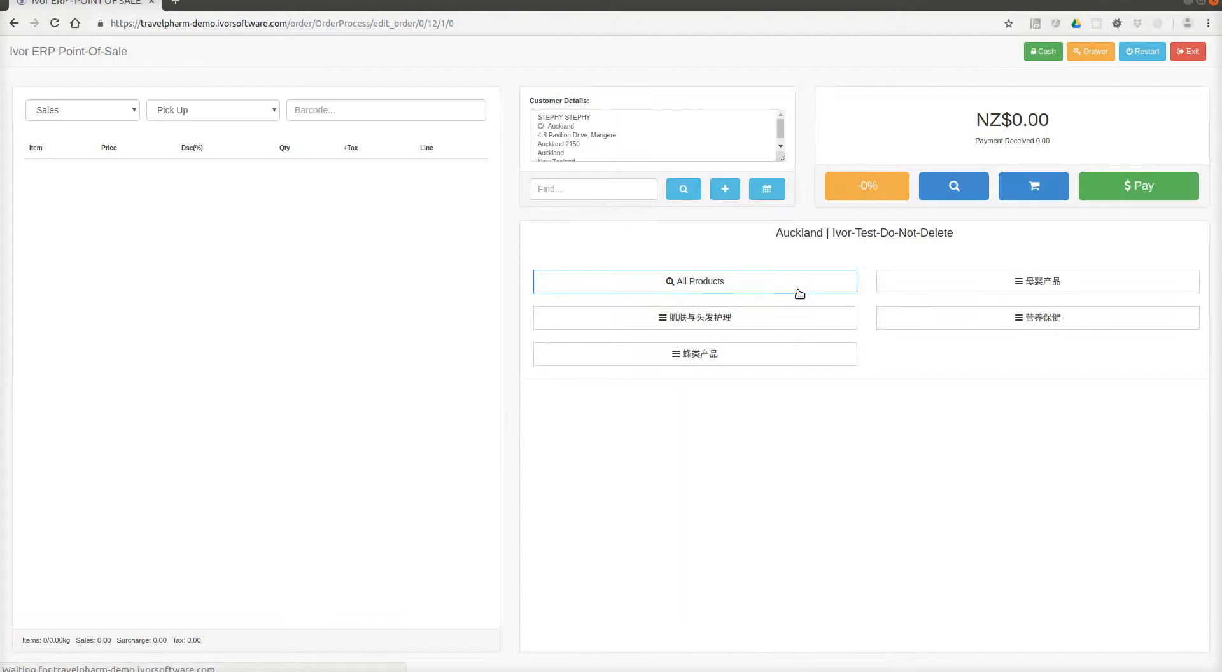
Add four products from All Products to the order.
click(656, 293)
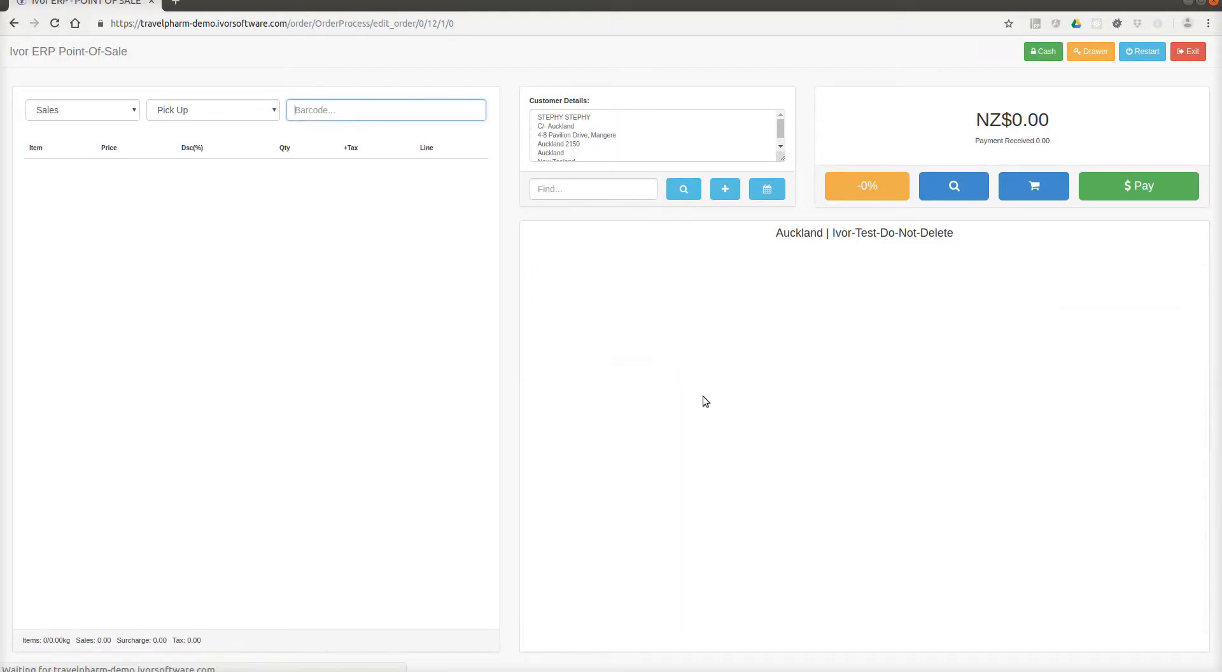
click(767, 556)
click(800, 561)
click(710, 566)
click(976, 619)
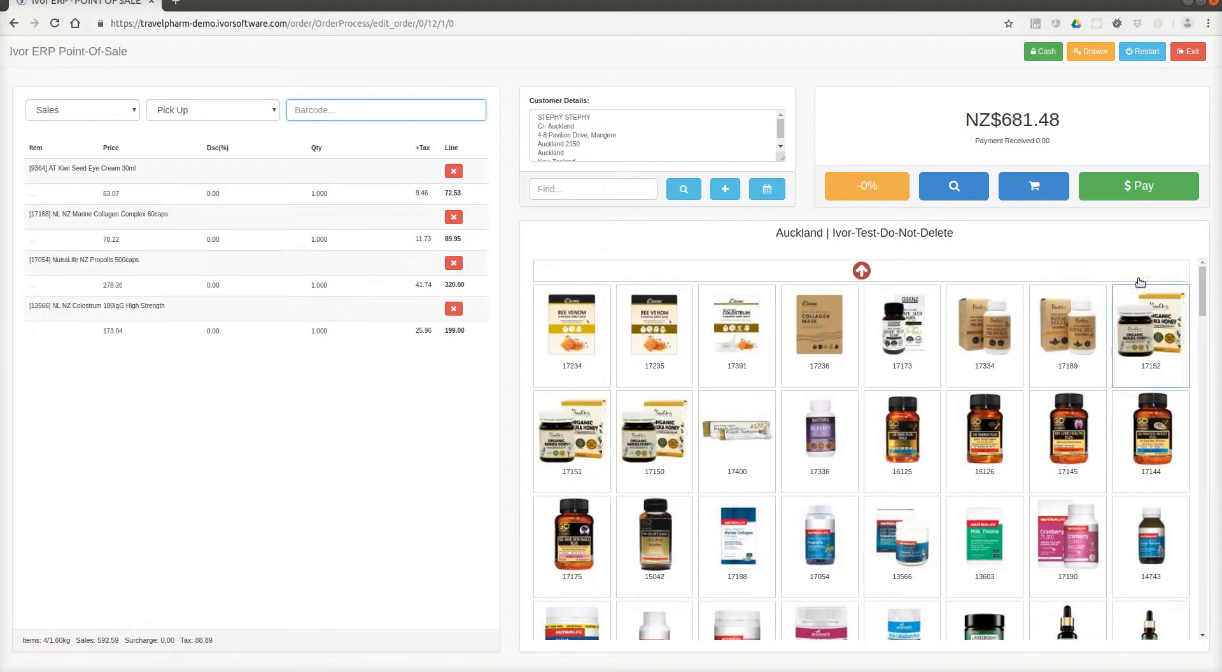
Check out the NZ$681.48 order in cash as a retail pick-up, skipping printing.
click(1134, 197)
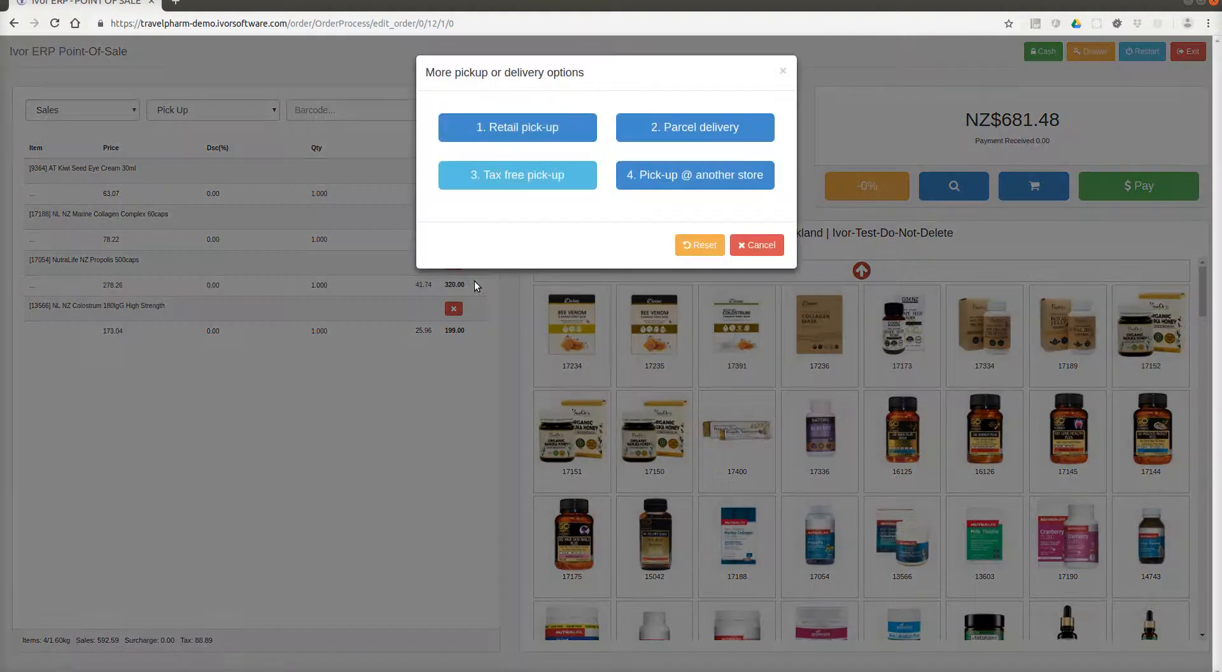
click(528, 131)
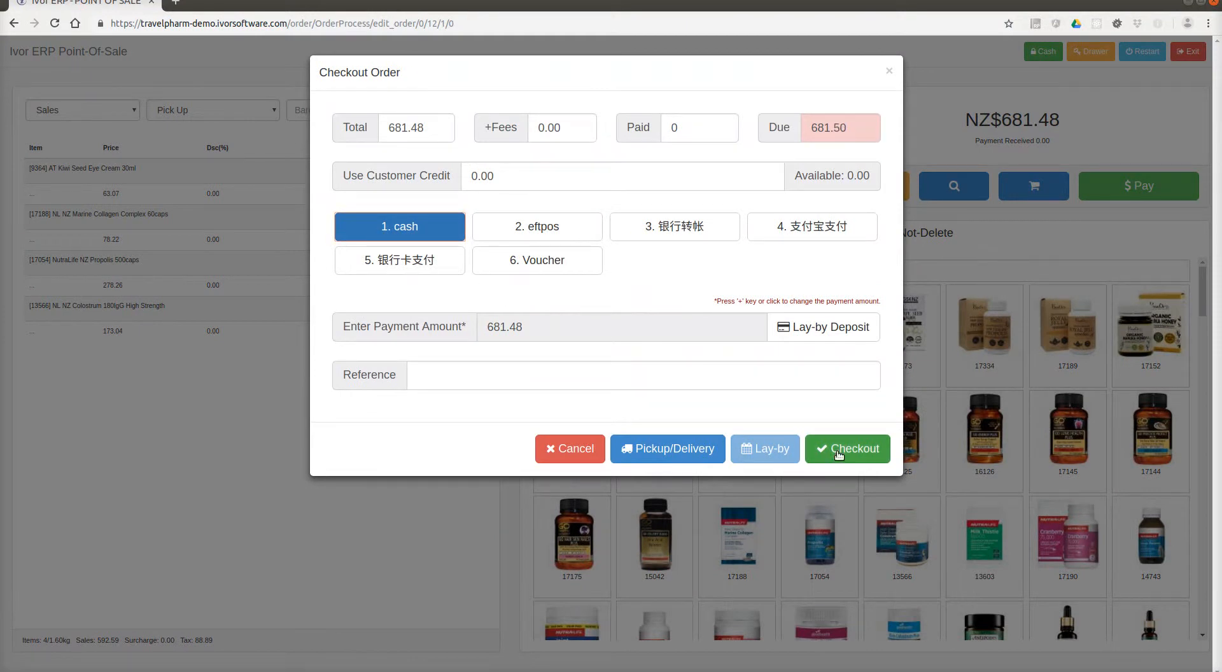
click(838, 454)
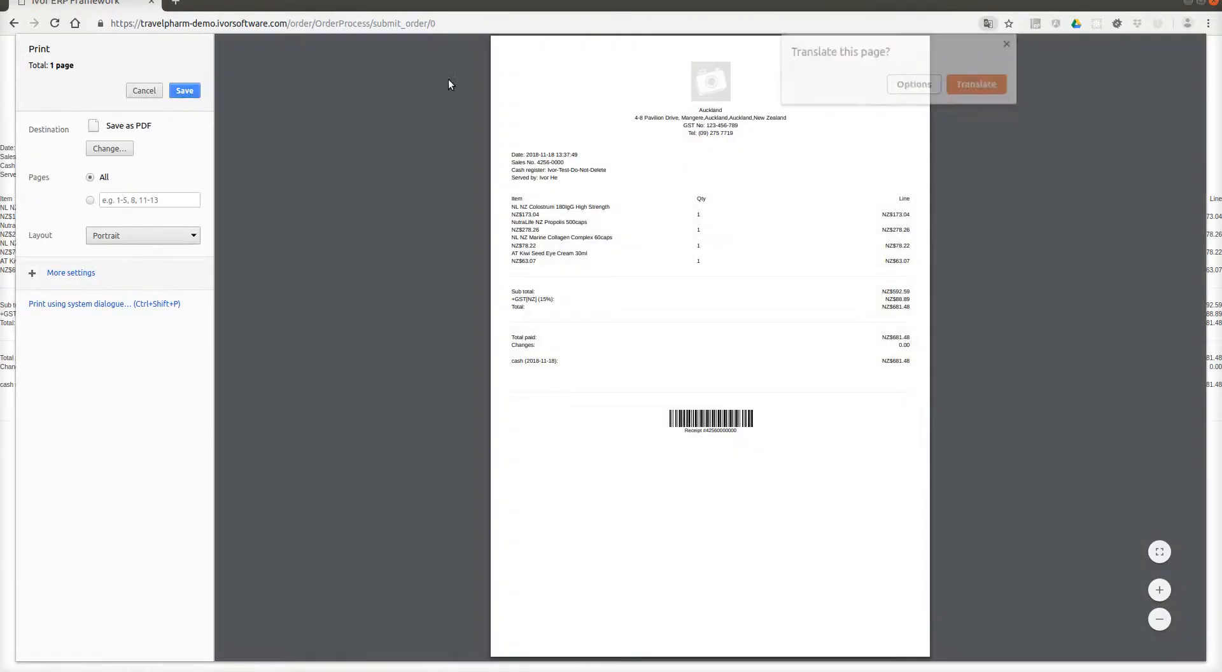
click(156, 91)
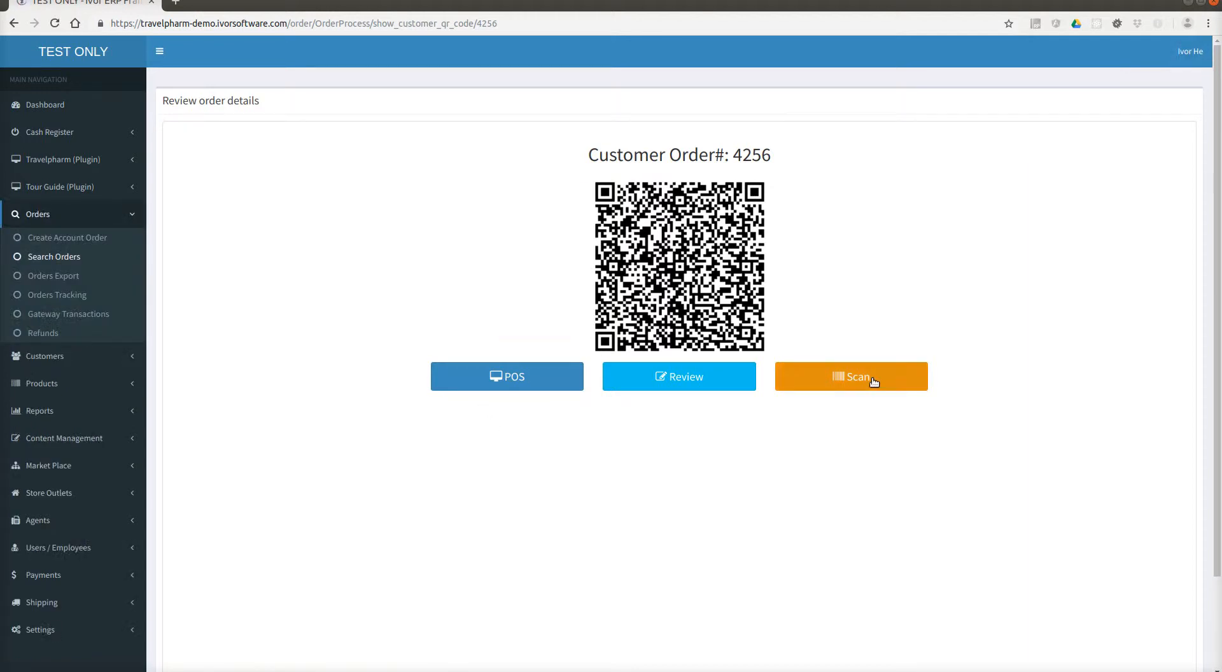
Return to POS, confirm the leader's storefront shows NZ$59.26 pending for tour group 14, then exit.
click(445, 373)
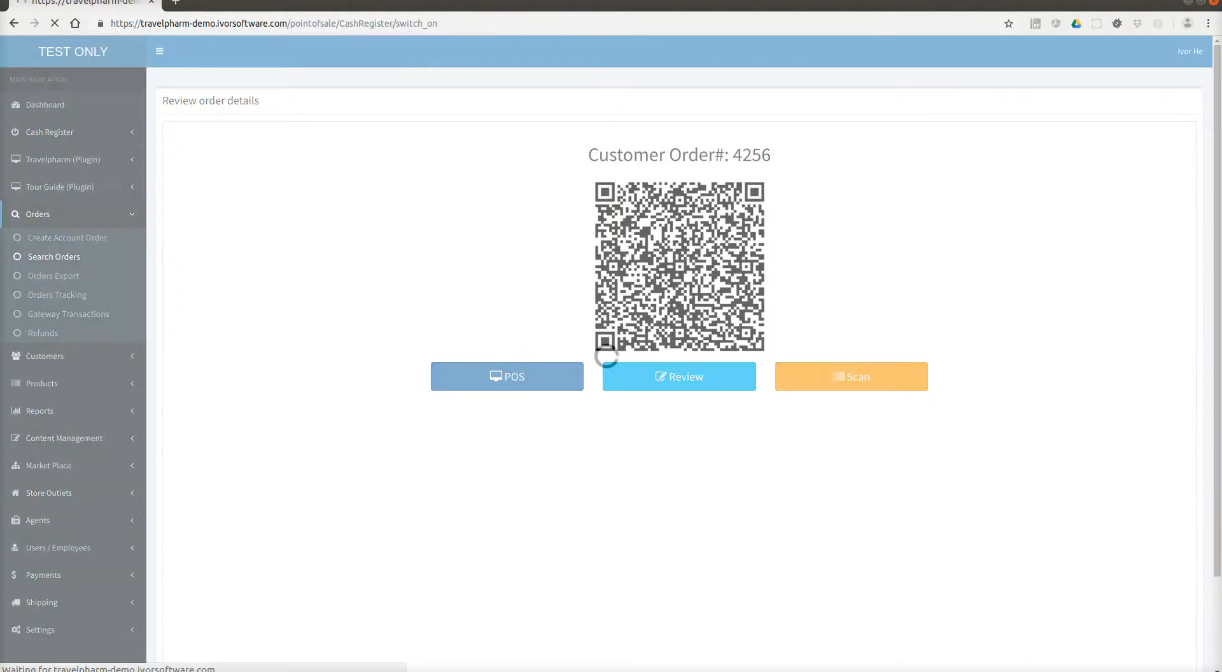
key(alt+Tab)
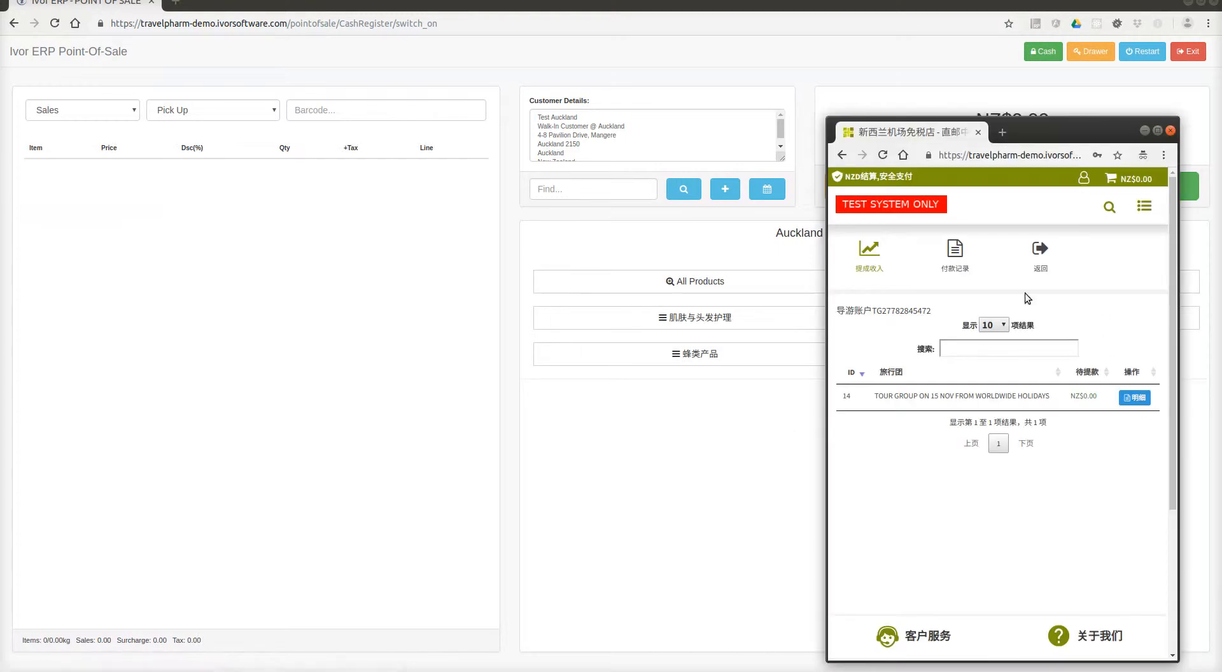
click(869, 255)
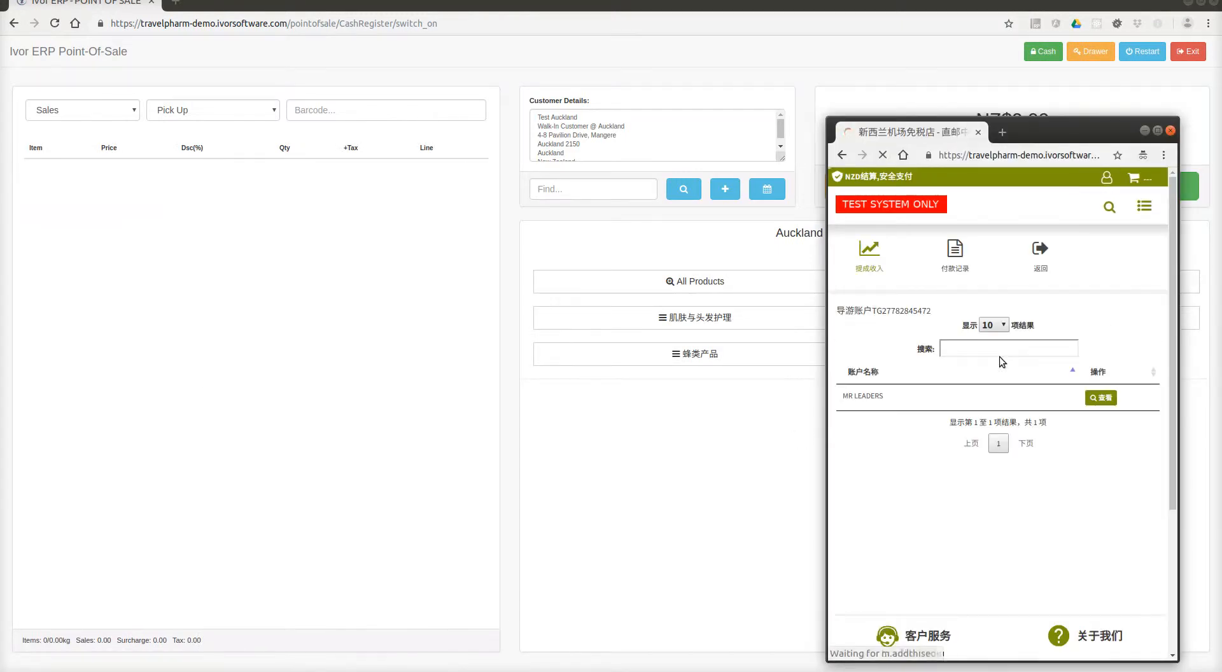
click(1105, 399)
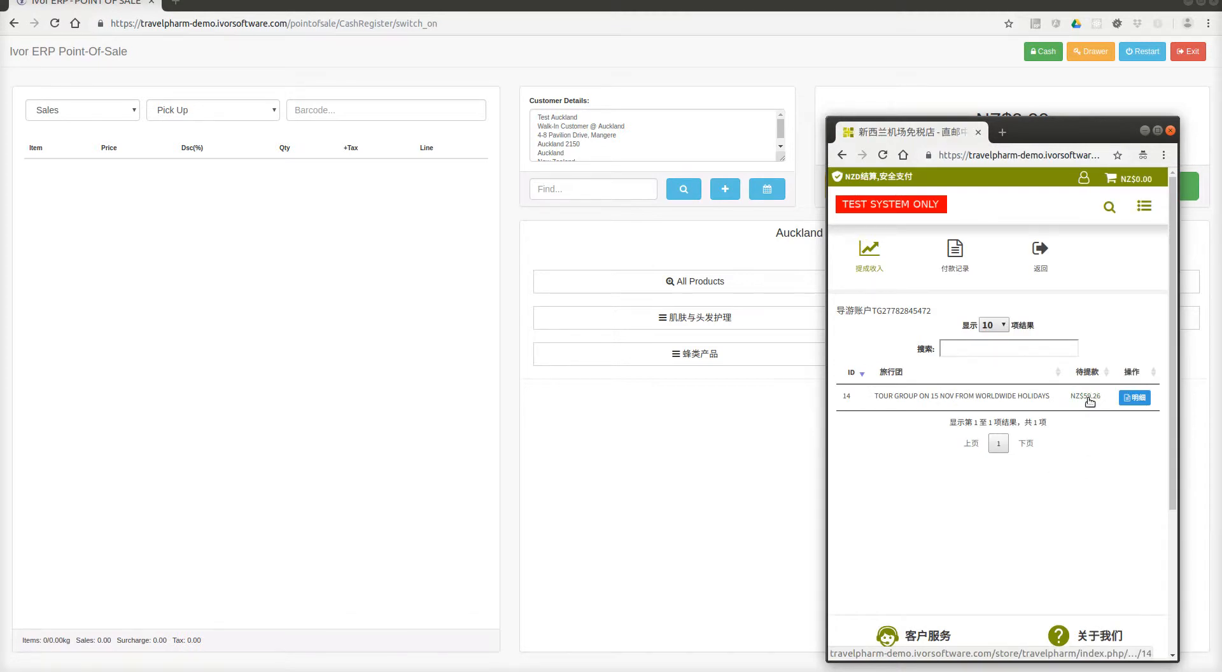
click(1174, 57)
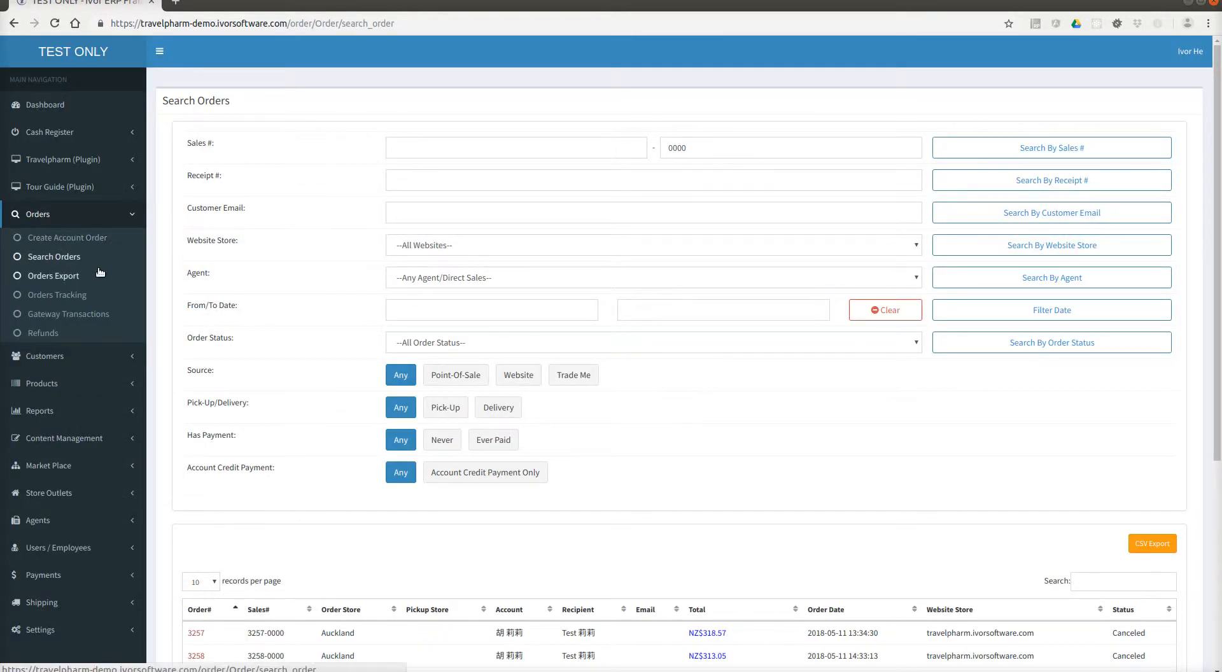
click(68, 189)
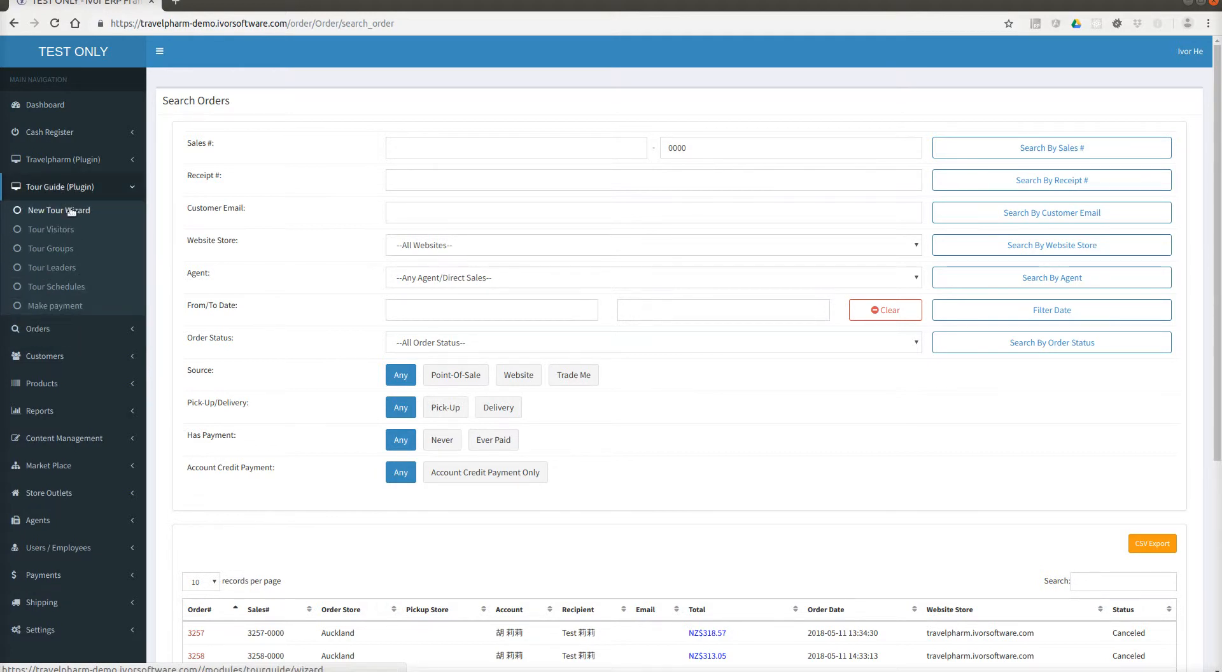
click(69, 211)
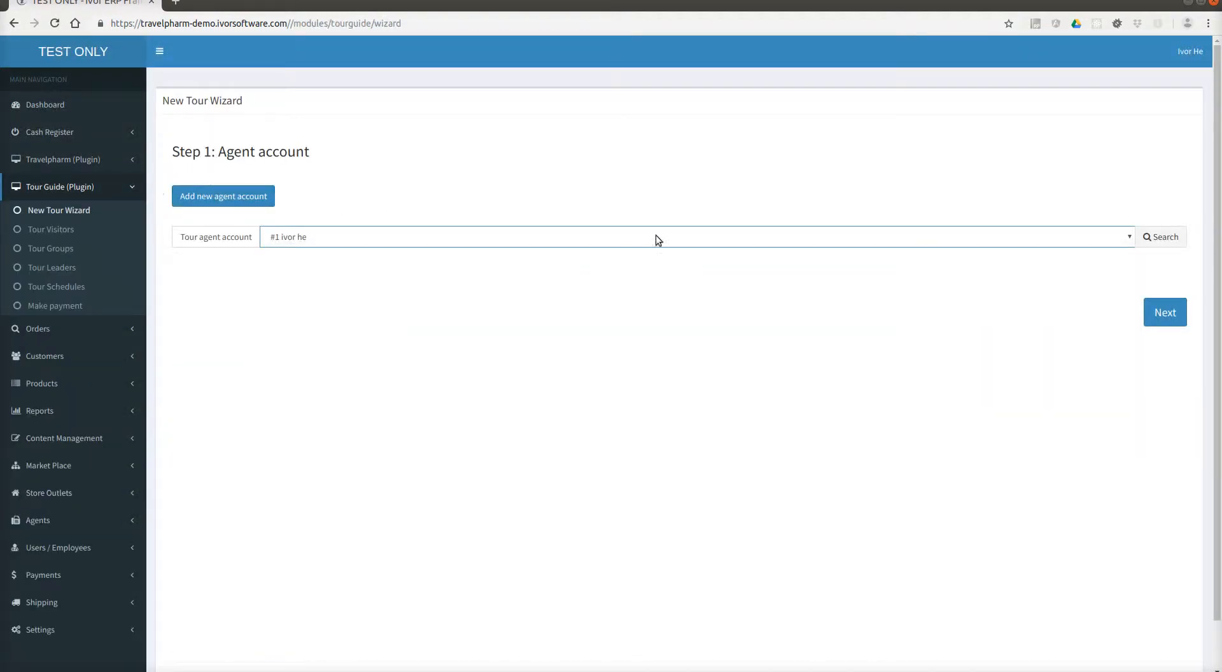
click(222, 196)
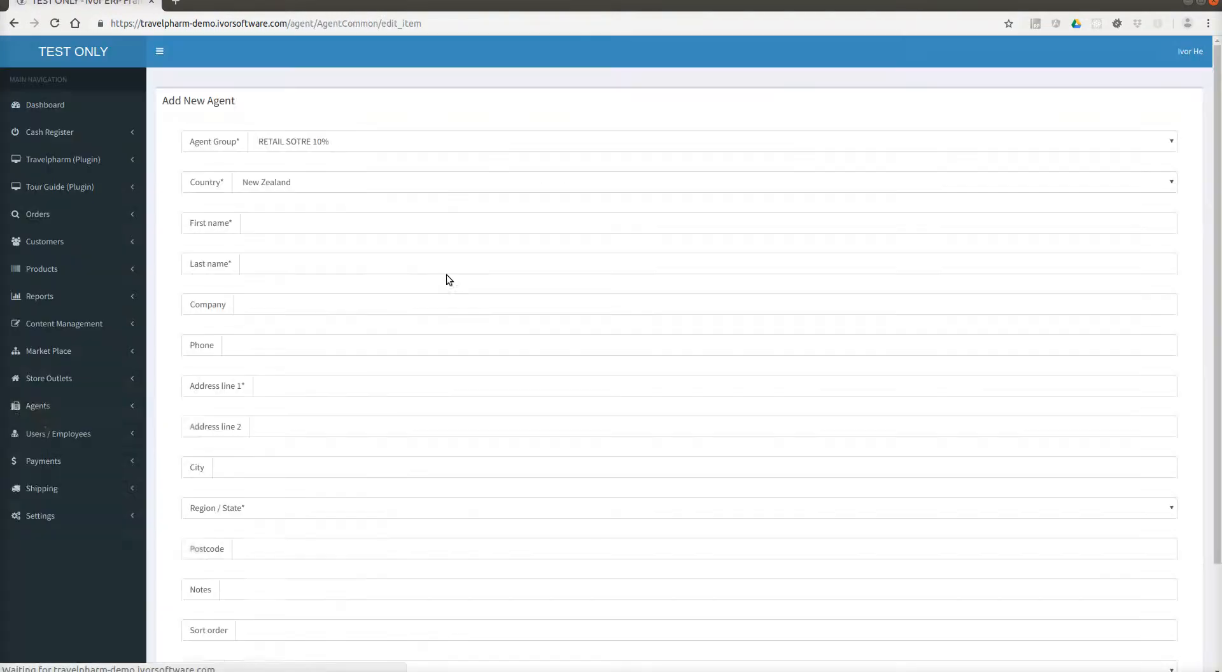
click(337, 226)
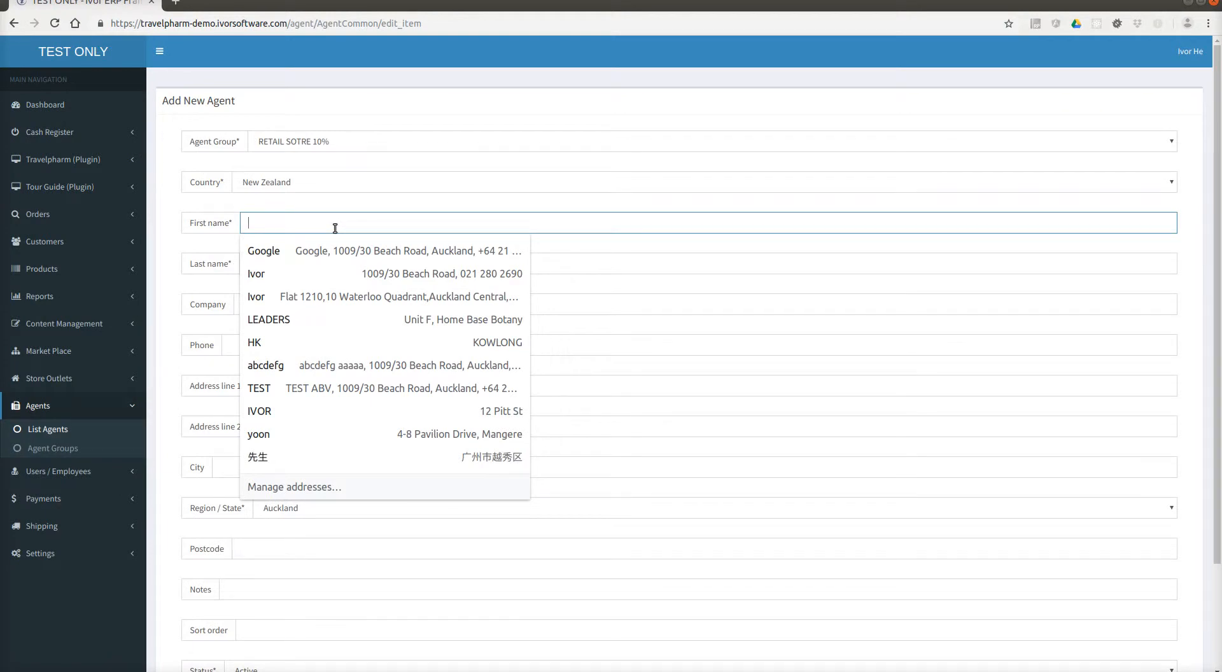
text(m)
key(BackSpace)
text(MS)
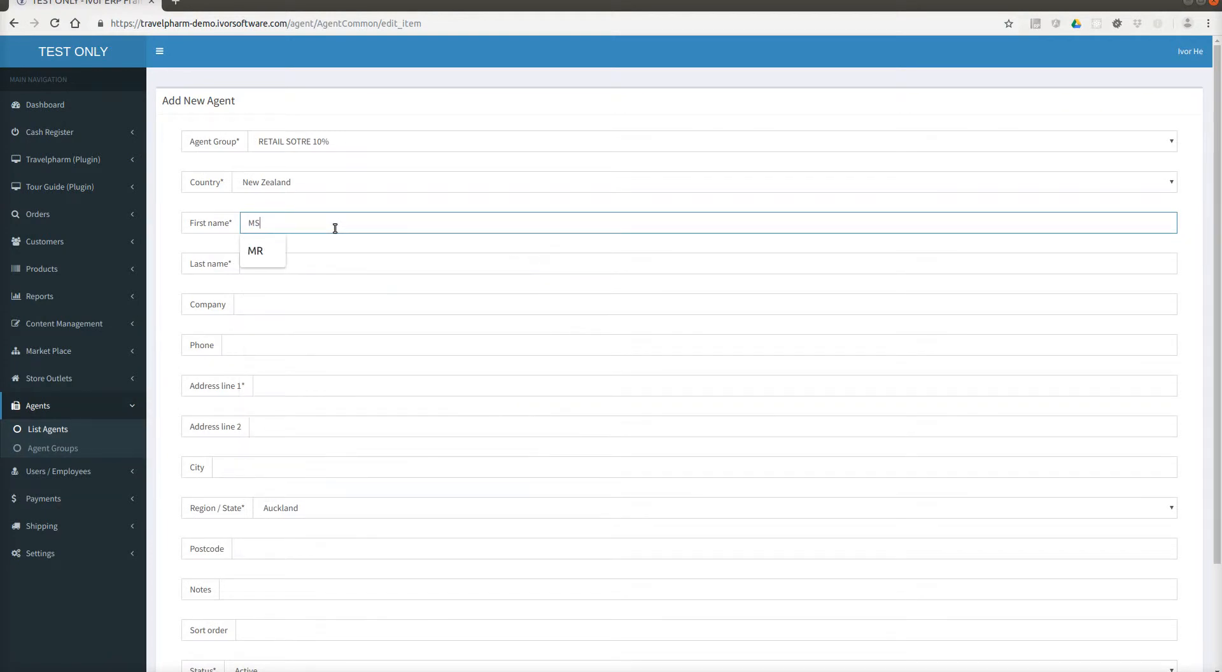
key(Tab)
text(LEADERS)
key(Tab)
key(Tab)
key(Tab)
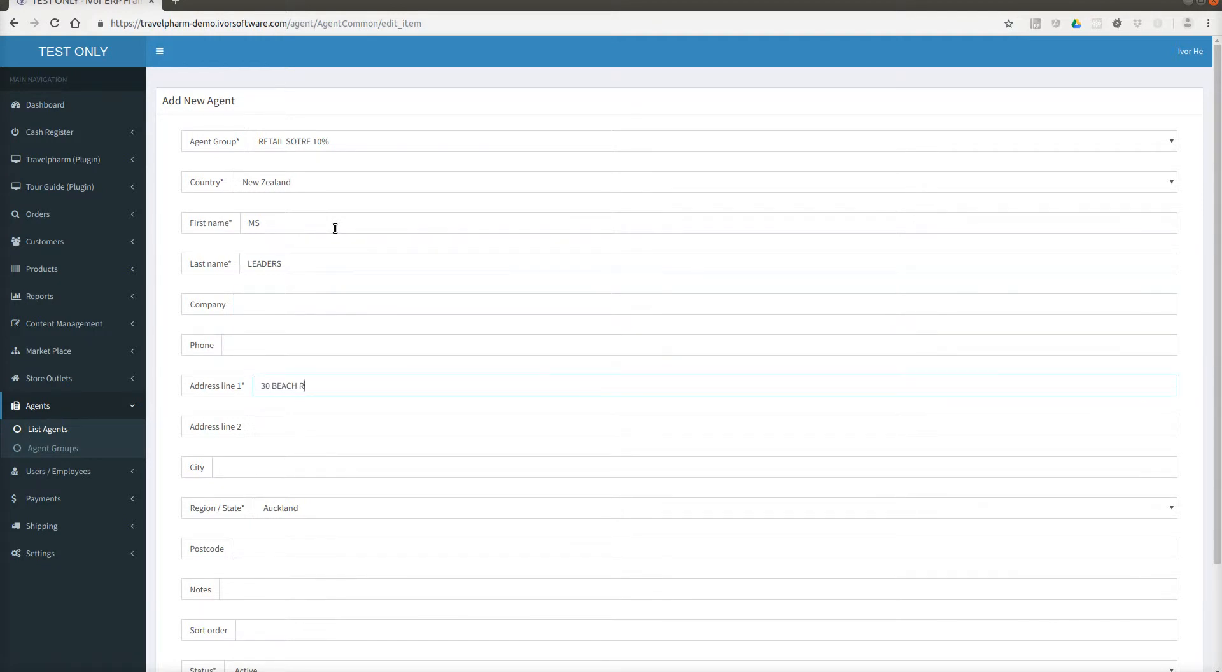
scroll(338, 242, down, 4)
click(270, 577)
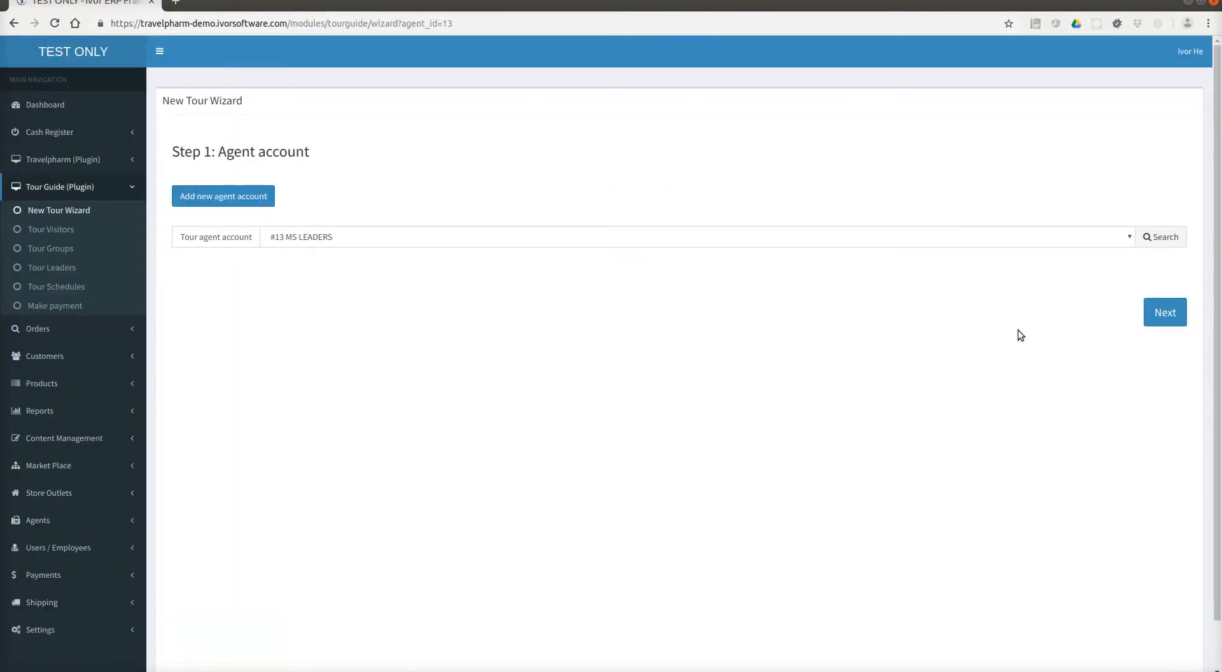
Keep the new agent selected and name the visitor group 'CTS AUCKLAND TOUR 15'.
click(750, 239)
click(749, 239)
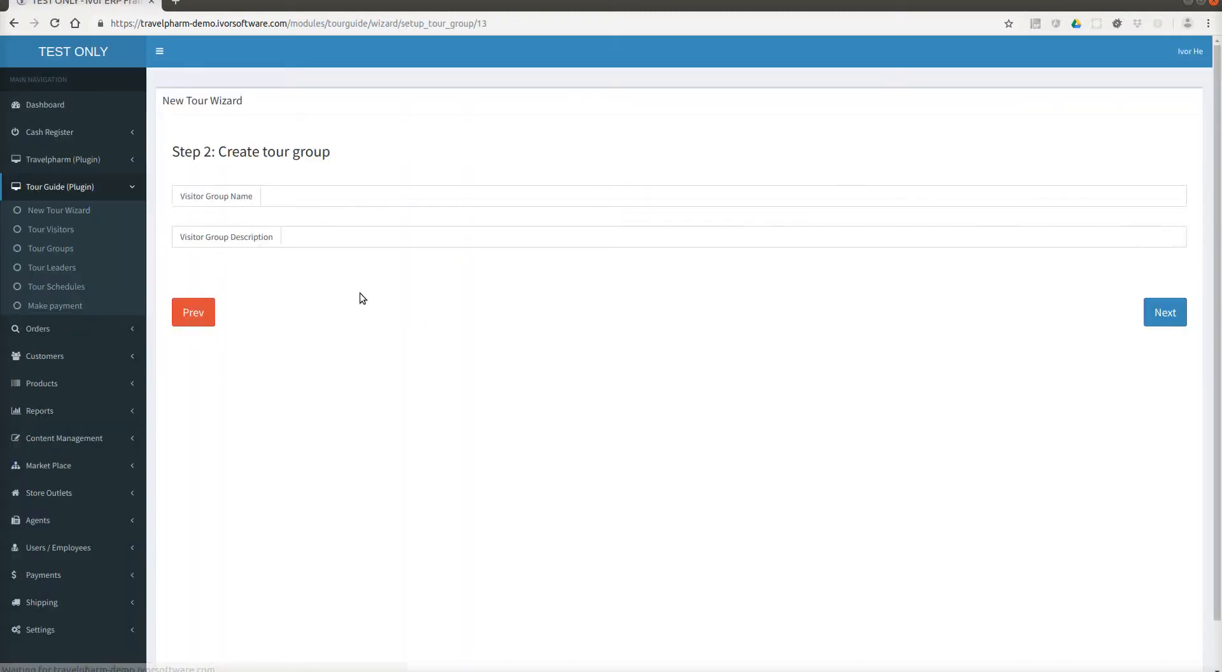
click(341, 194)
text(CTS AUCKLA)
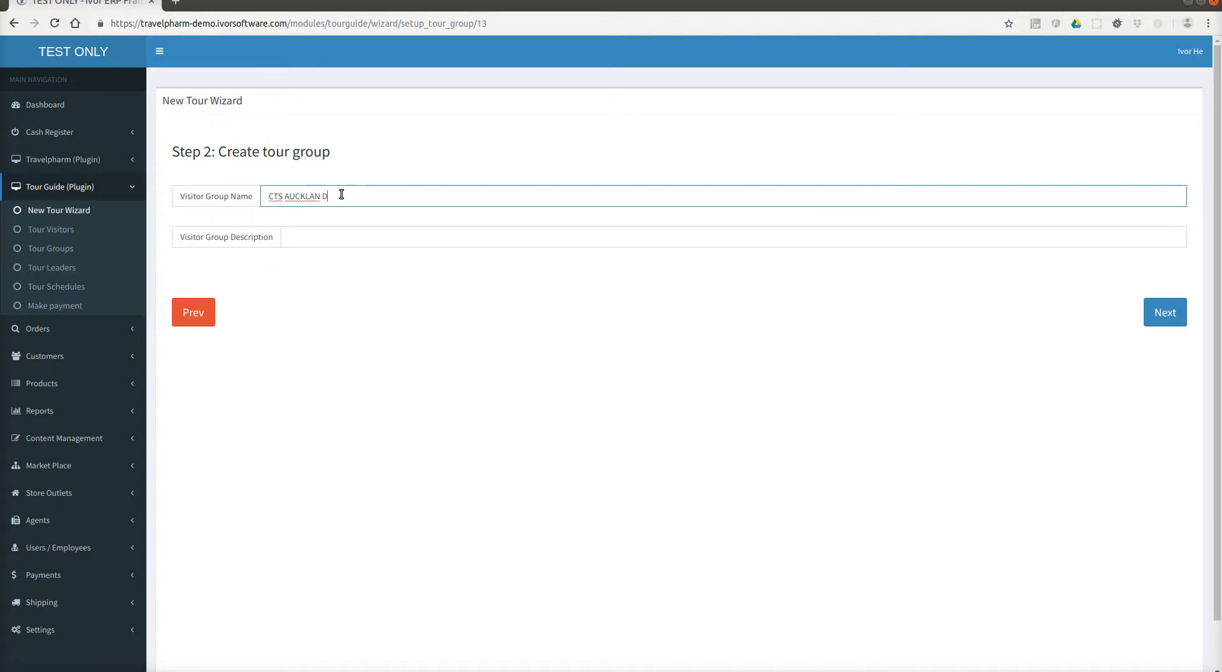
text(ND TOUR 15 NOV AFTERNOON)
click(1154, 317)
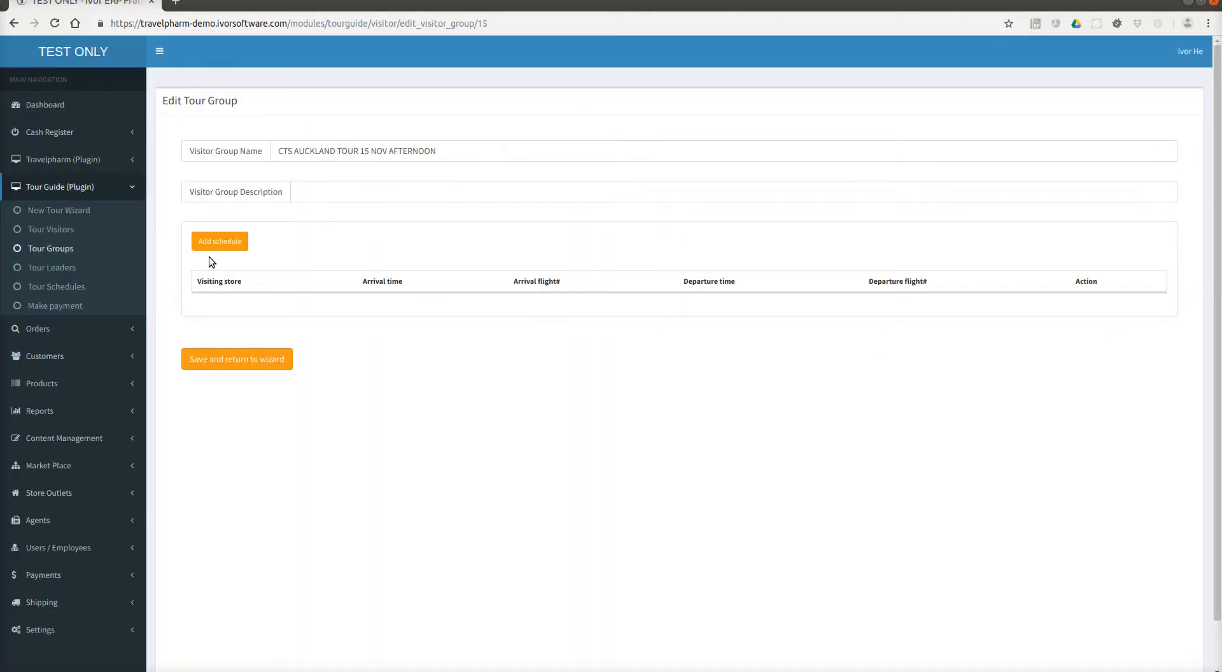
Schedule an Auckland visit arriving 20 Nov 2018 15:50, save the group, and advance to Step 3.
click(220, 242)
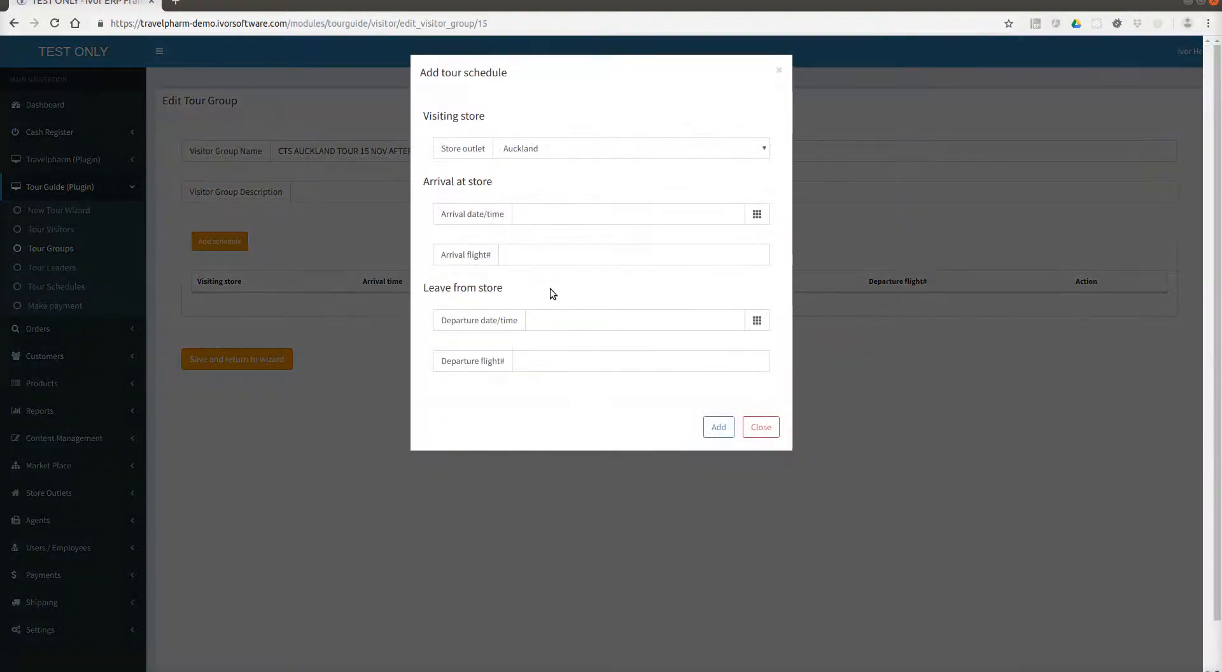
click(757, 213)
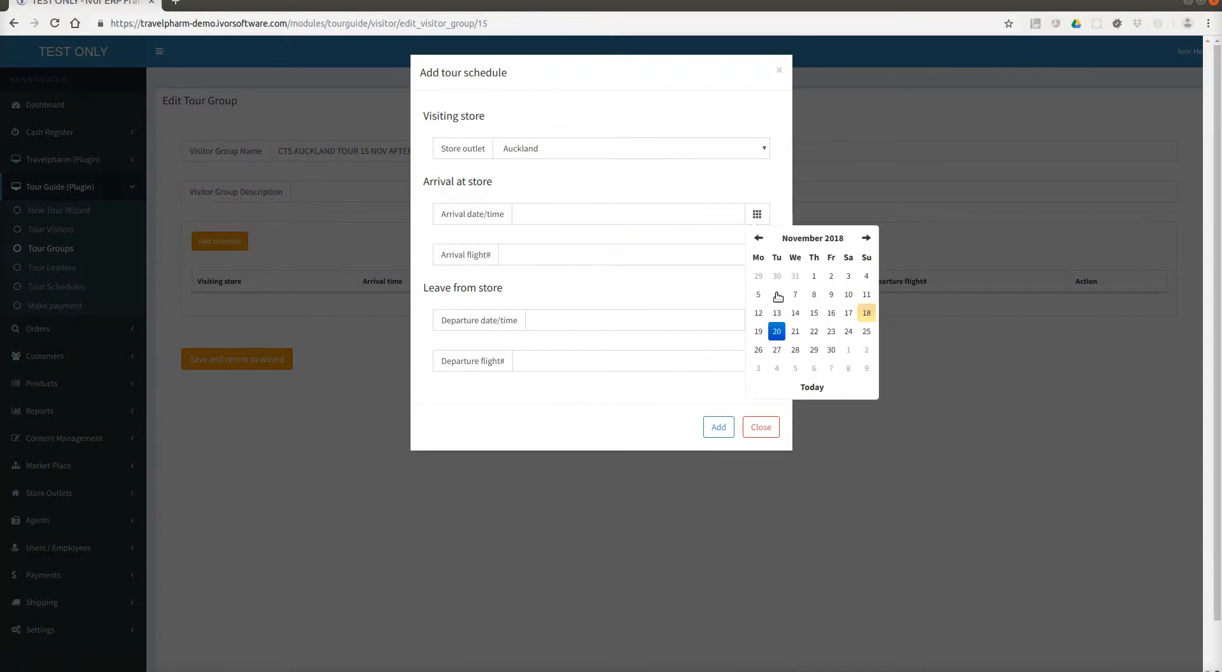
click(776, 330)
click(819, 346)
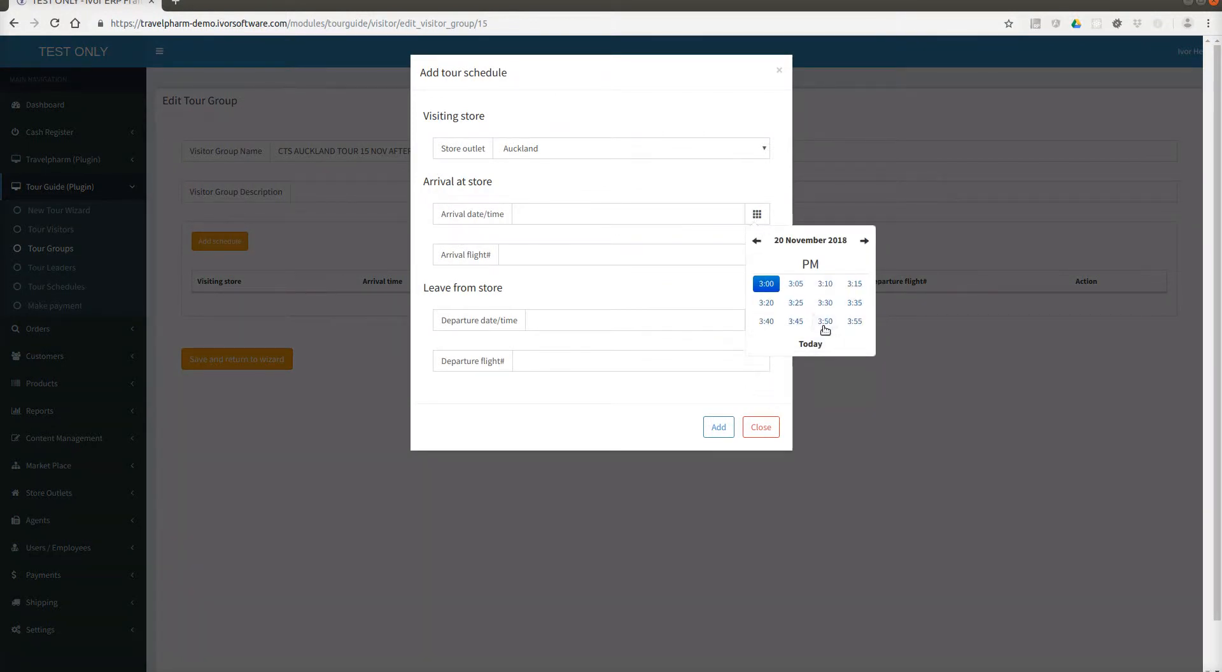
click(826, 322)
click(600, 259)
click(565, 257)
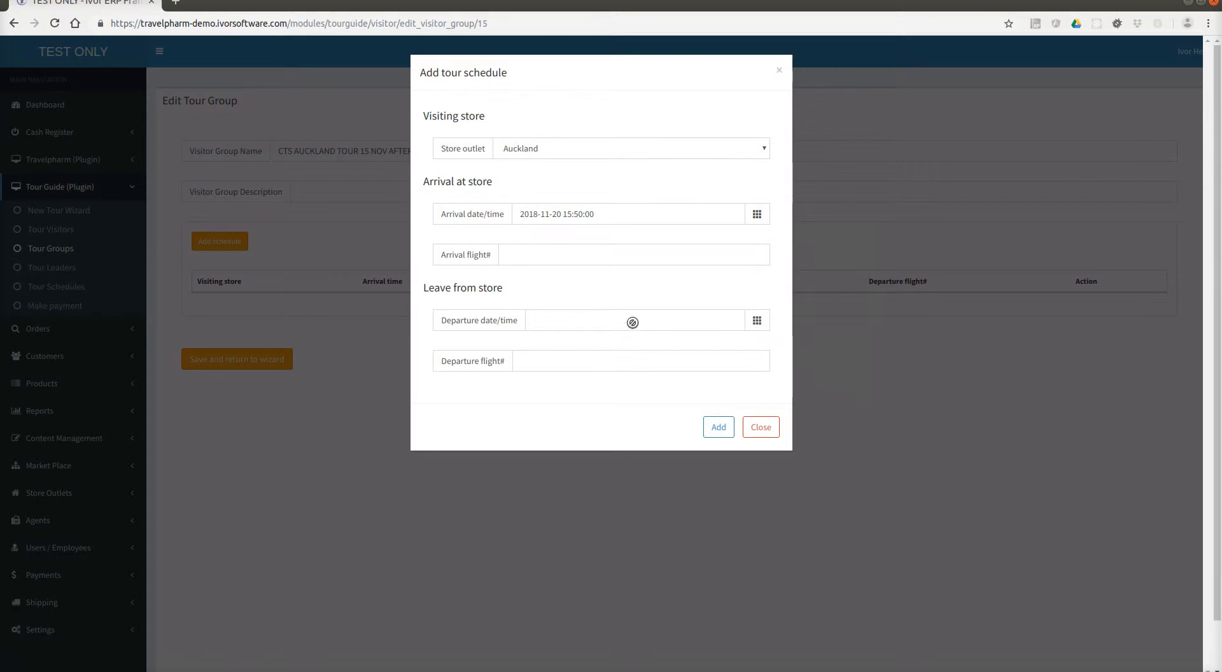
click(718, 427)
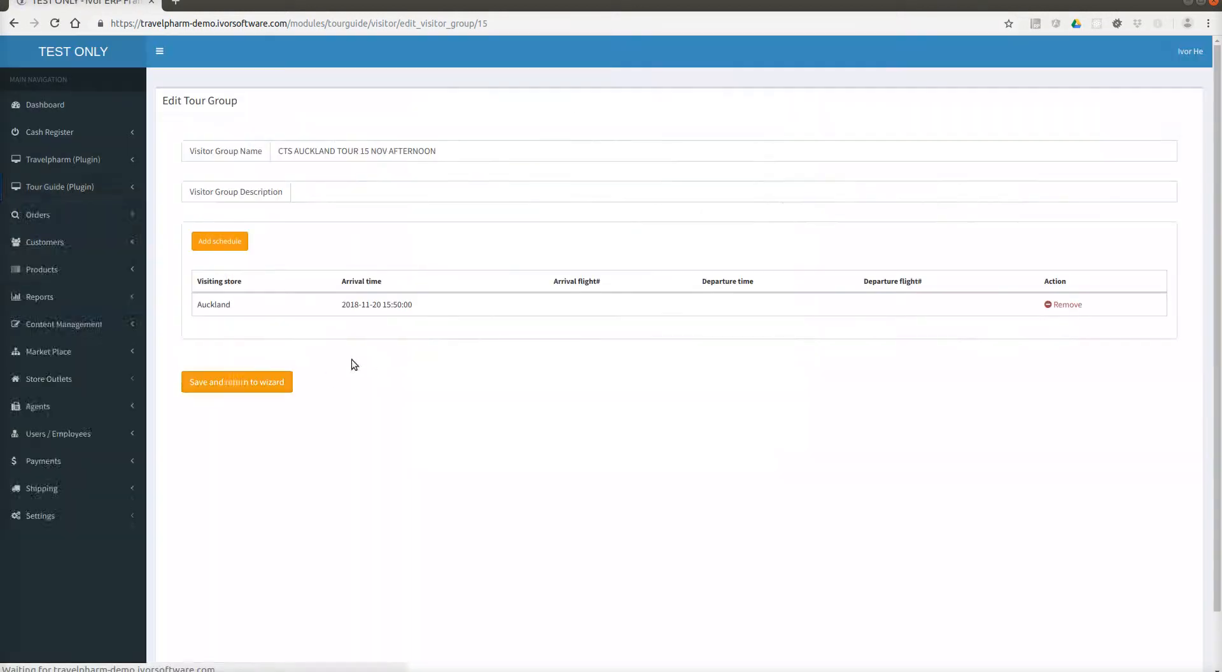
click(240, 386)
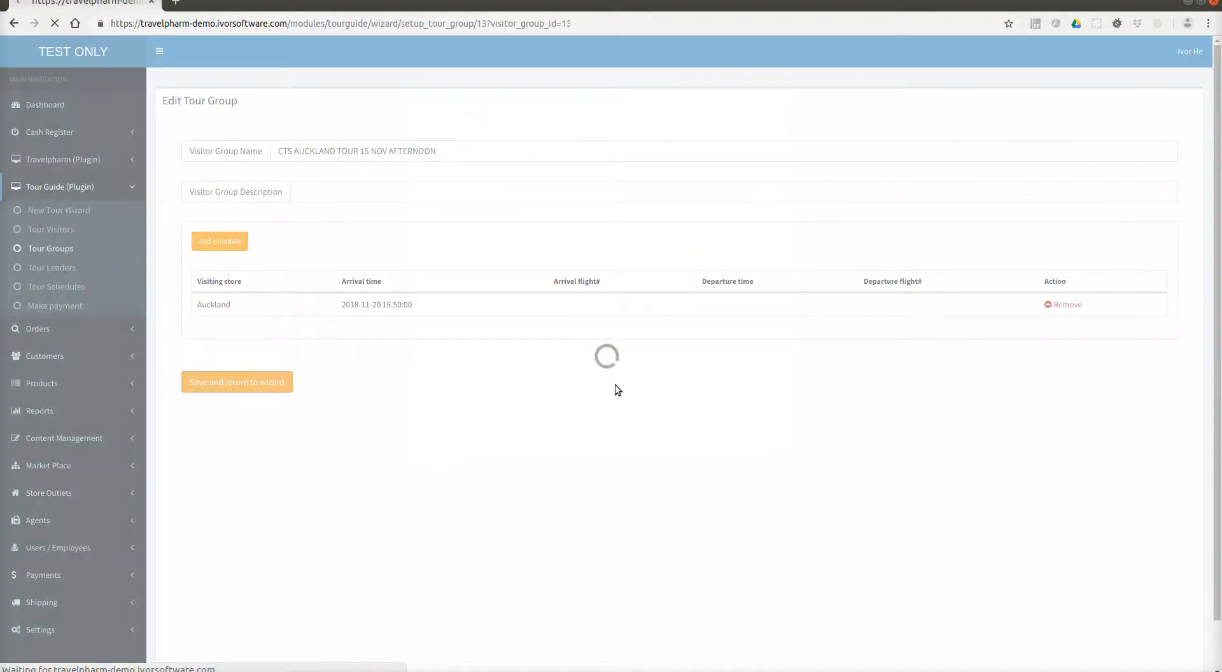
click(1174, 318)
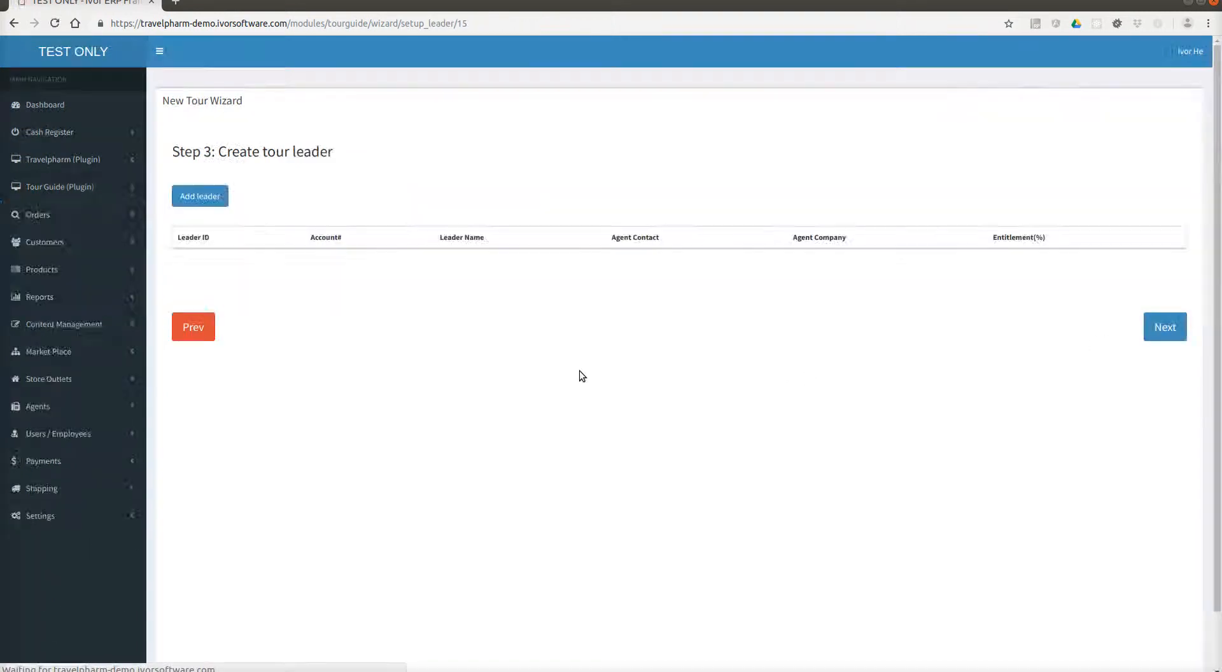
Add a new tour leader with first name 'SECOND', last name 'LEADER' and the suggested e-mail address.
click(206, 195)
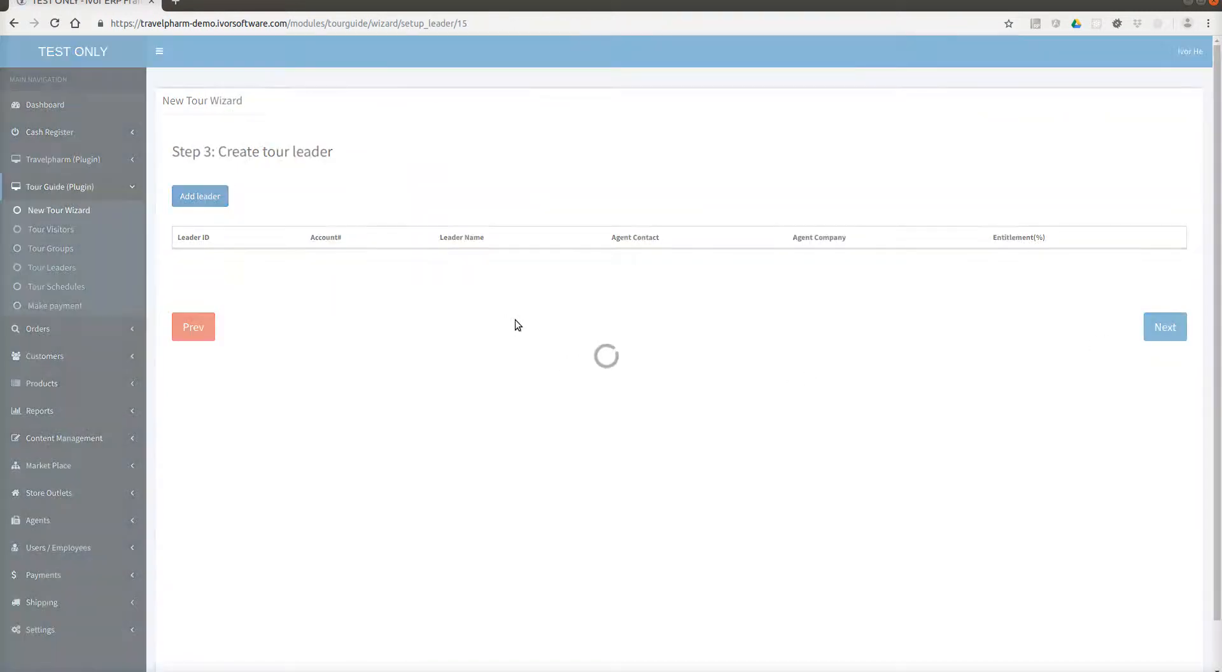
click(365, 191)
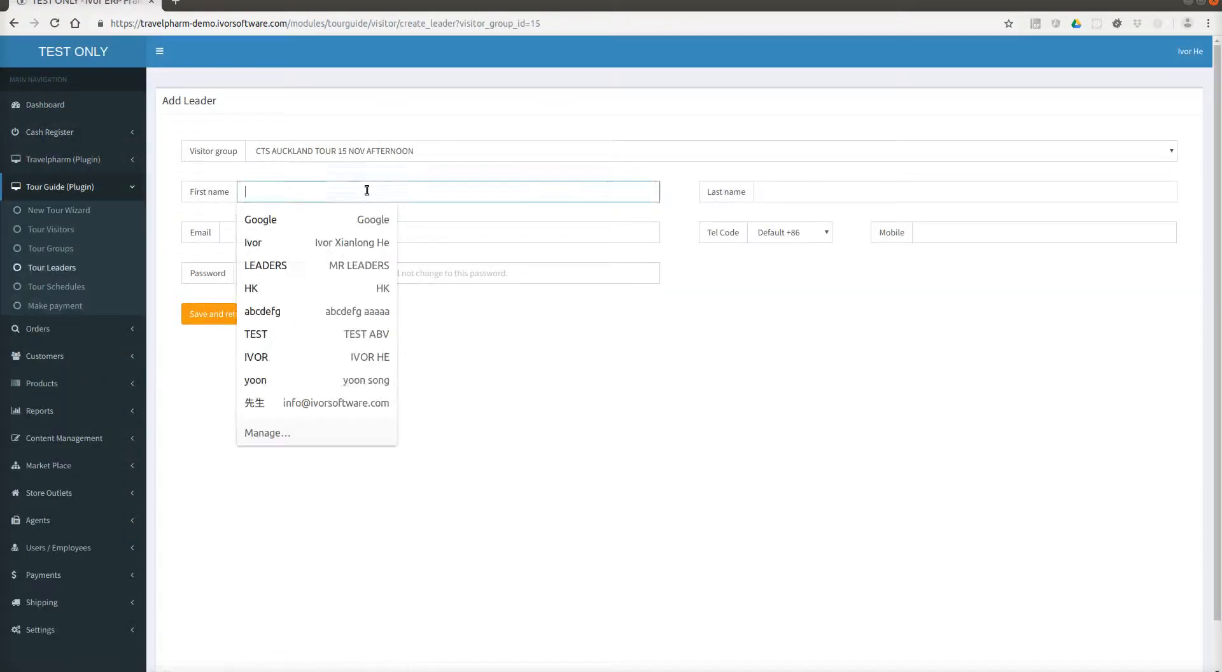
text(SE)
key(BackSpace)
text(ECOND)
key(Tab)
text(LEADER)
key(Tab)
text(secon)
key(Down)
key(Tab)
Clear the autofill suggestion pop-ups and save the leader back to wizard Step 3.
click(347, 270)
click(336, 255)
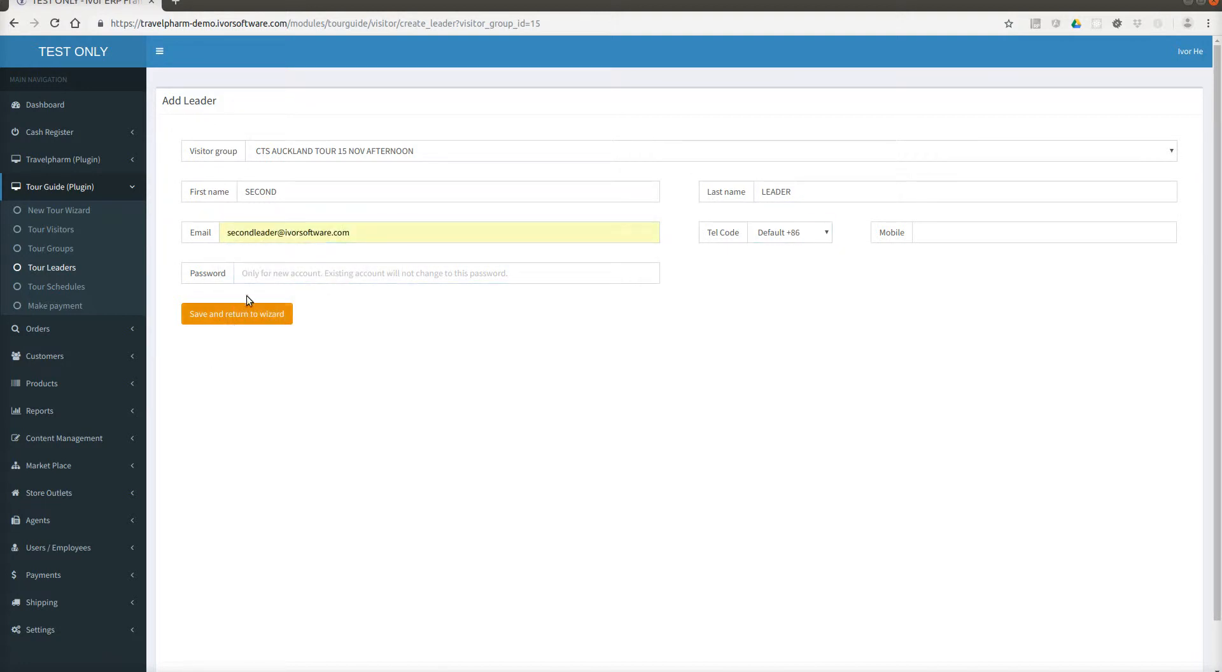
click(309, 270)
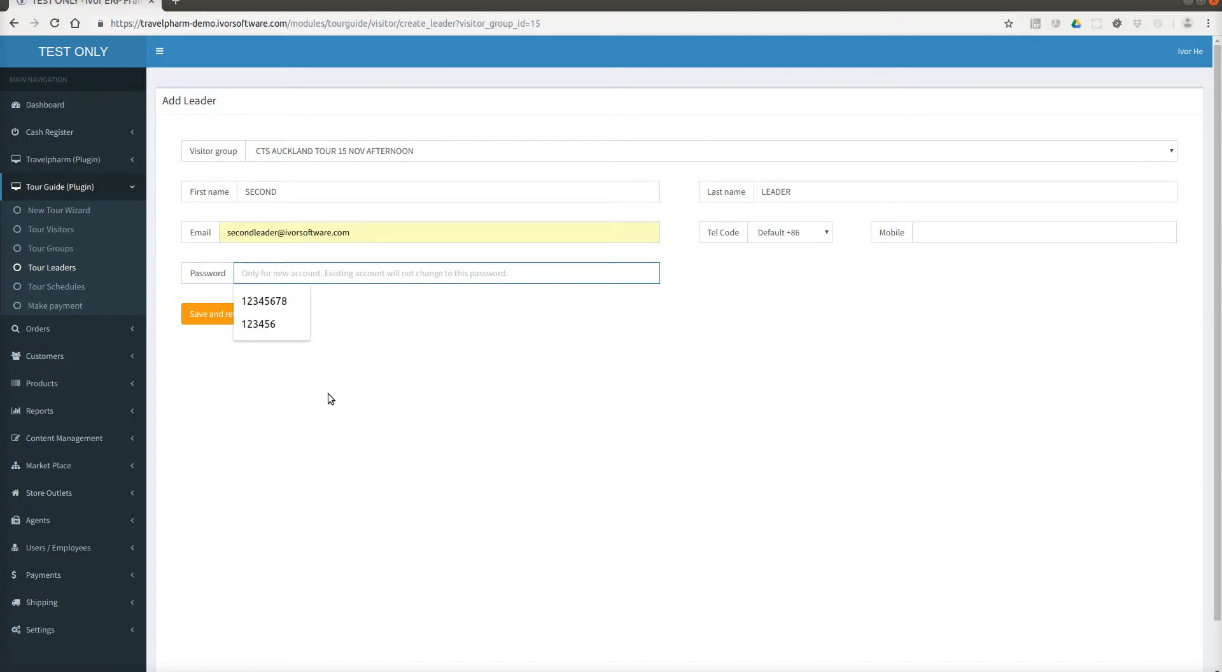
click(327, 393)
click(350, 236)
click(203, 271)
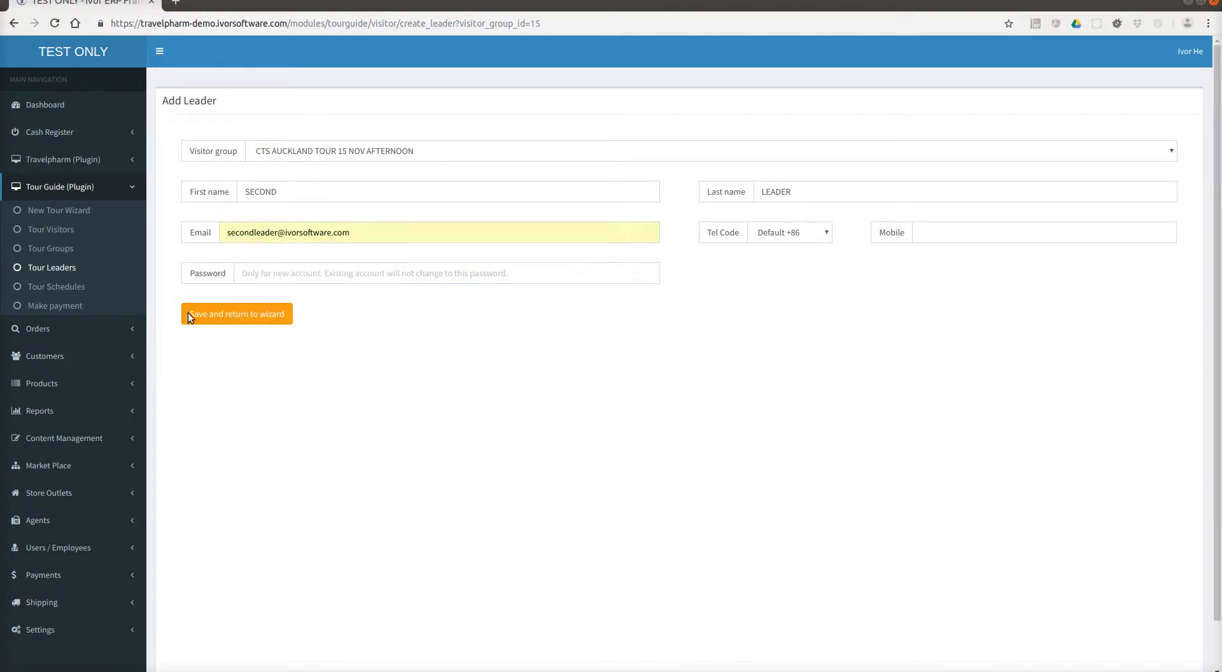
click(245, 272)
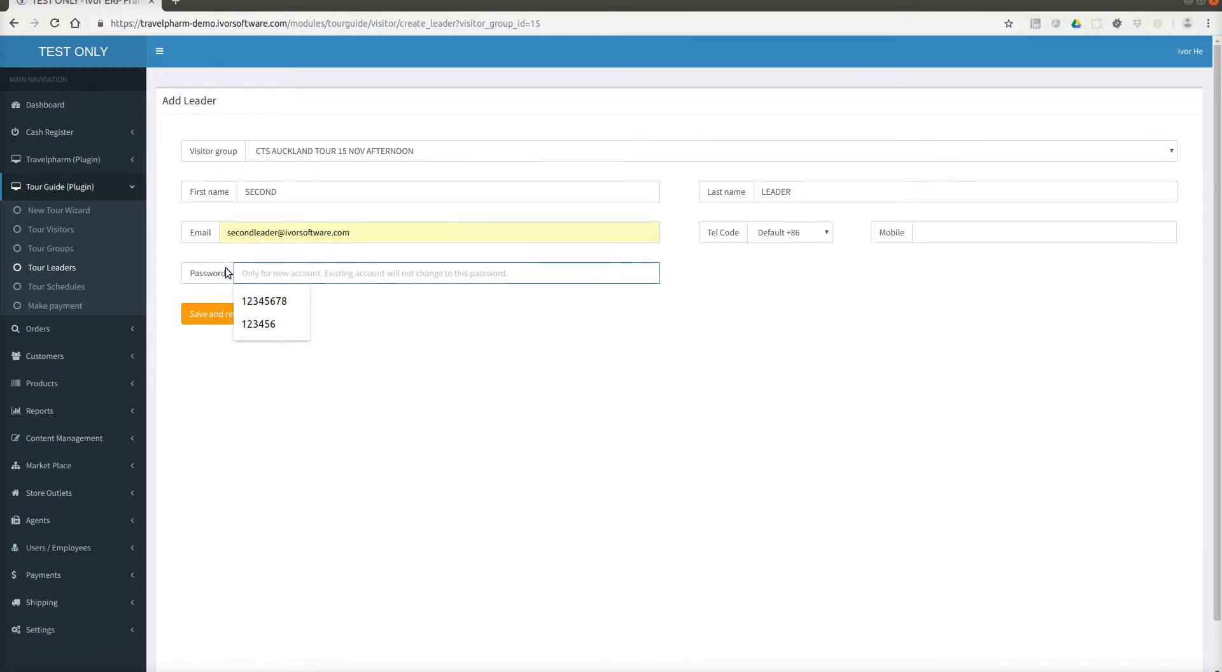
click(990, 232)
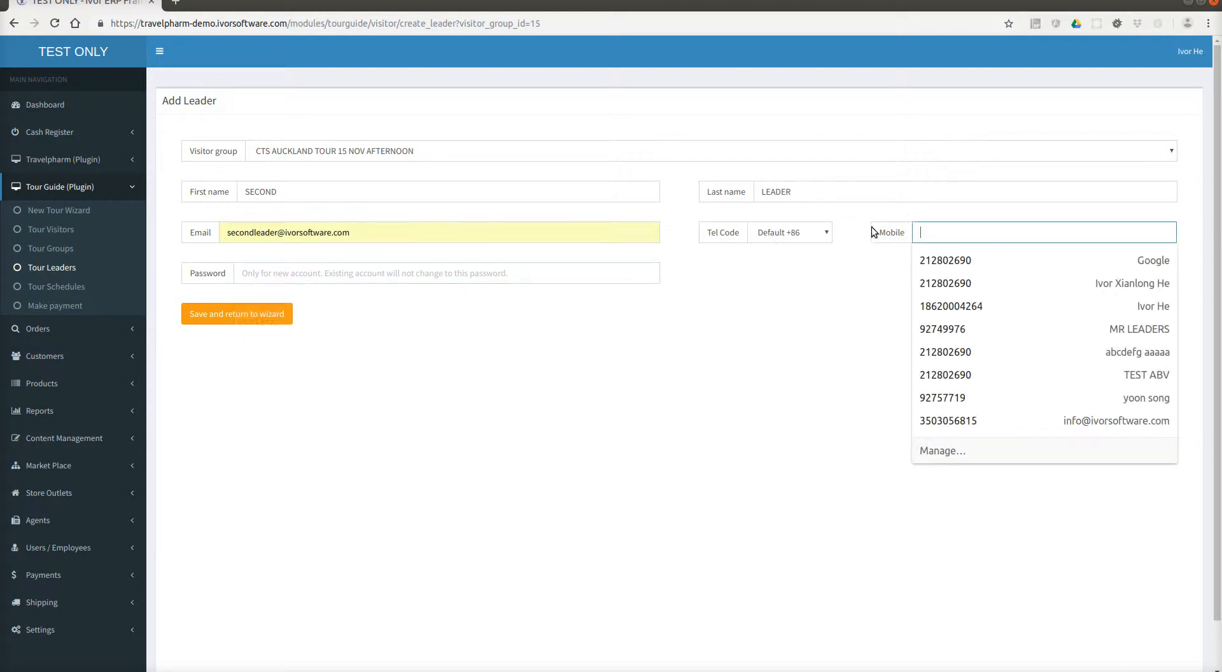
click(819, 262)
click(538, 195)
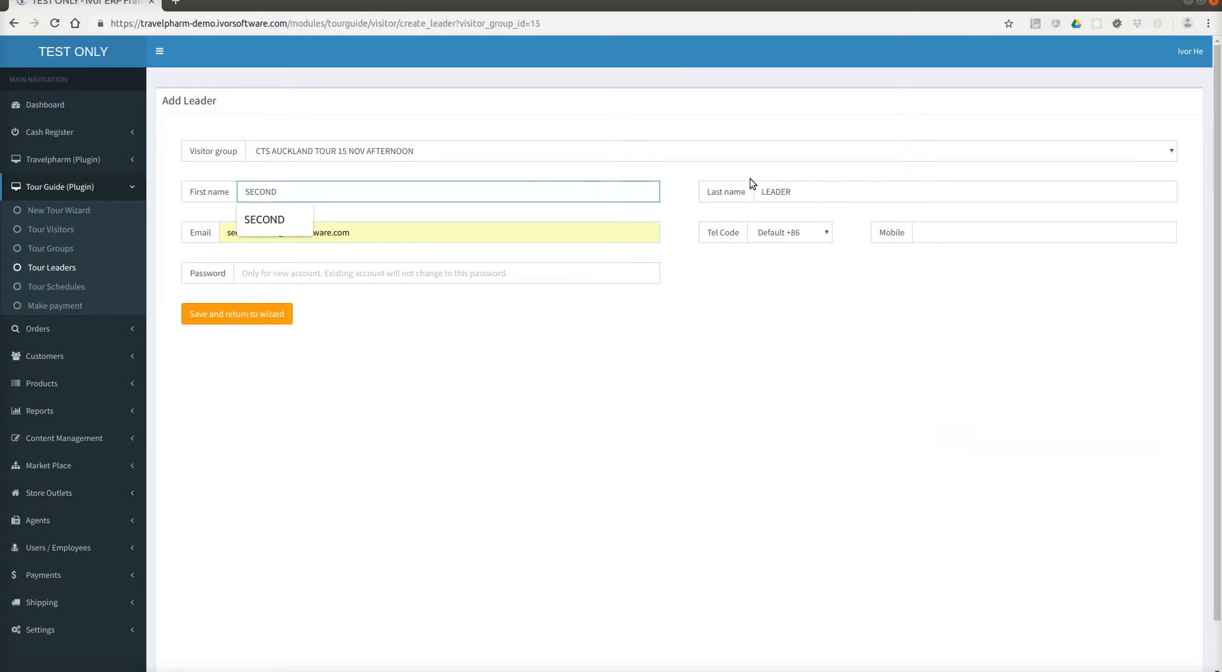
click(425, 213)
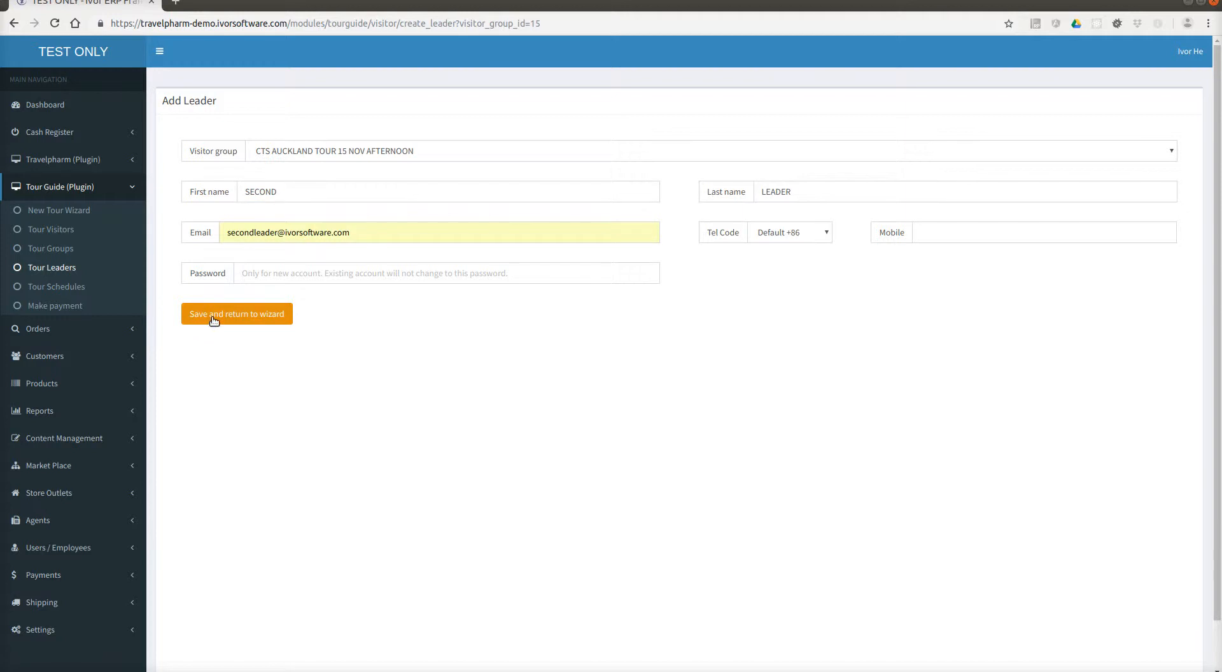
click(213, 319)
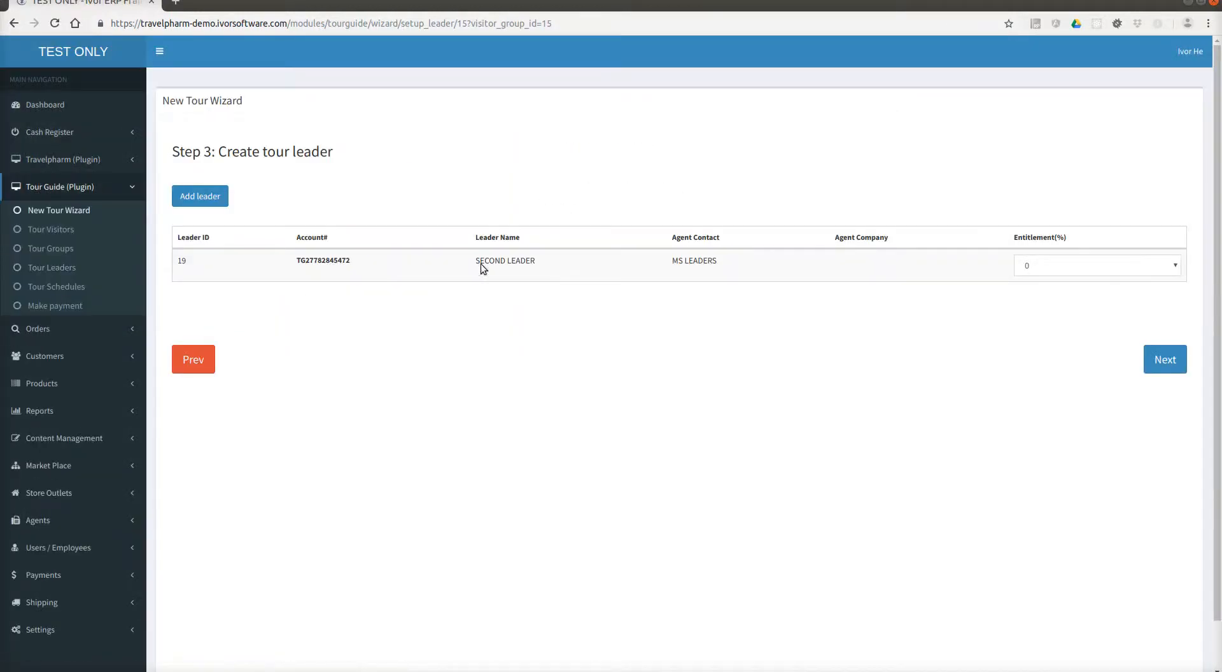
Set leader 19's entitlement to 100% and confirm the ratio update.
click(1041, 266)
scroll(1099, 488, down, 1)
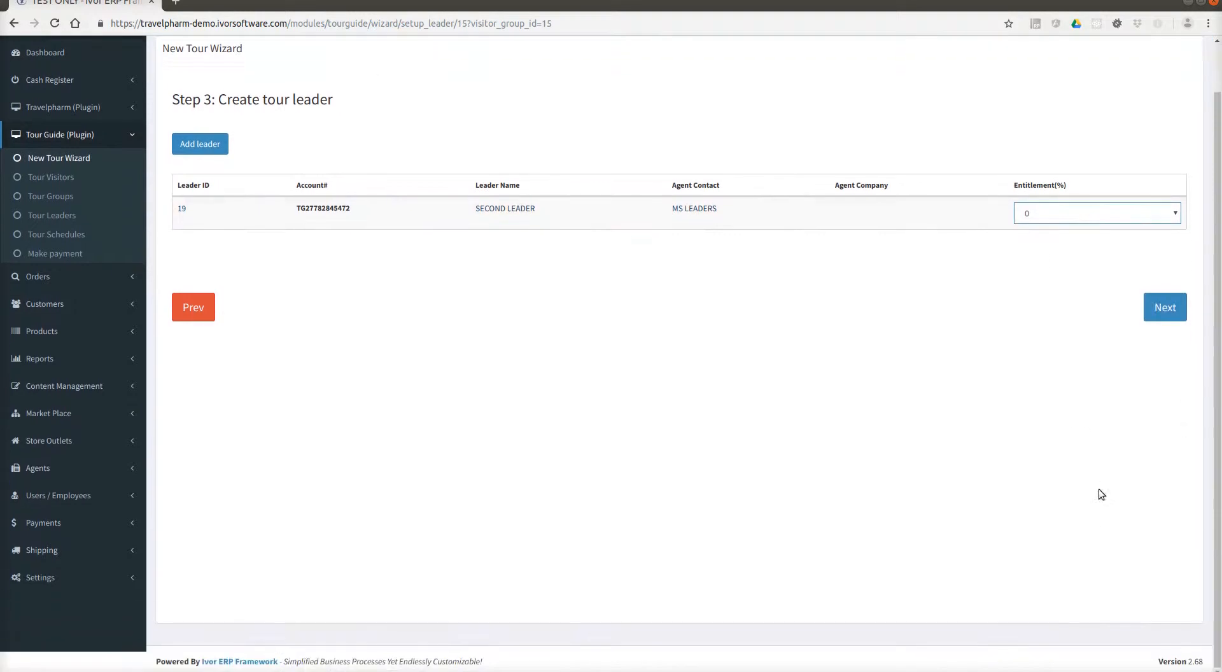
click(1092, 218)
scroll(1091, 300, down, 10)
scroll(1124, 401, down, 5)
click(1123, 454)
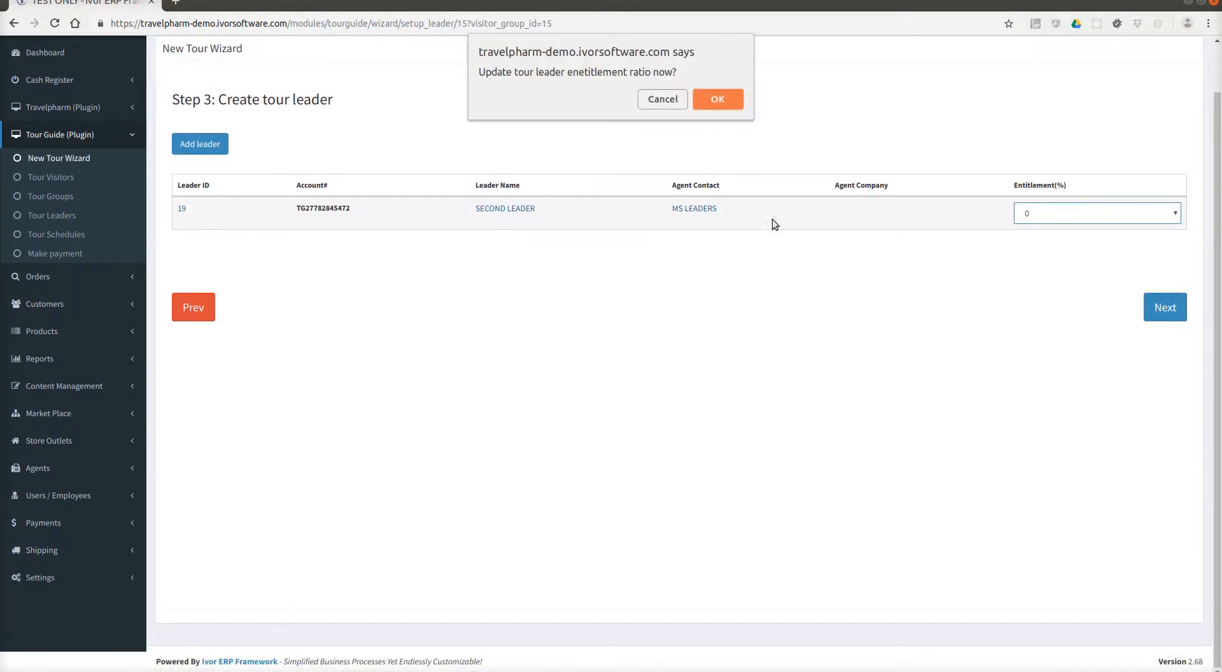
click(707, 102)
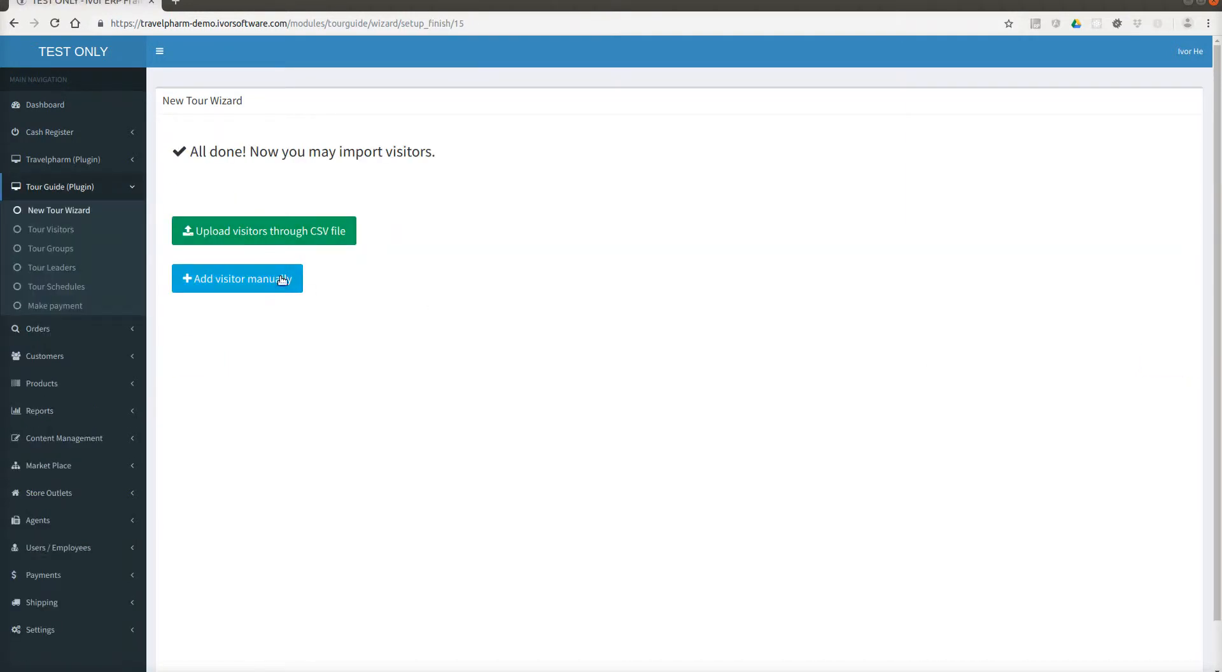
Manually add visitor Z123457 to the CTS AUCKLAND TOUR 15 NOV AFTERNOON group and save.
click(282, 284)
click(365, 194)
click(365, 193)
click(367, 153)
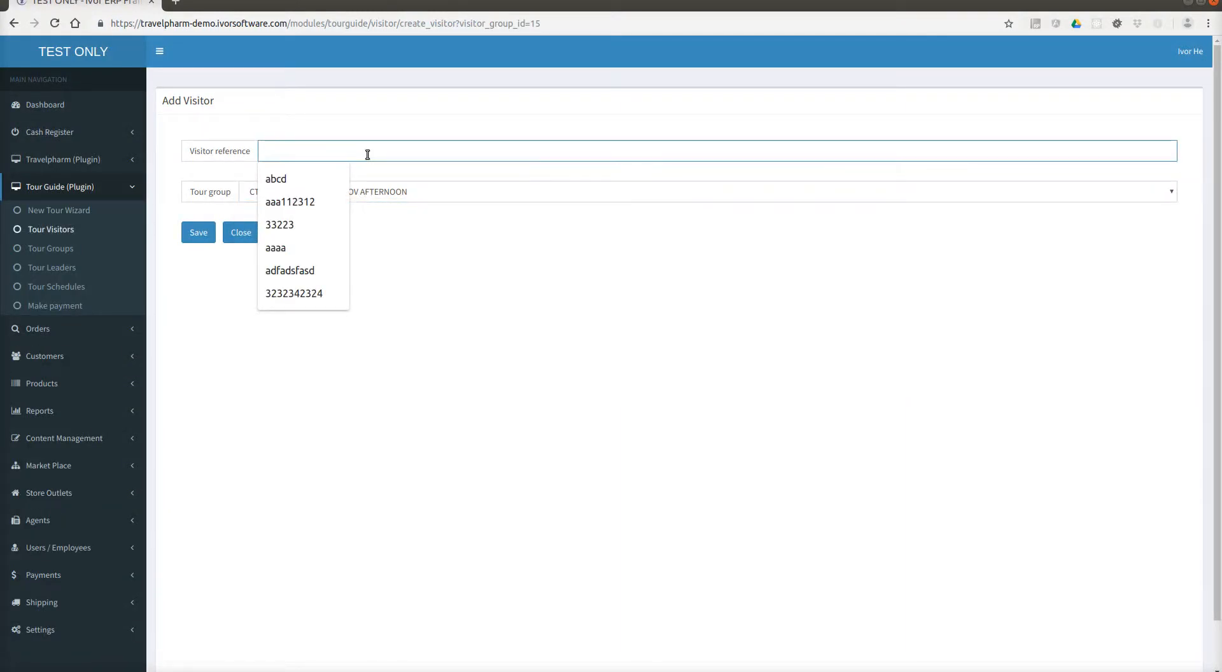
text(Z1)
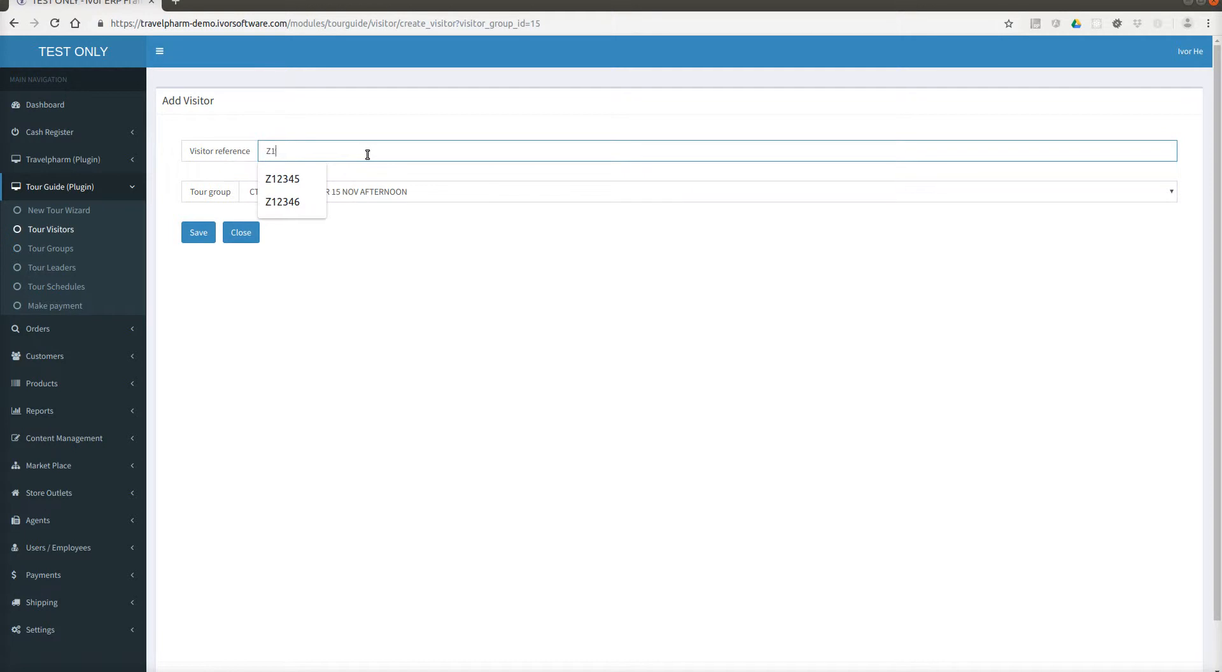
text(2345)
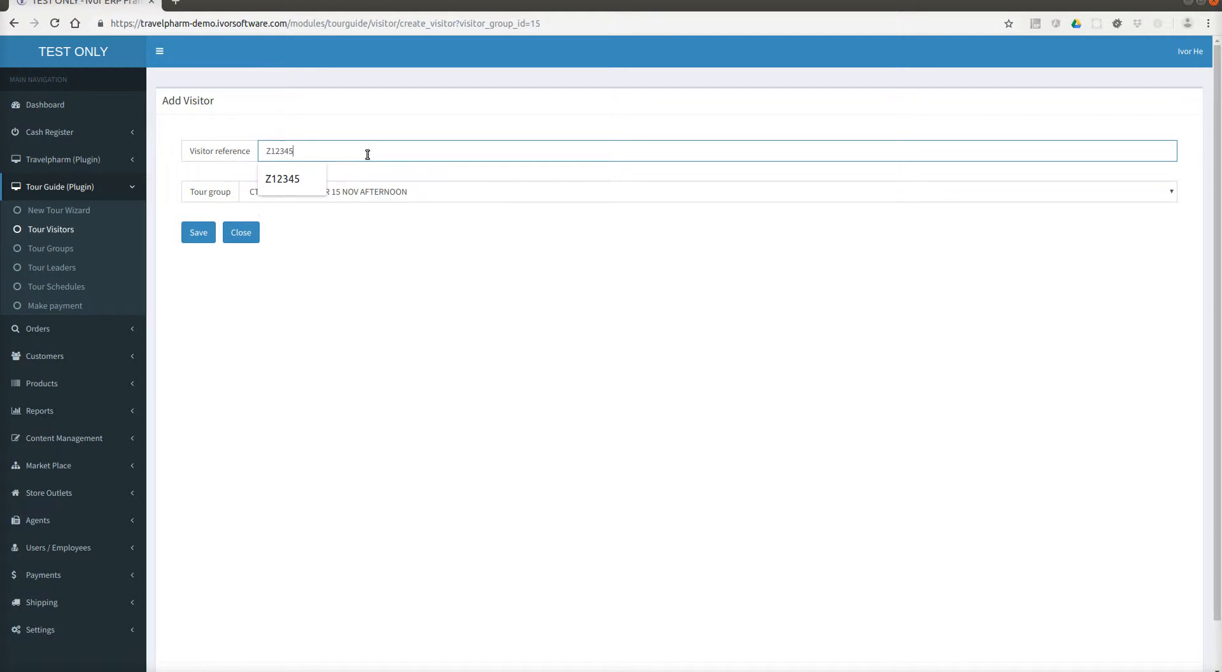
text(7)
key(ctrl+a)
click(194, 233)
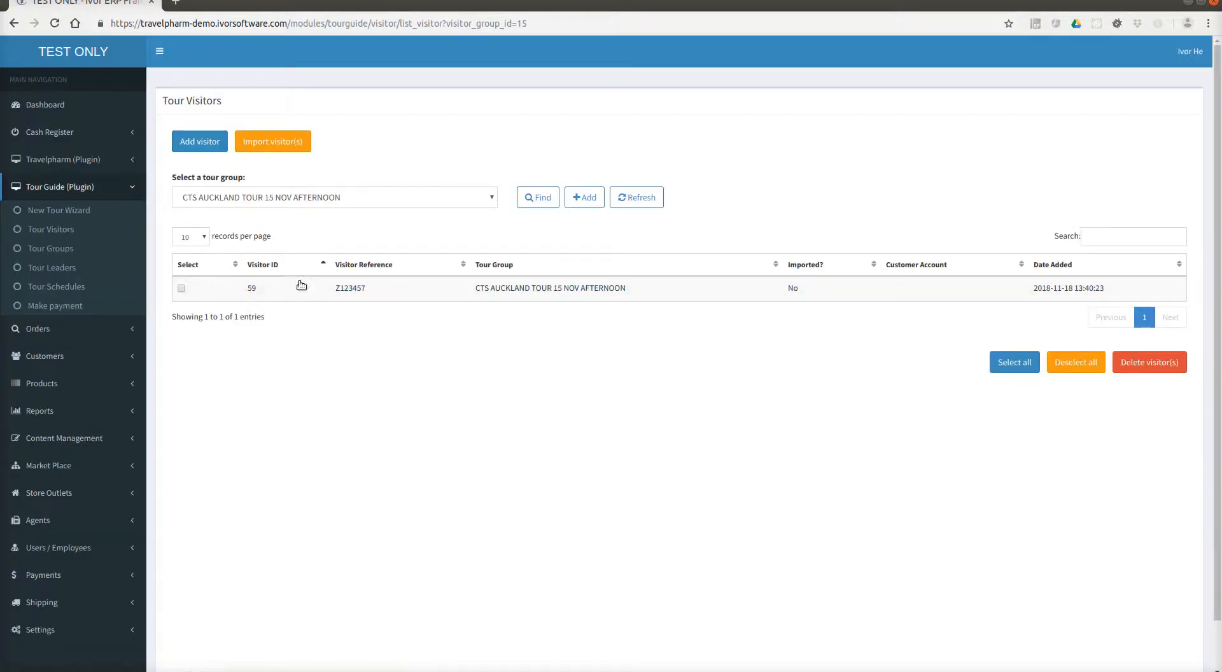
Switch on the cash register and search customers for visitor Z123457.
click(105, 131)
click(90, 156)
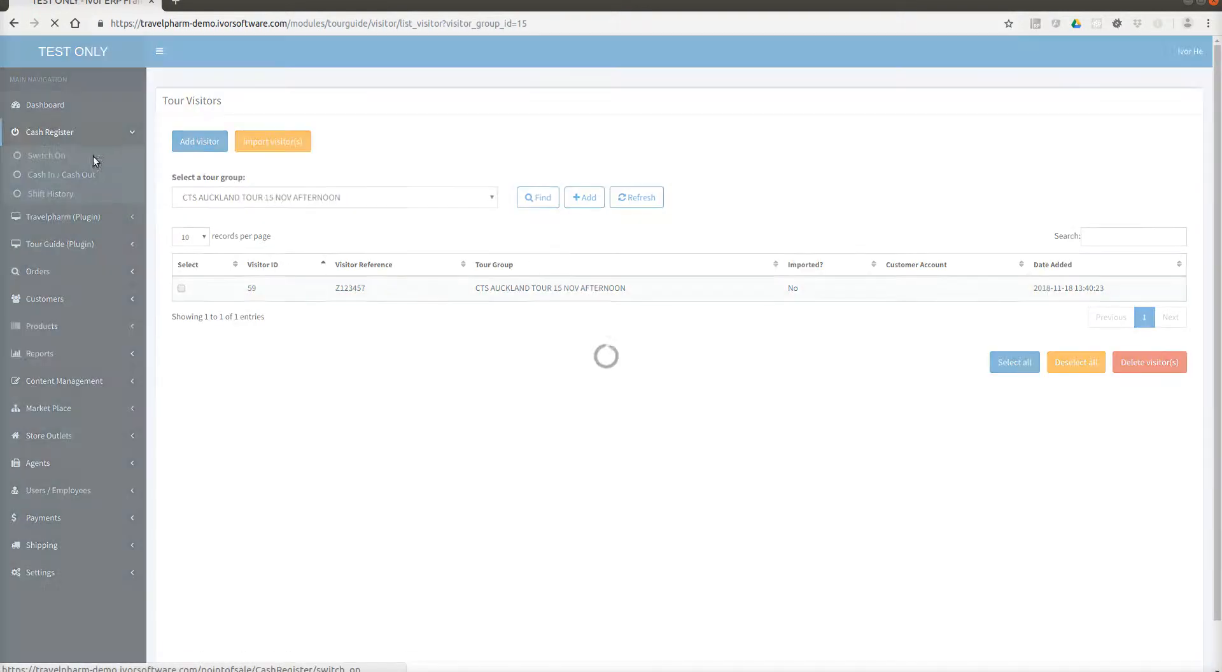
text(Z123457)
click(673, 191)
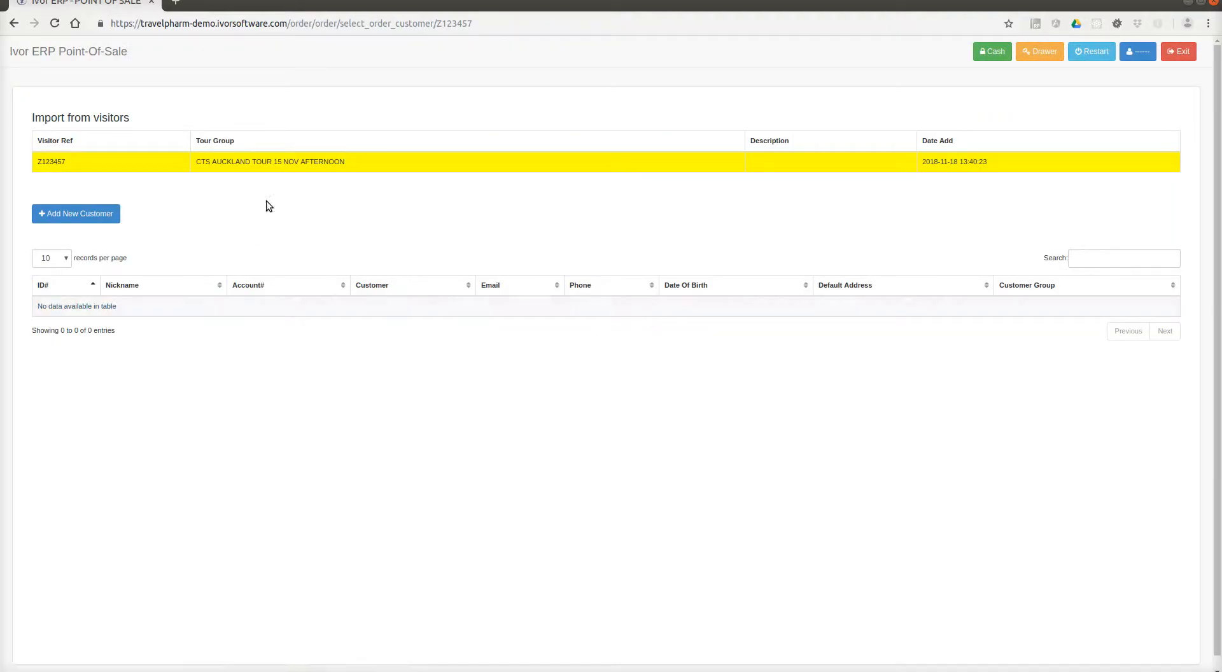
Create a new customer with first and last name Z123457.
click(279, 165)
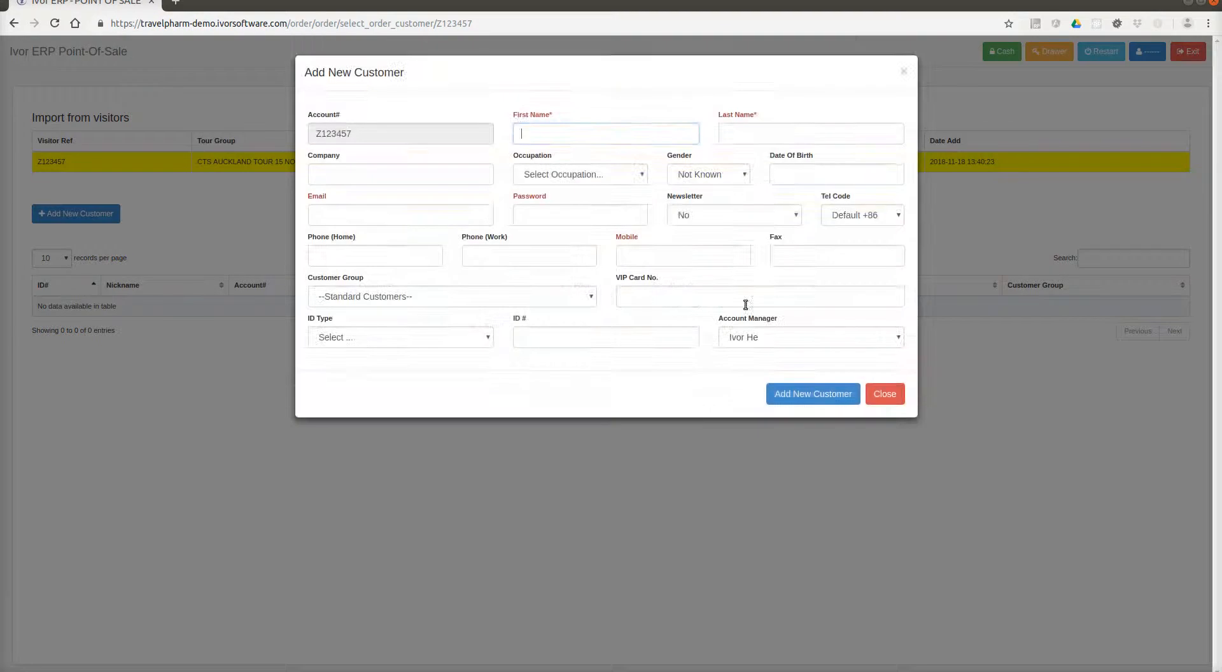
text(Z123)
key(BackSpace)
key(BackSpace)
text(23457)
key(Tab)
text(Z123457)
click(793, 391)
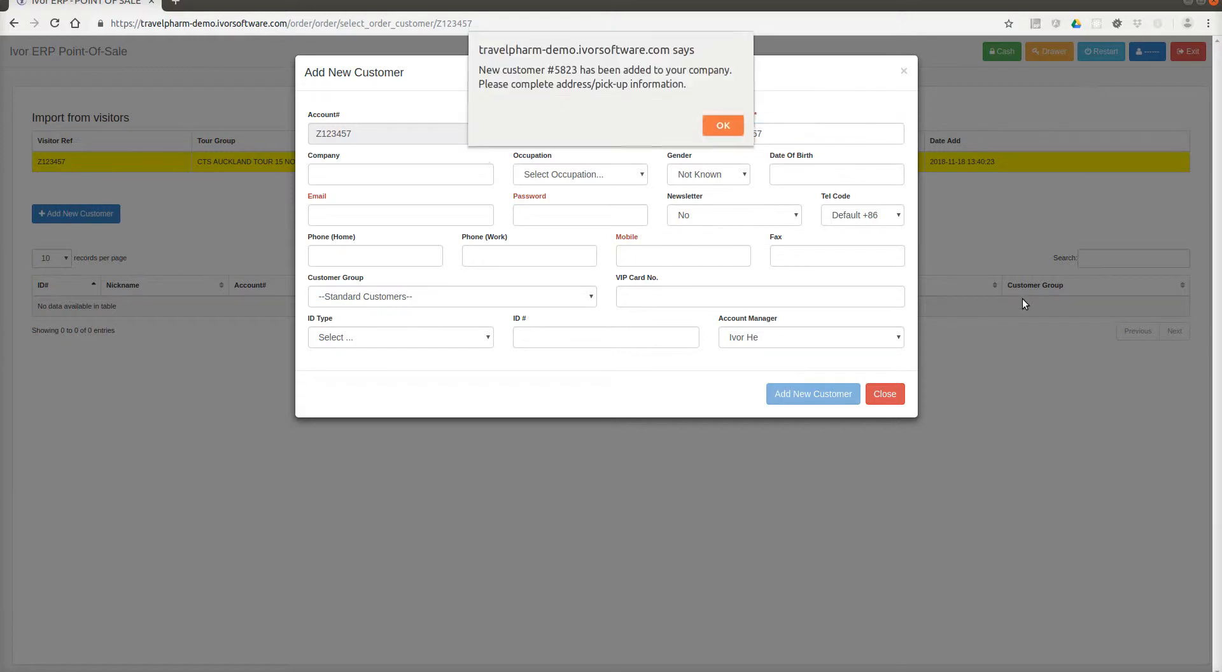
click(714, 122)
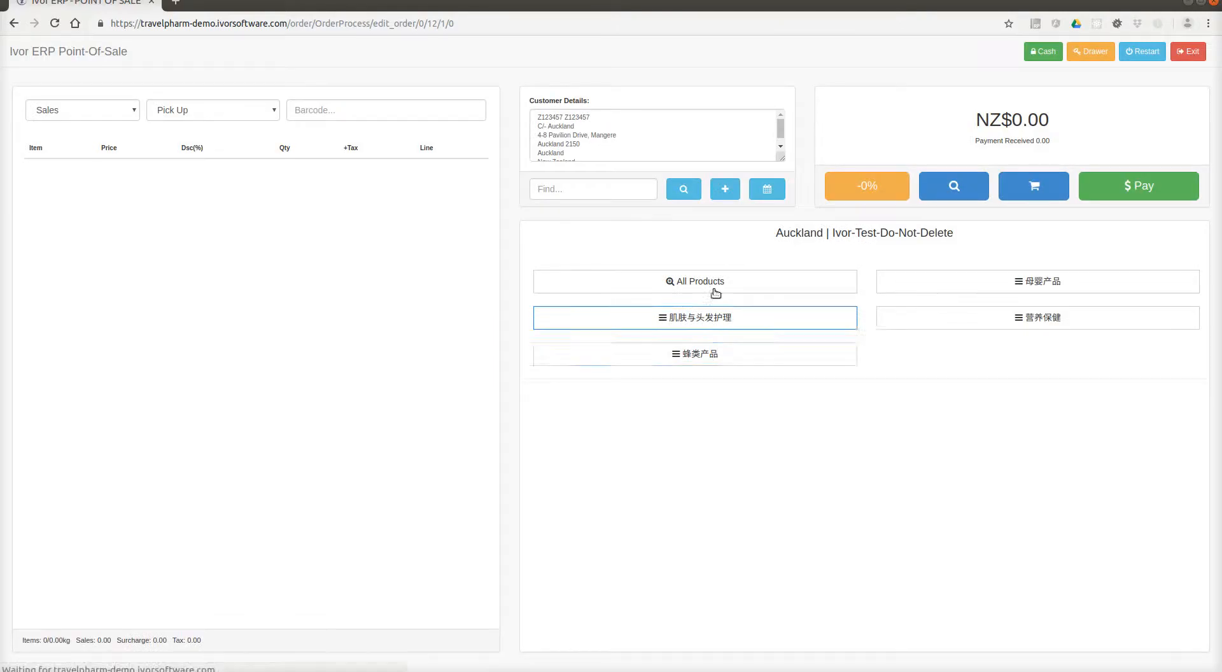
Add products to the NZ$914.79 sale, choose pick-up, and complete checkout.
click(712, 291)
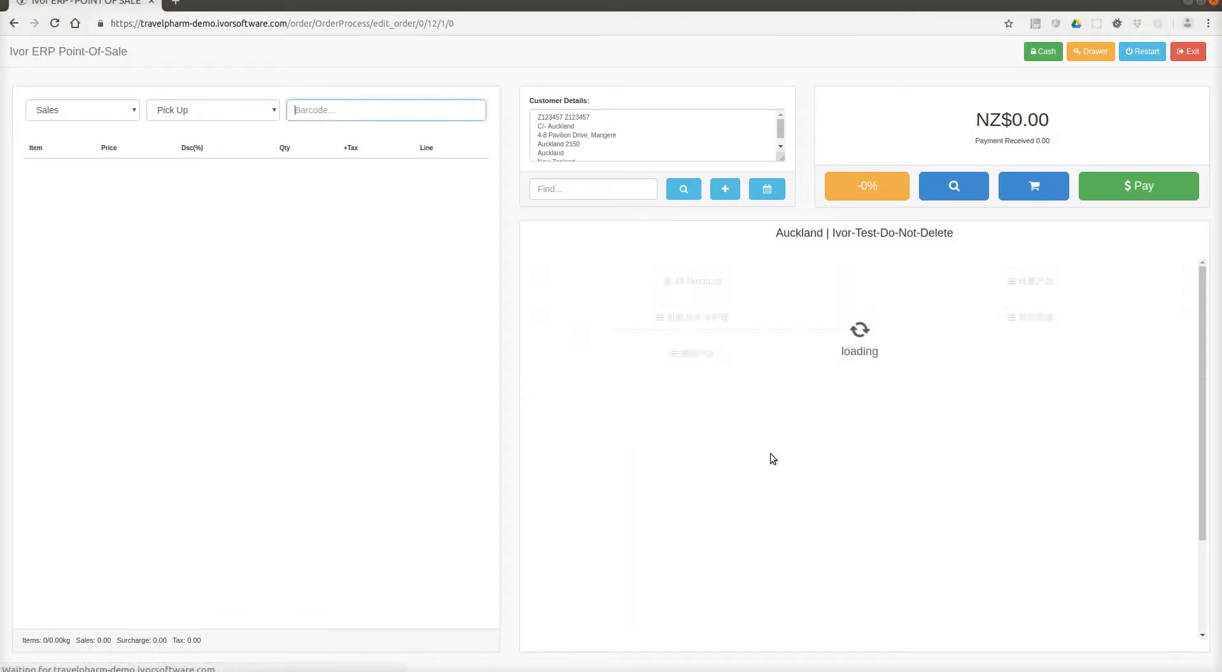
click(851, 545)
click(924, 563)
click(1005, 572)
click(1047, 582)
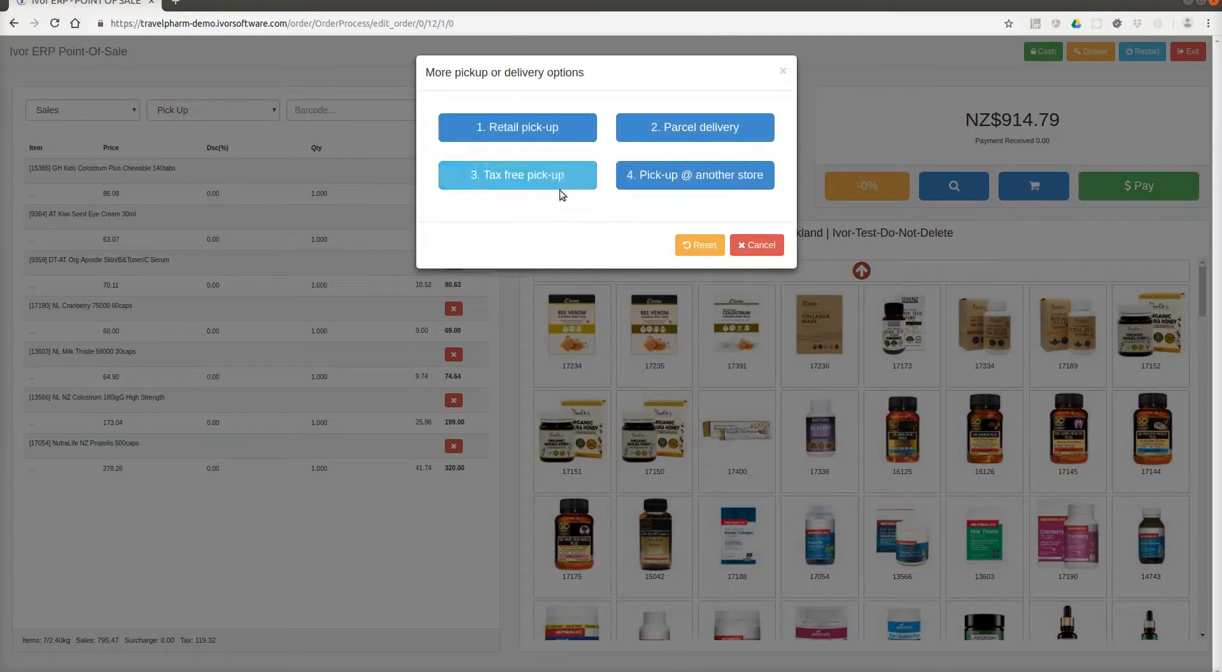
click(547, 141)
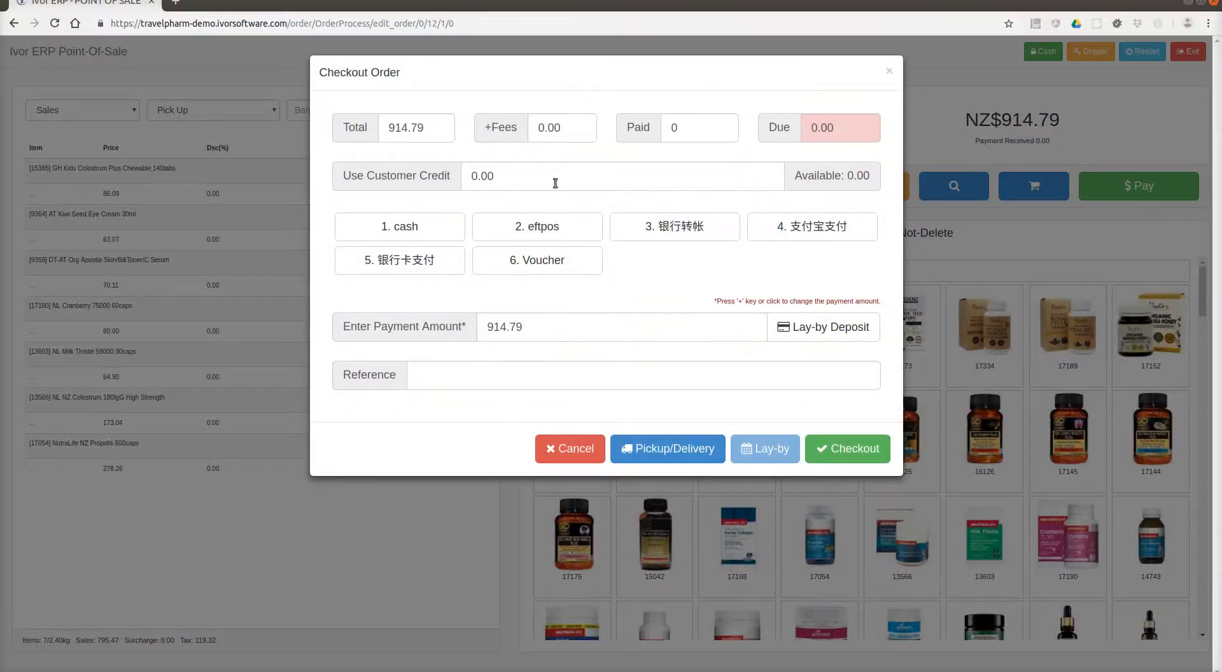
click(857, 443)
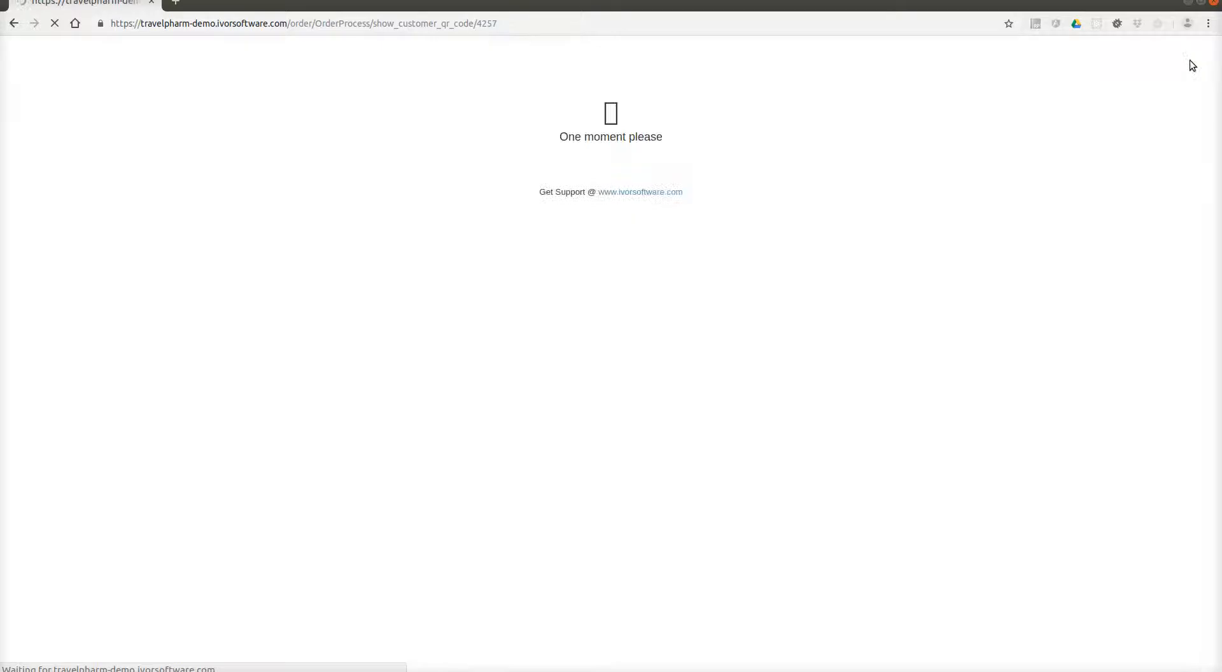
click(507, 373)
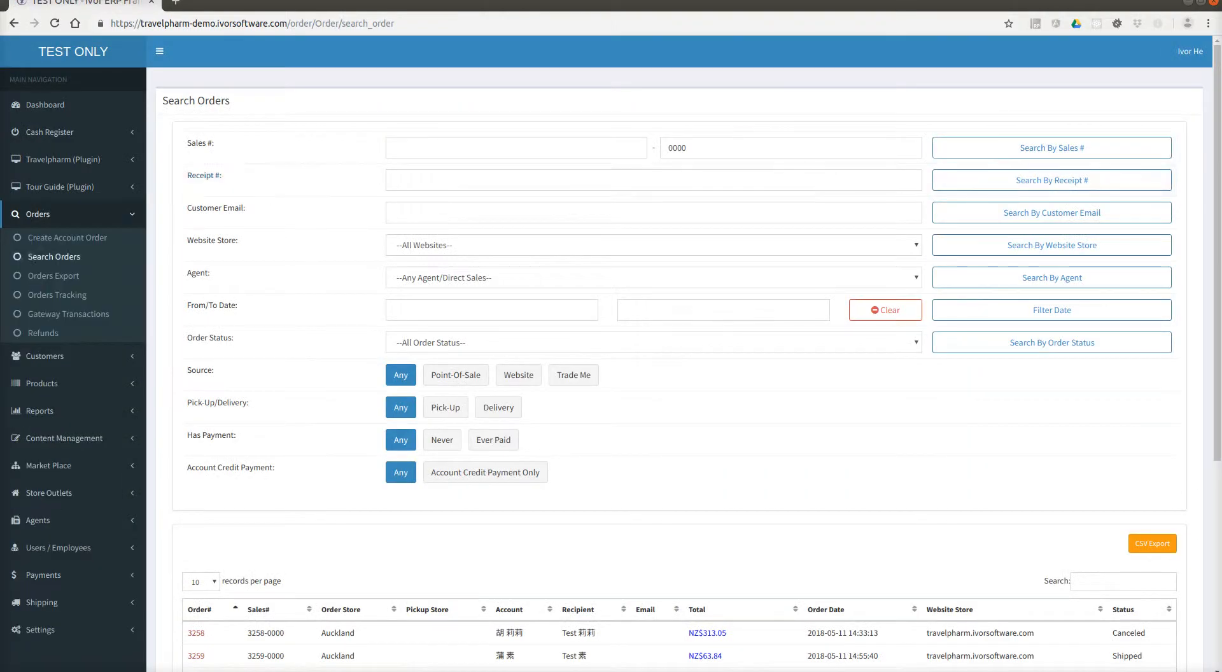
In the leader's shop window, review each leader account's tour commission income.
key(alt+Tab)
click(874, 257)
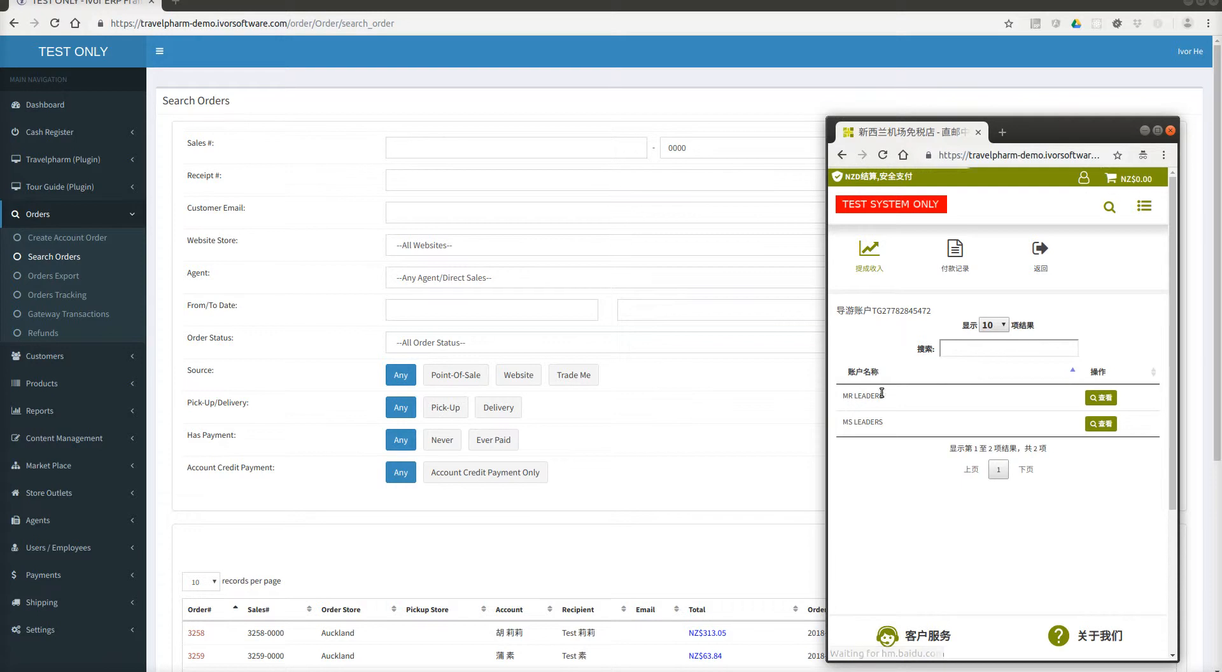
drag(882, 392, 854, 423)
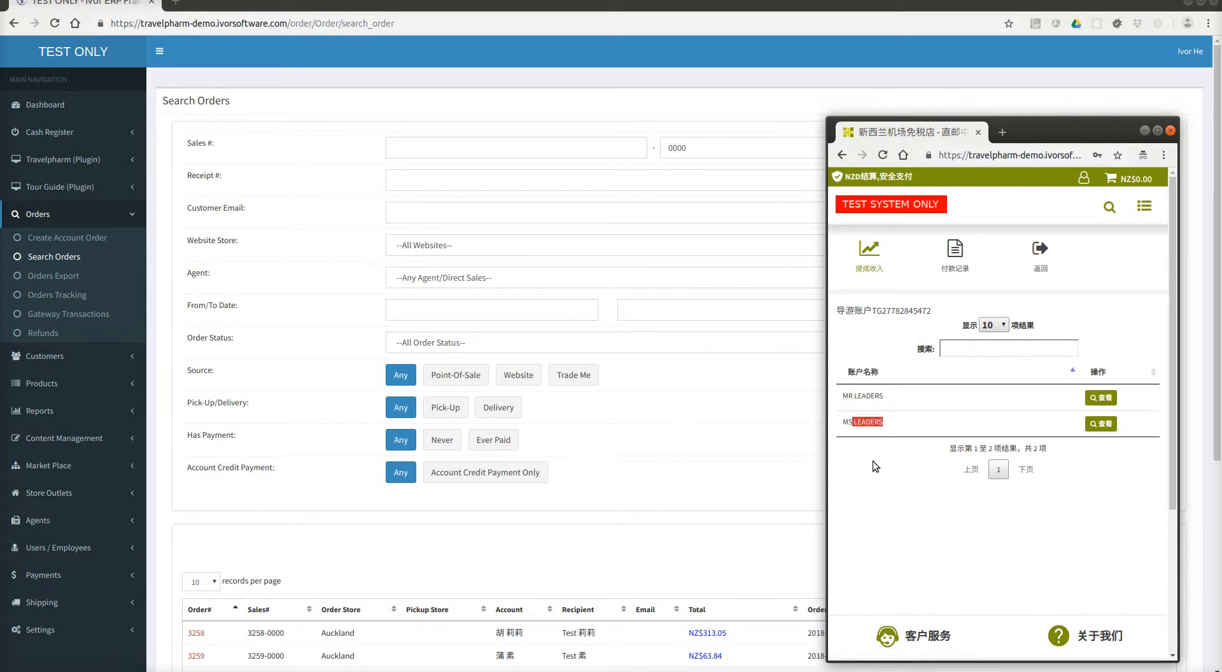
click(1109, 426)
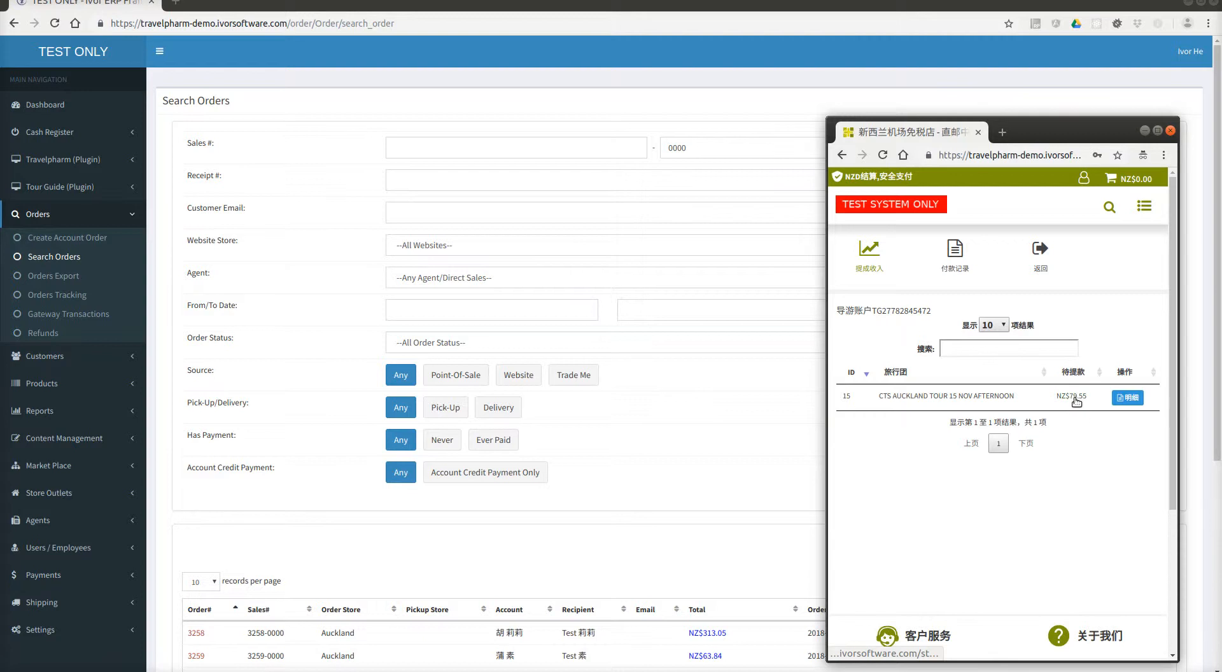
click(1075, 405)
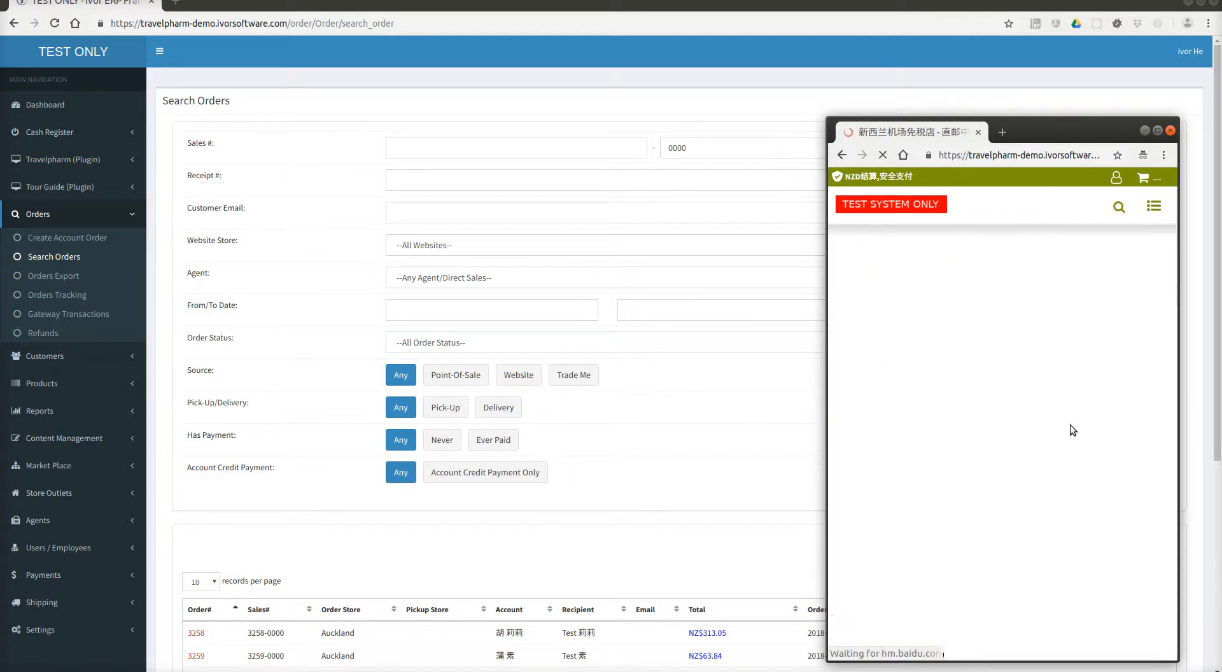
click(1096, 400)
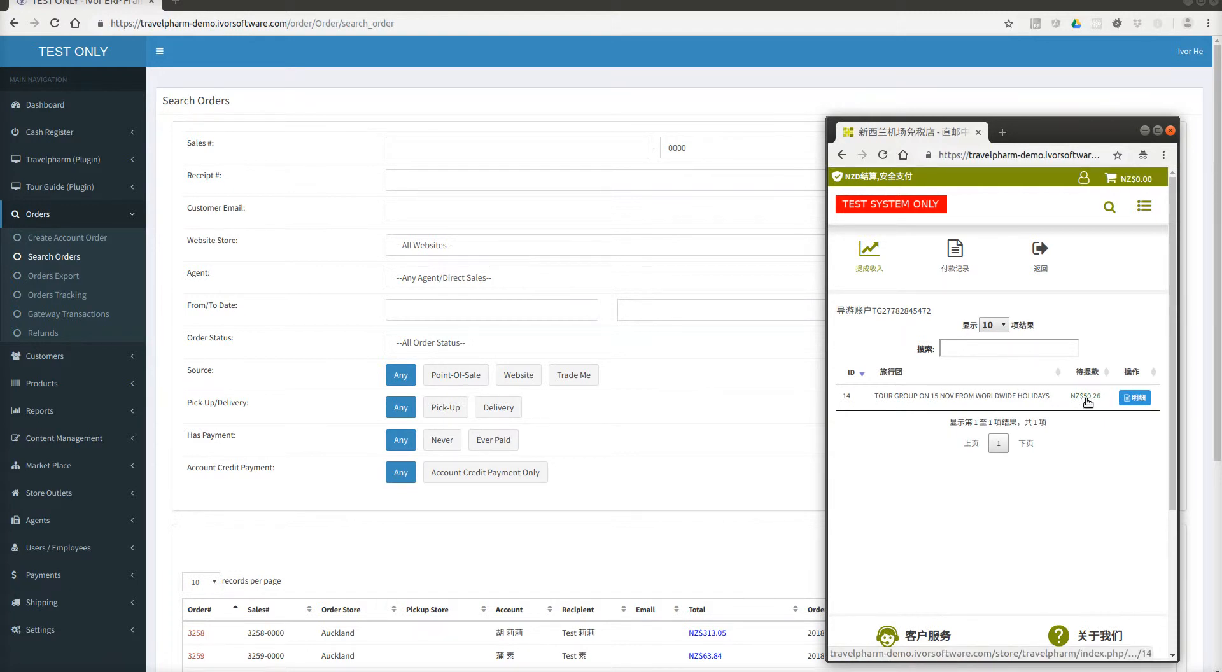
click(873, 253)
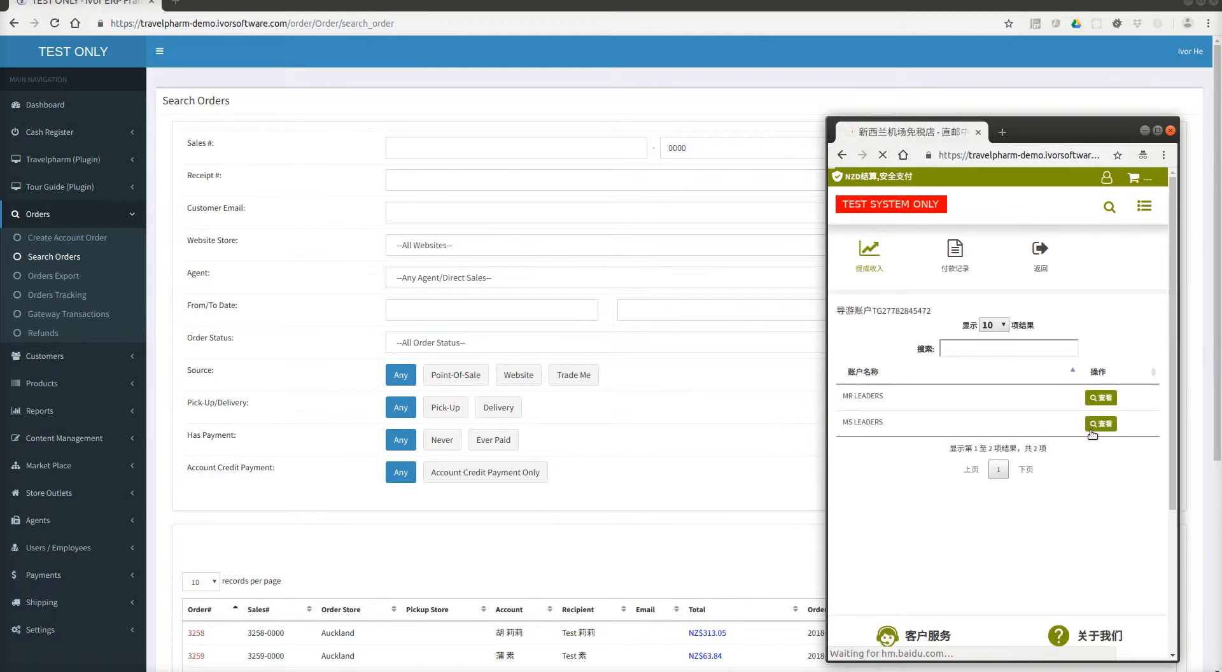
Show the NZ$79.55 tour 15 commission barcode and its payout request code.
click(1094, 425)
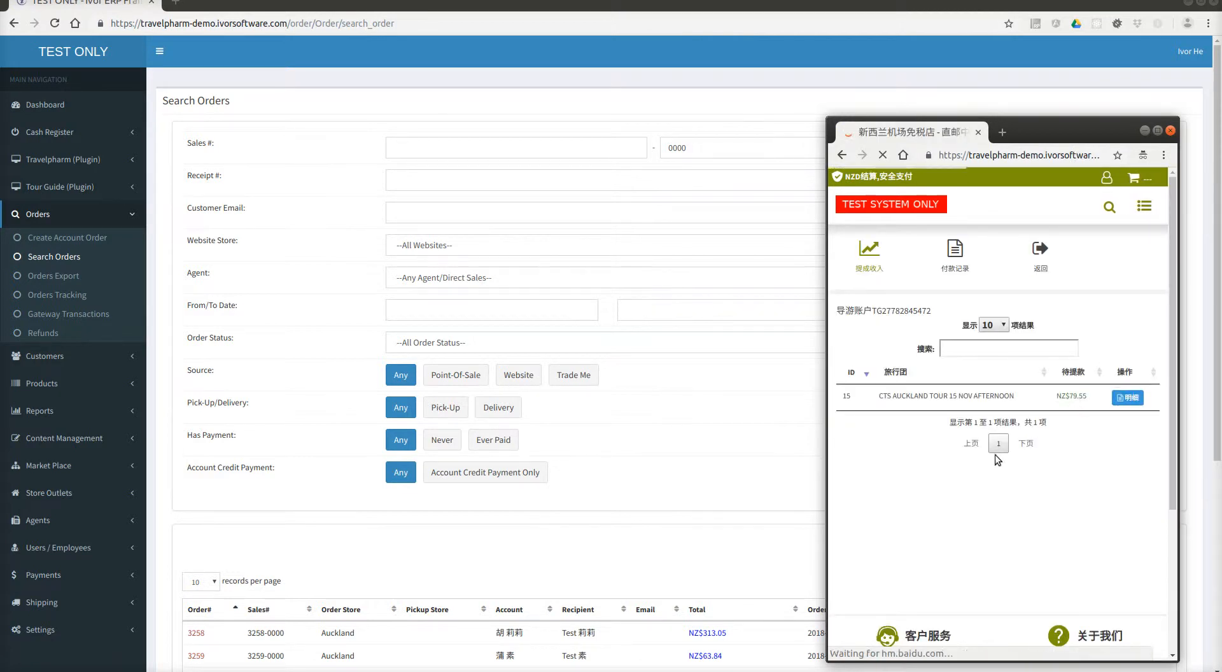
drag(1047, 367, 978, 367)
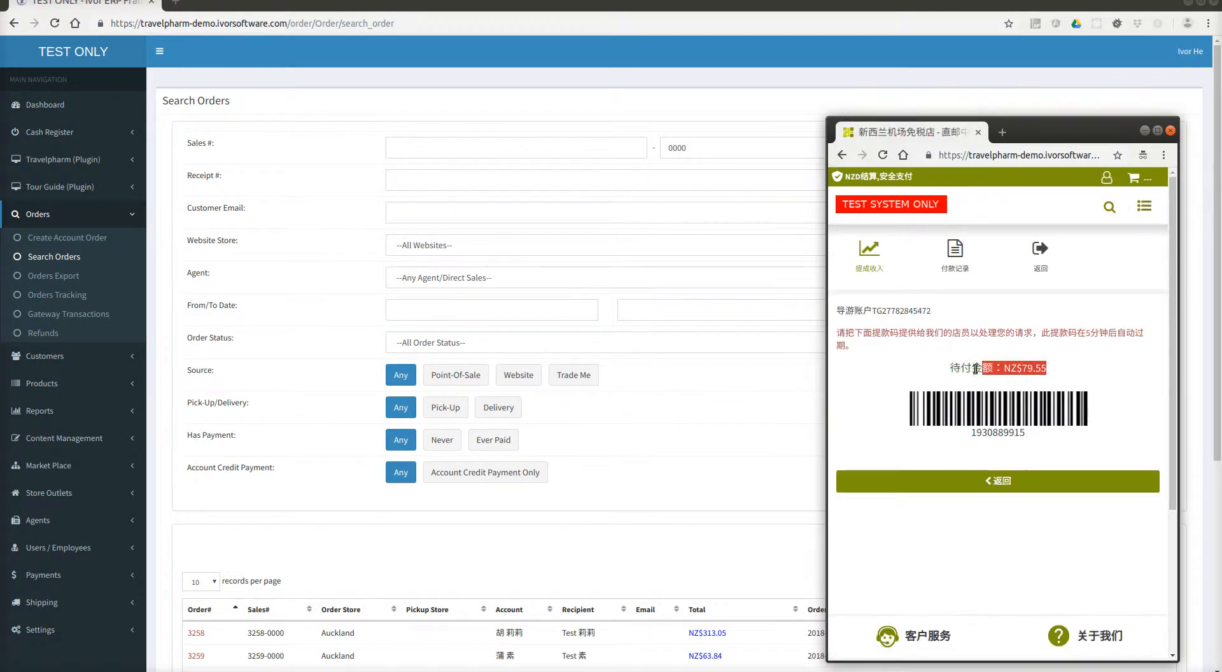
click(971, 374)
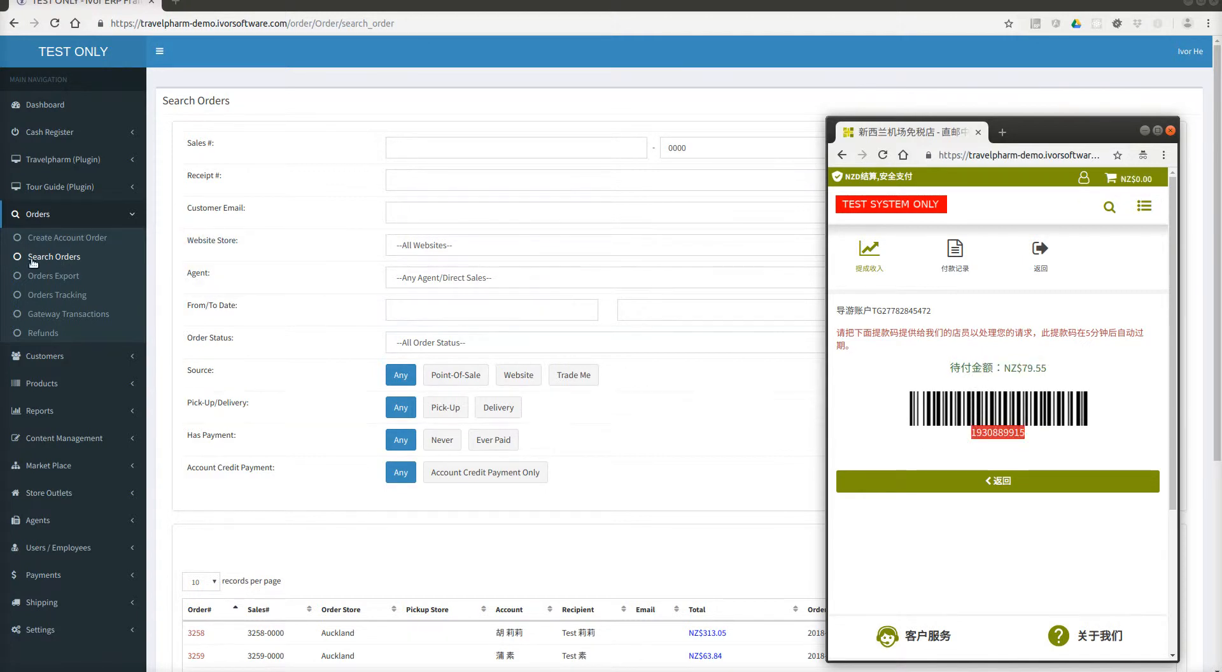
click(66, 188)
Enter the leader's payout request code on the Make payment page to load the statement.
click(78, 306)
click(612, 157)
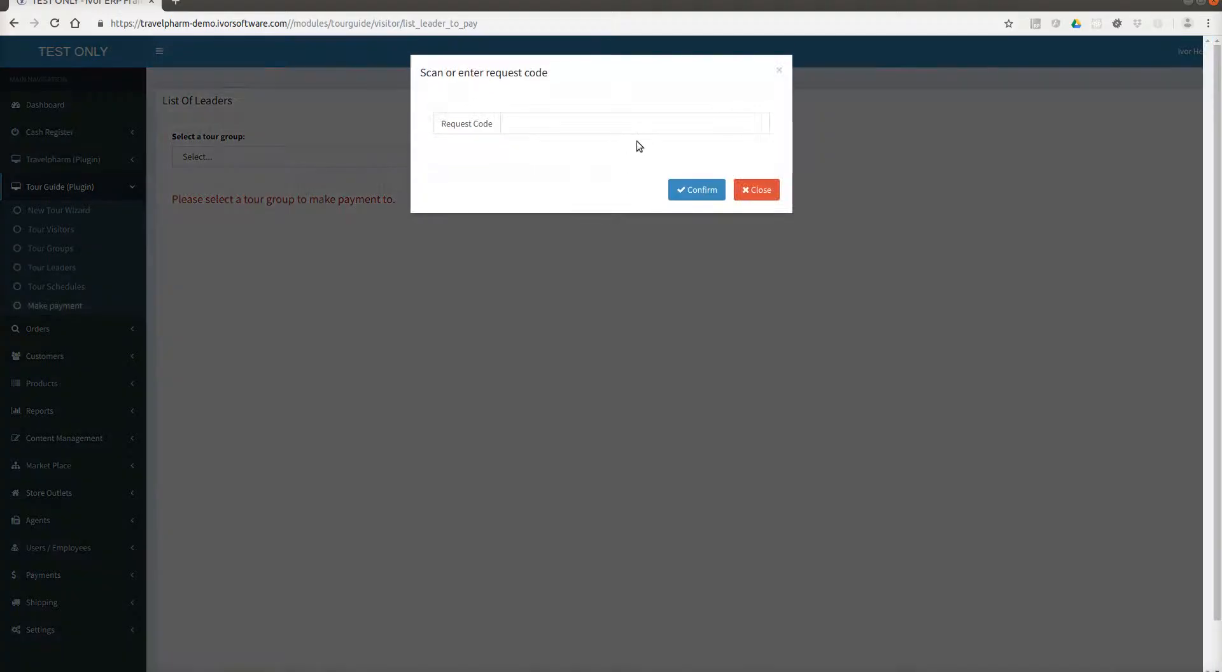
click(640, 130)
text(1930889915)
click(695, 193)
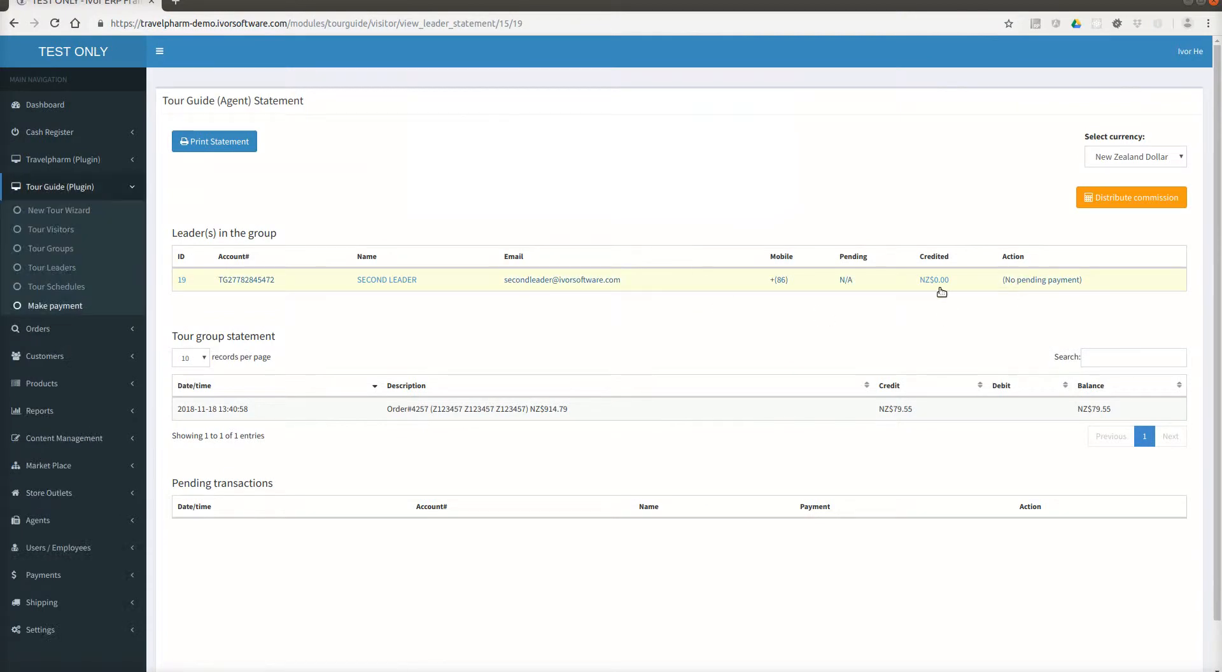
Distribute the tour group's commission to its leader and confirm.
click(1089, 203)
click(715, 117)
click(732, 127)
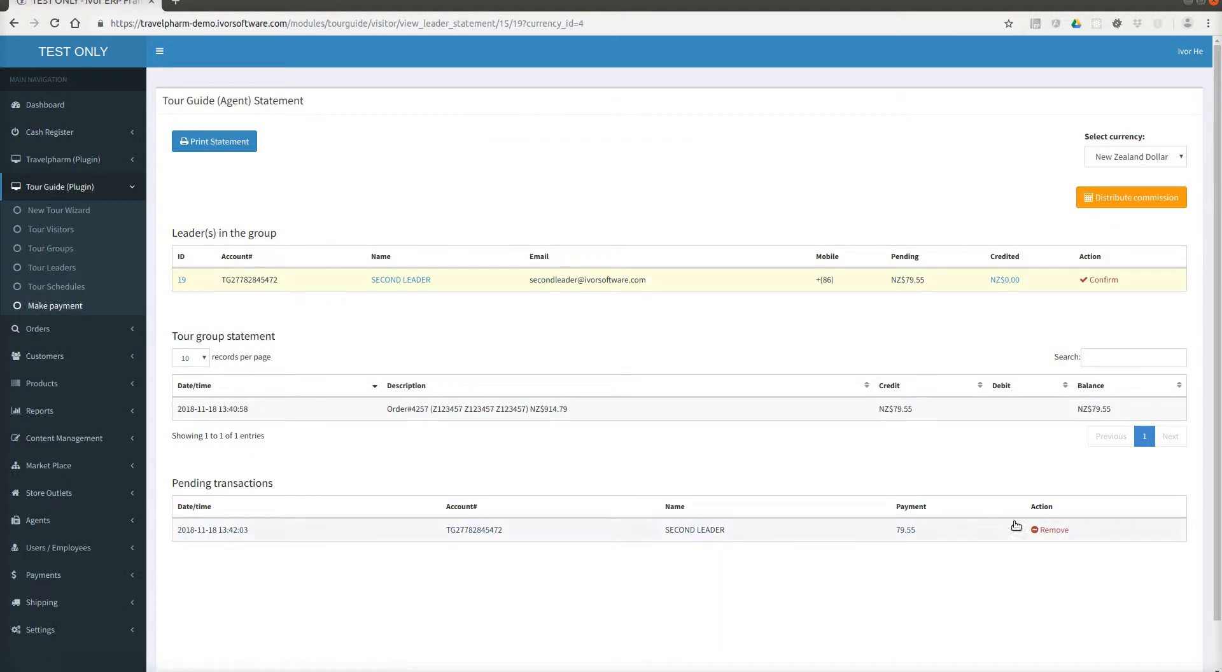
Pay the NZ$79.55 commission in cash without printing, creating buyer-created invoice TG17.
click(1104, 281)
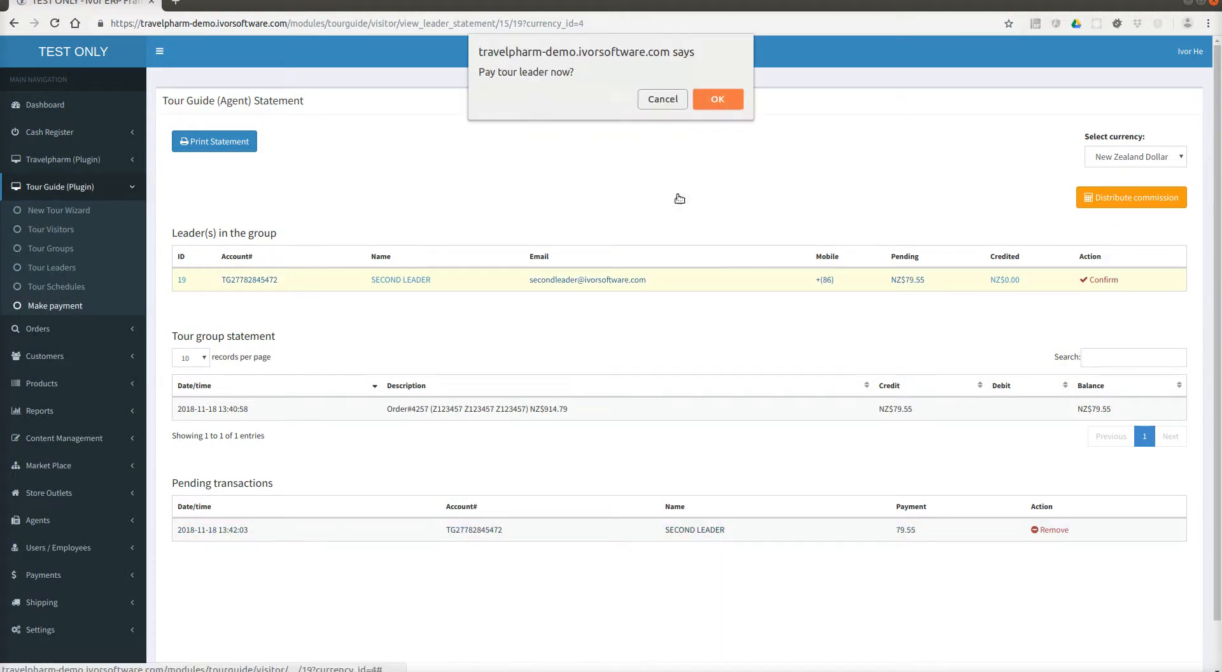
click(702, 104)
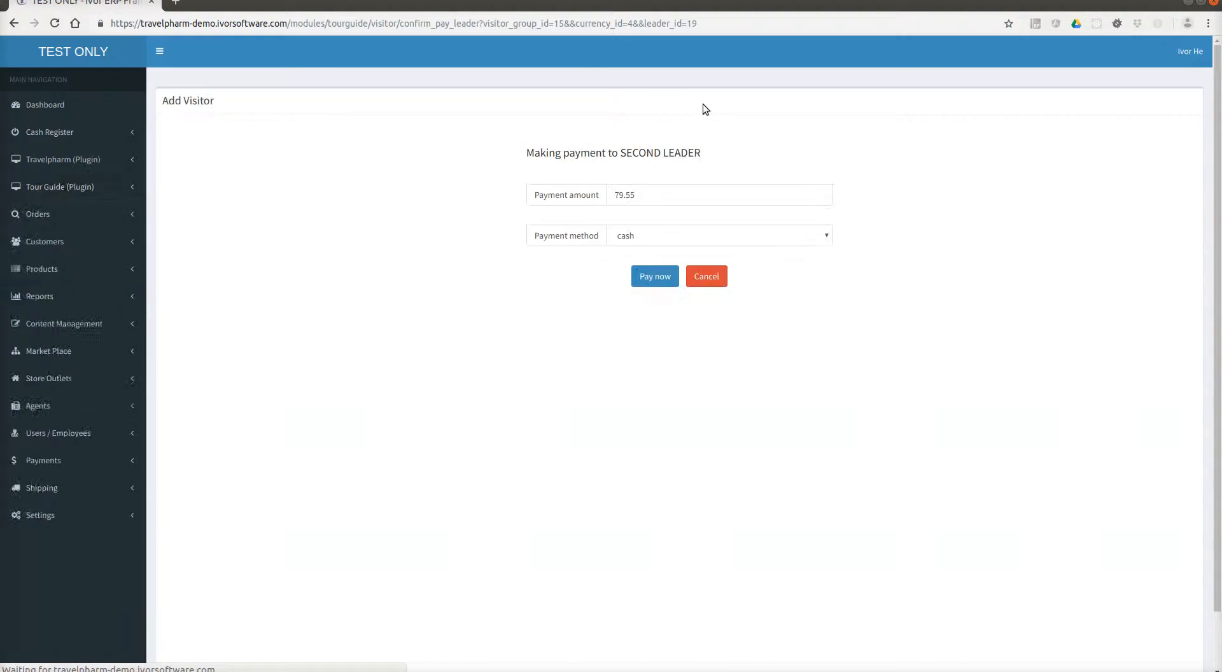
click(664, 278)
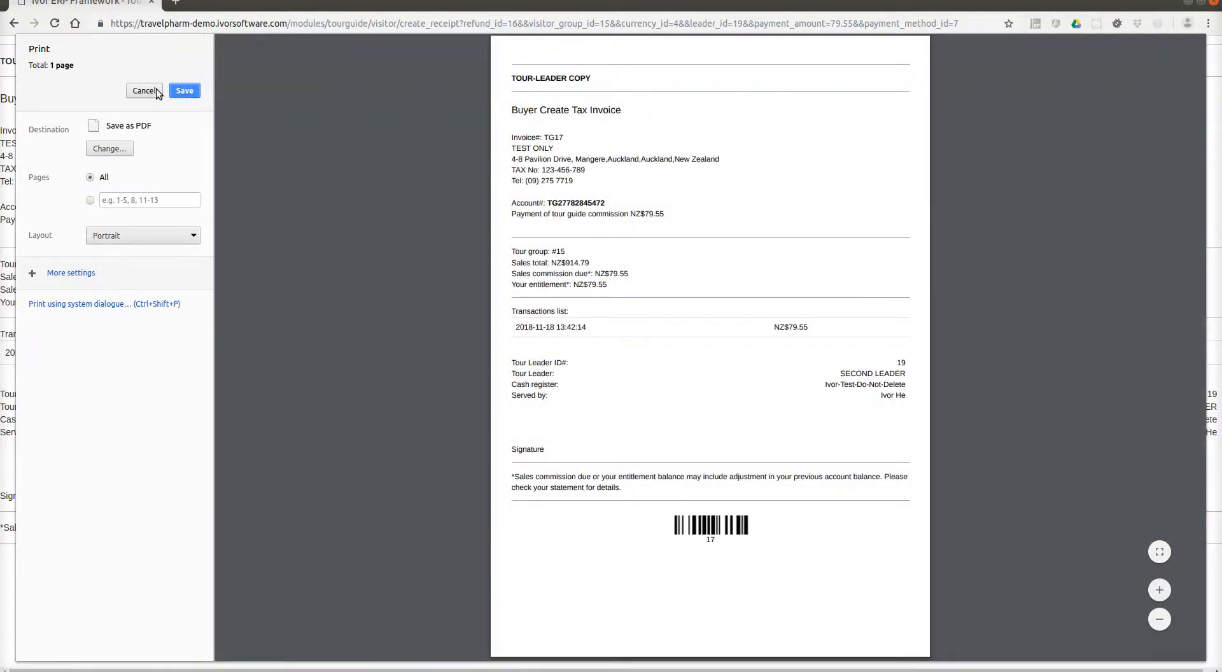
click(155, 89)
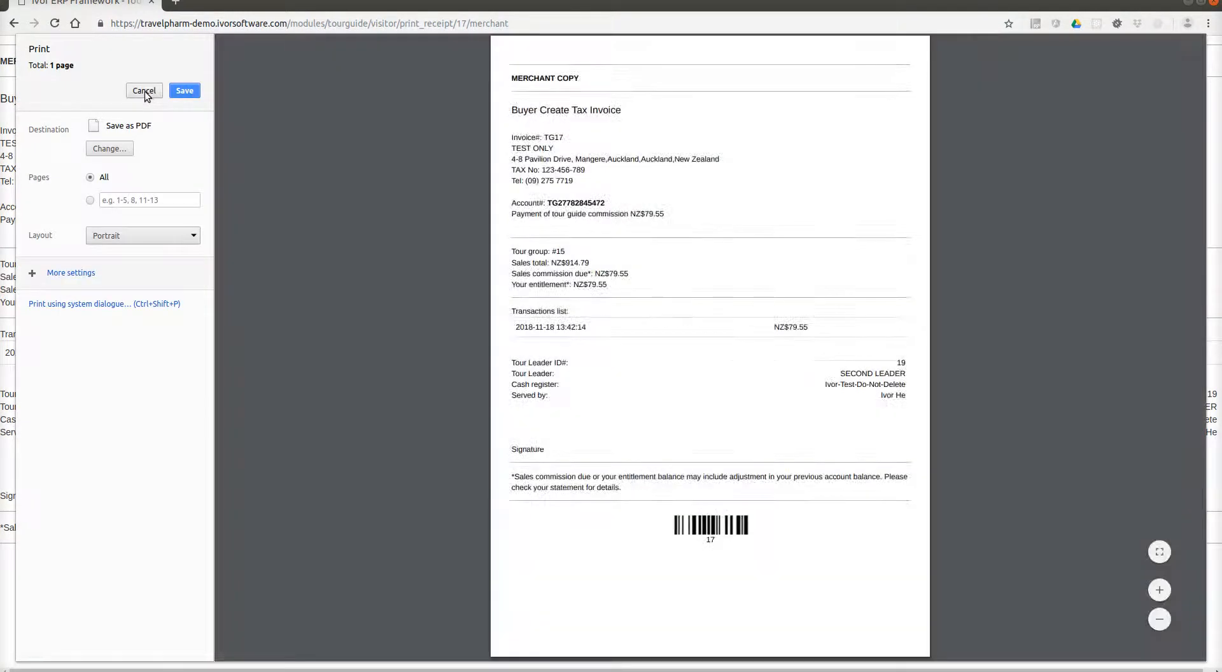
click(145, 92)
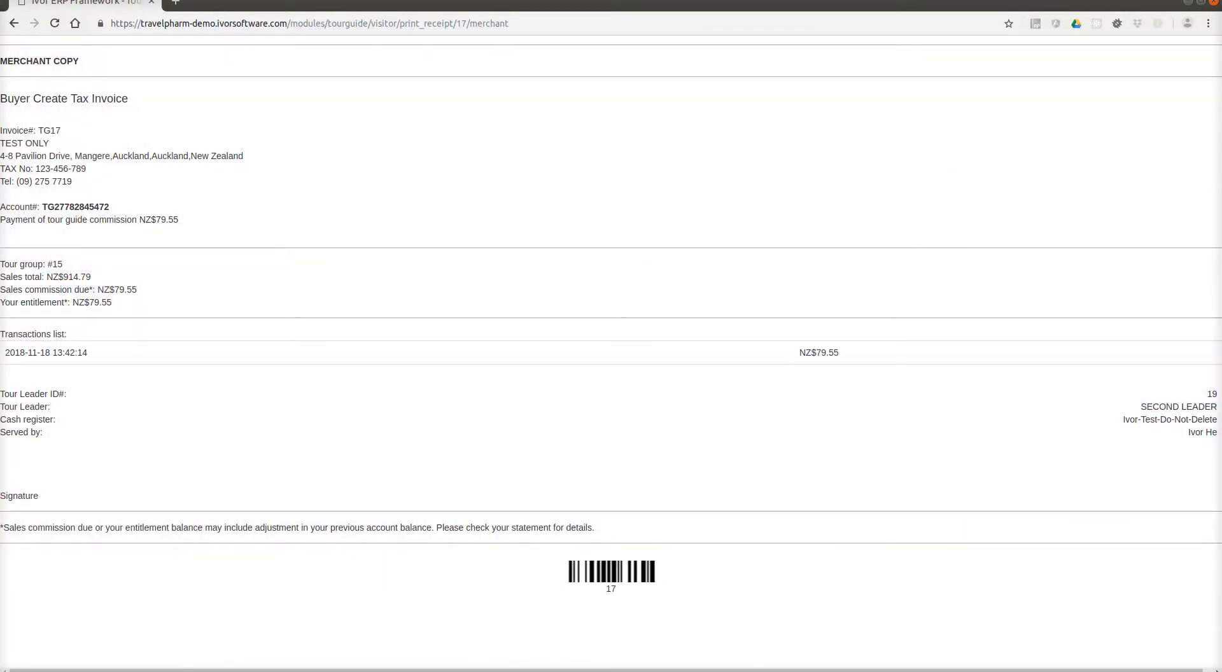
key(alt+Tab)
click(1009, 482)
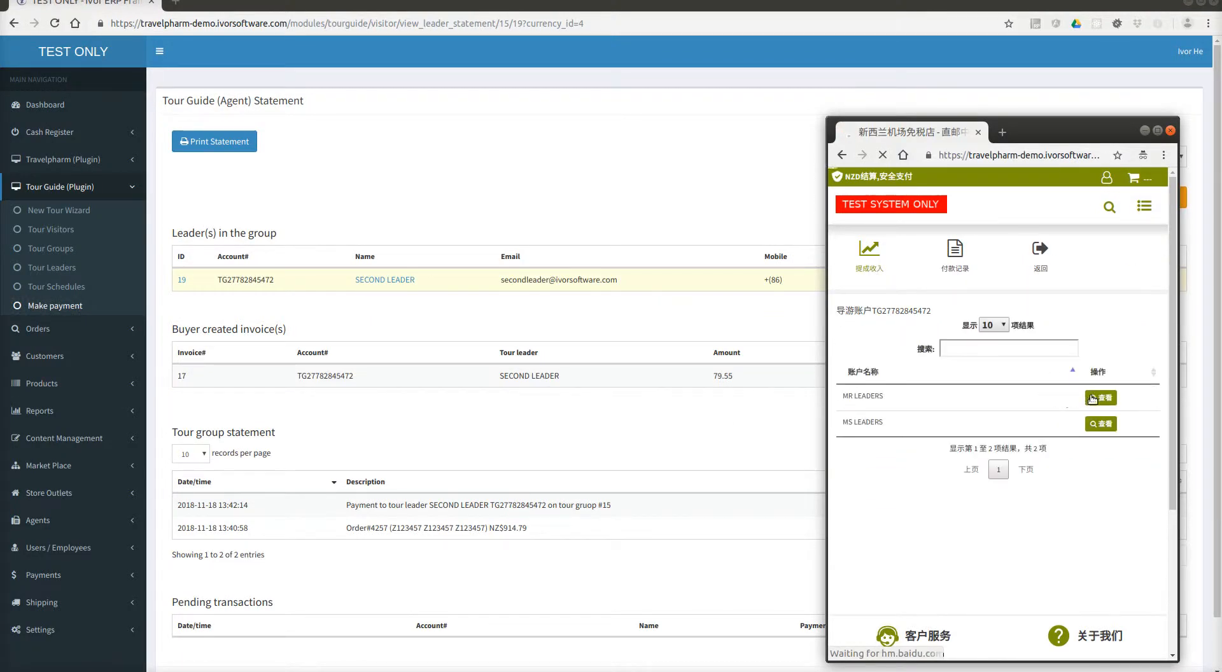
click(1089, 398)
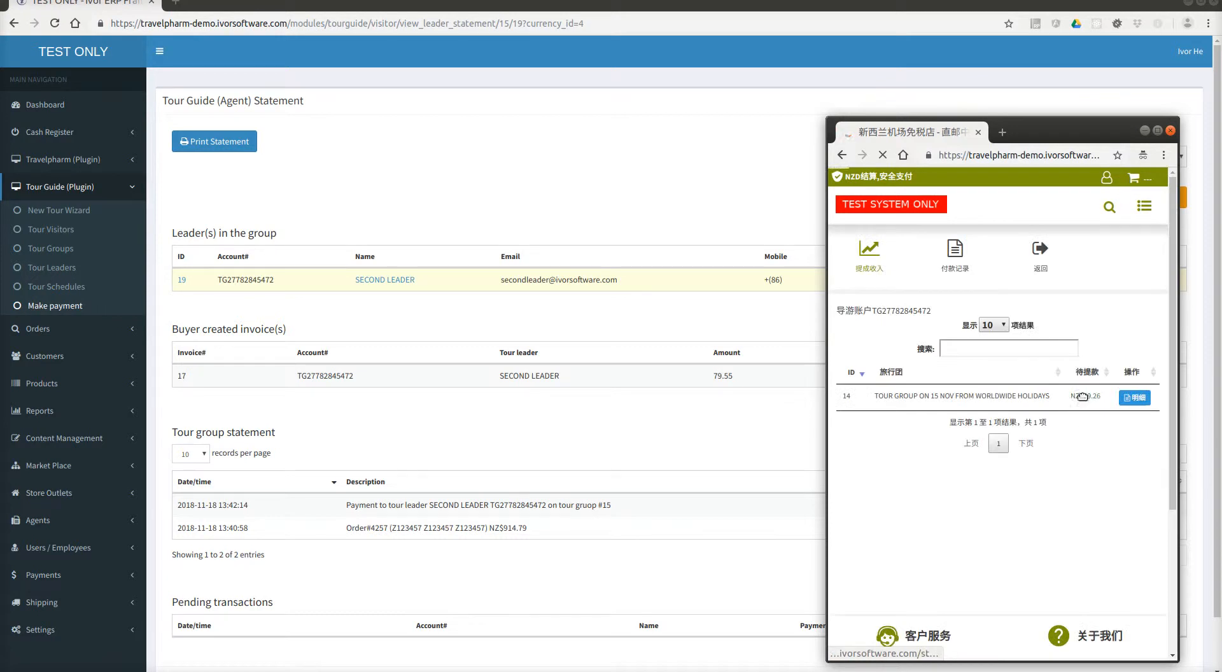
click(1137, 398)
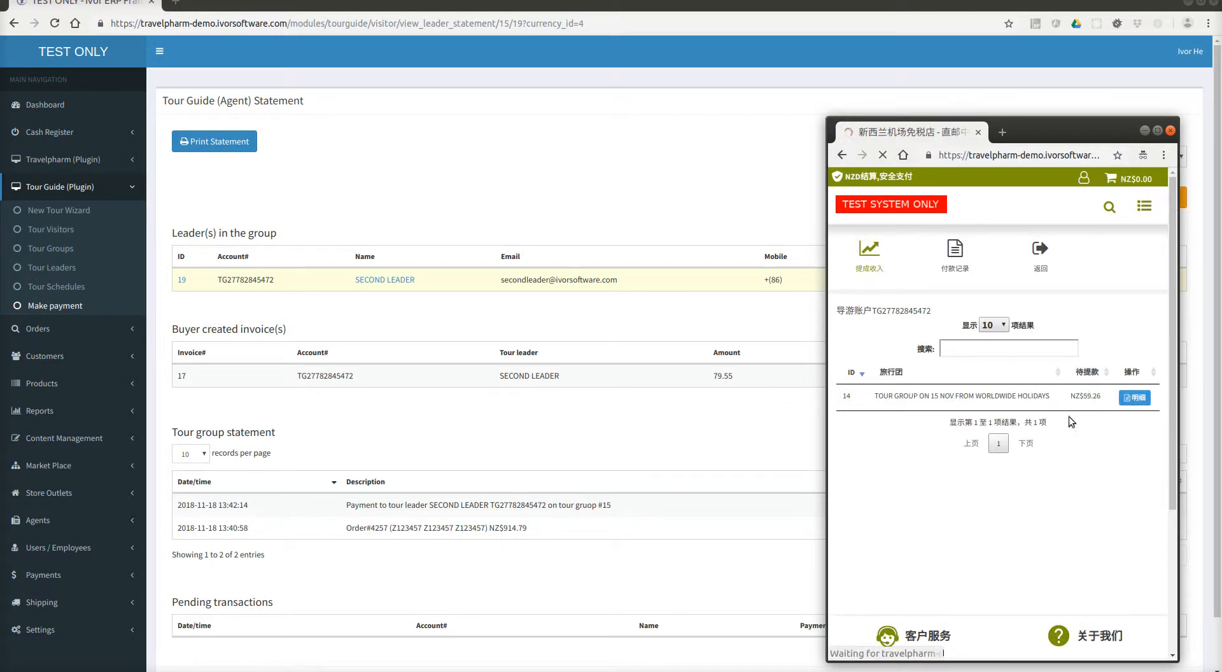
drag(1047, 370, 934, 363)
click(934, 362)
click(869, 253)
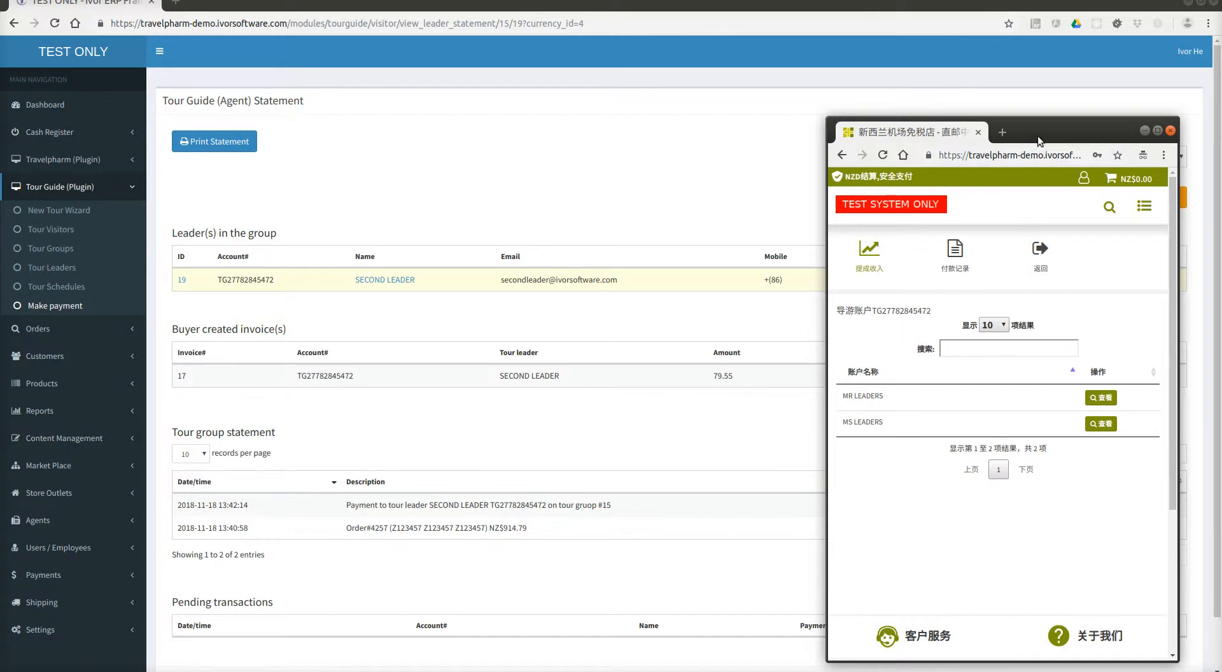
drag(1036, 131, 893, 117)
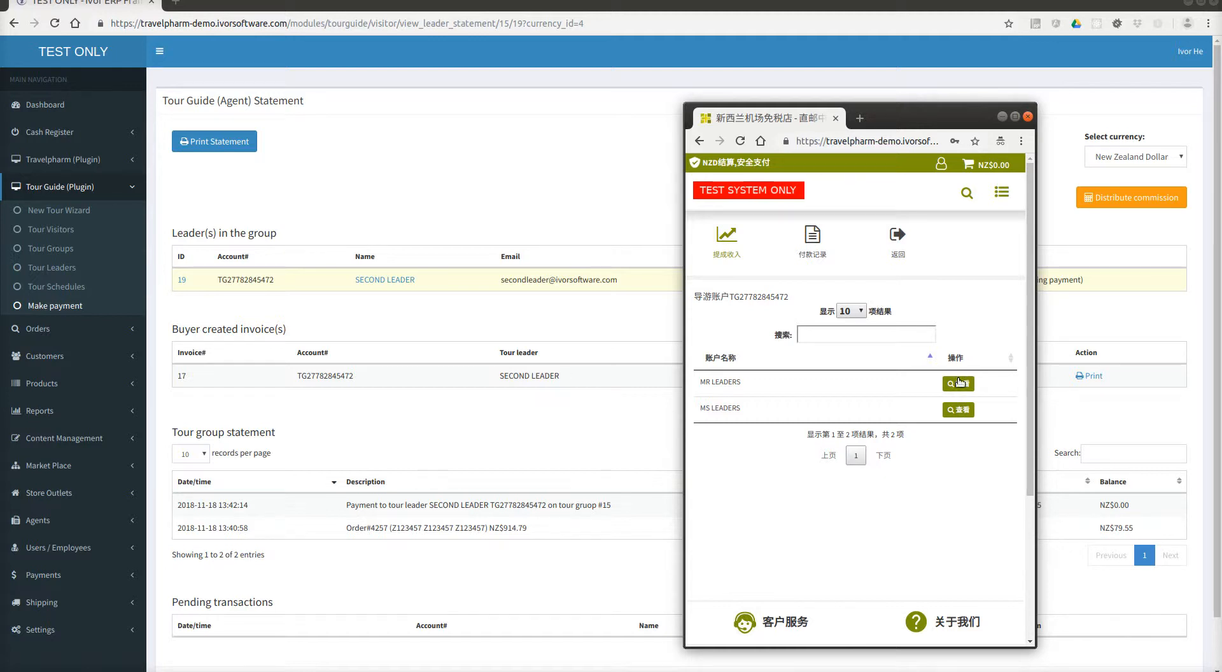
drag(891, 112, 809, 113)
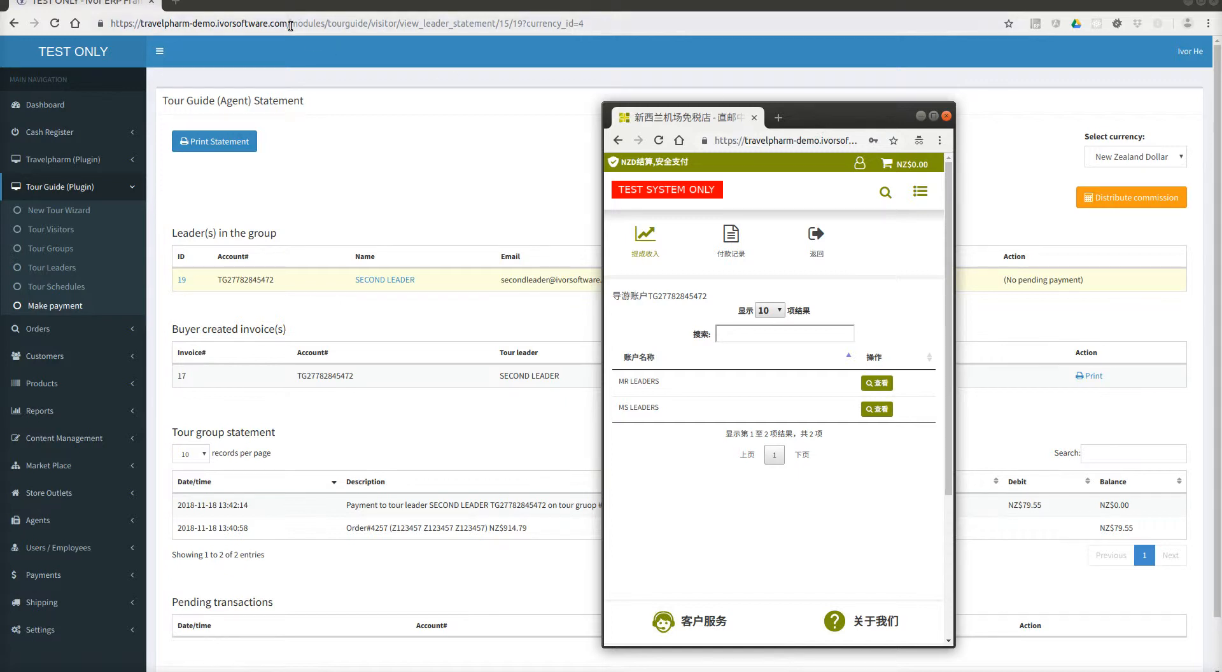
drag(829, 120, 643, 95)
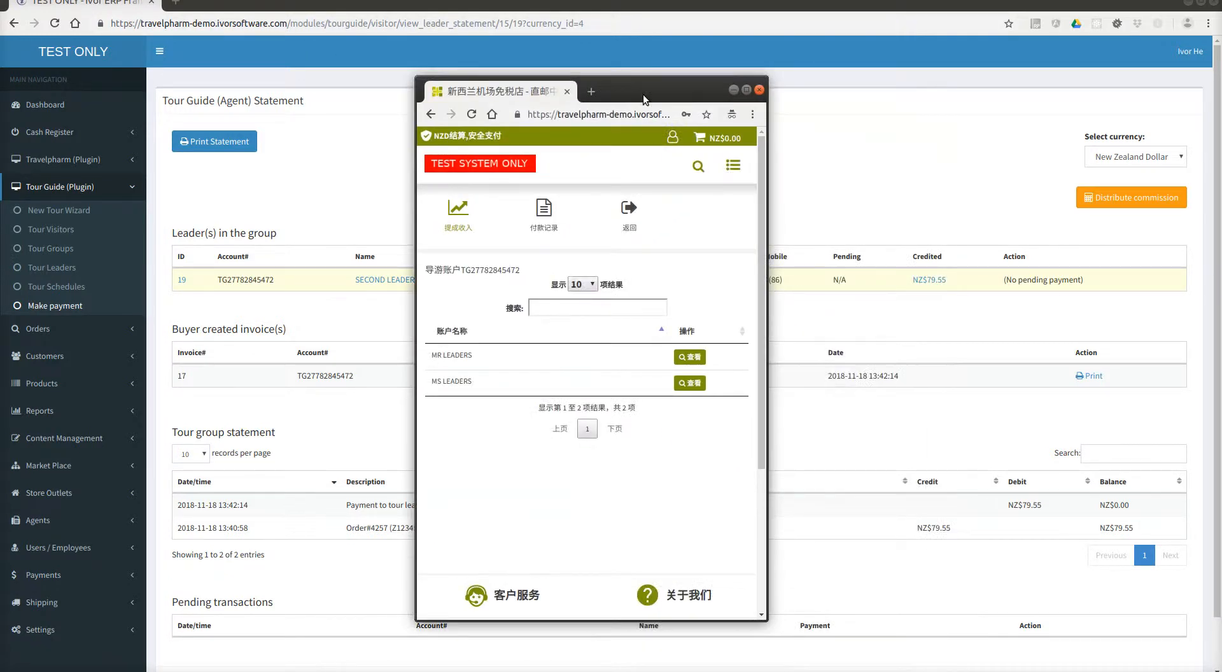